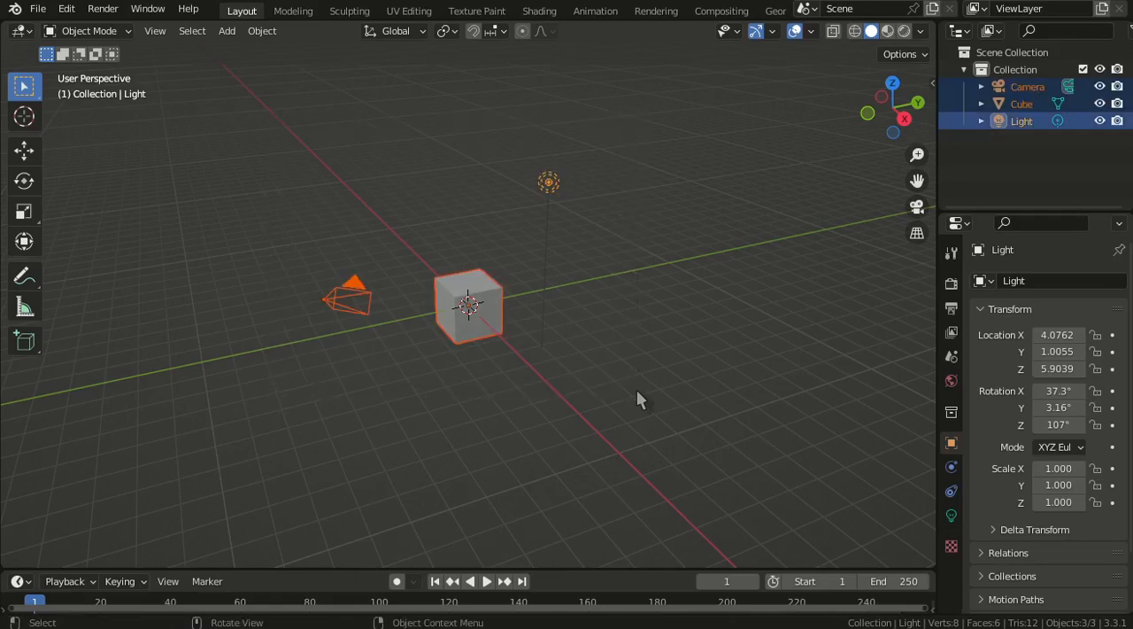
- Deselect all objects in the scene and look over the object types available to add
click(678, 291)
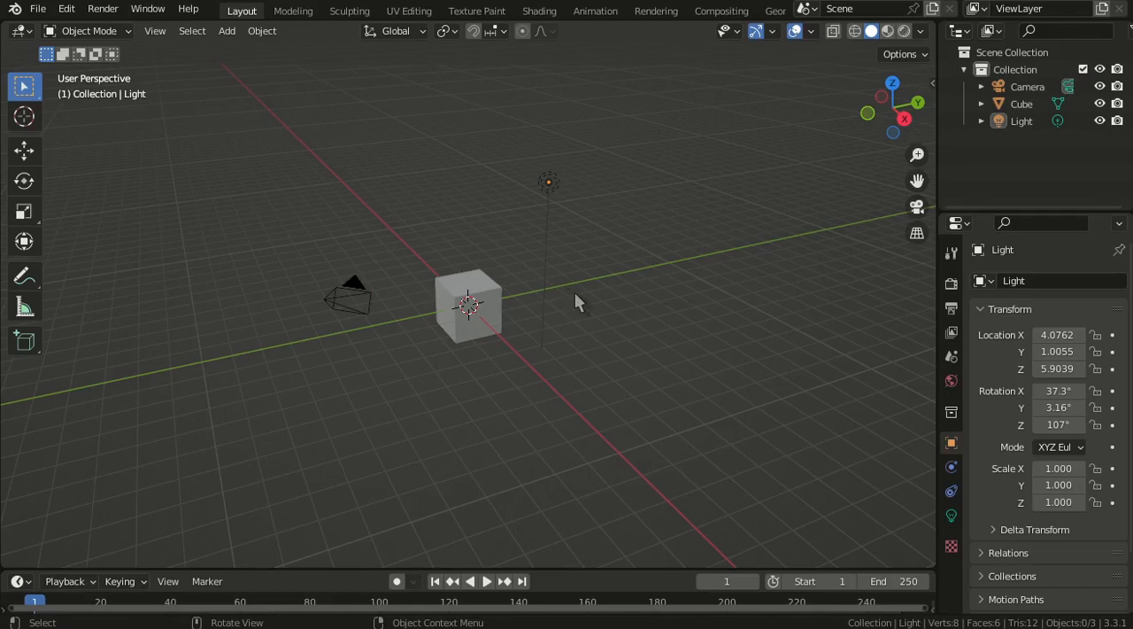
key(shift+a)
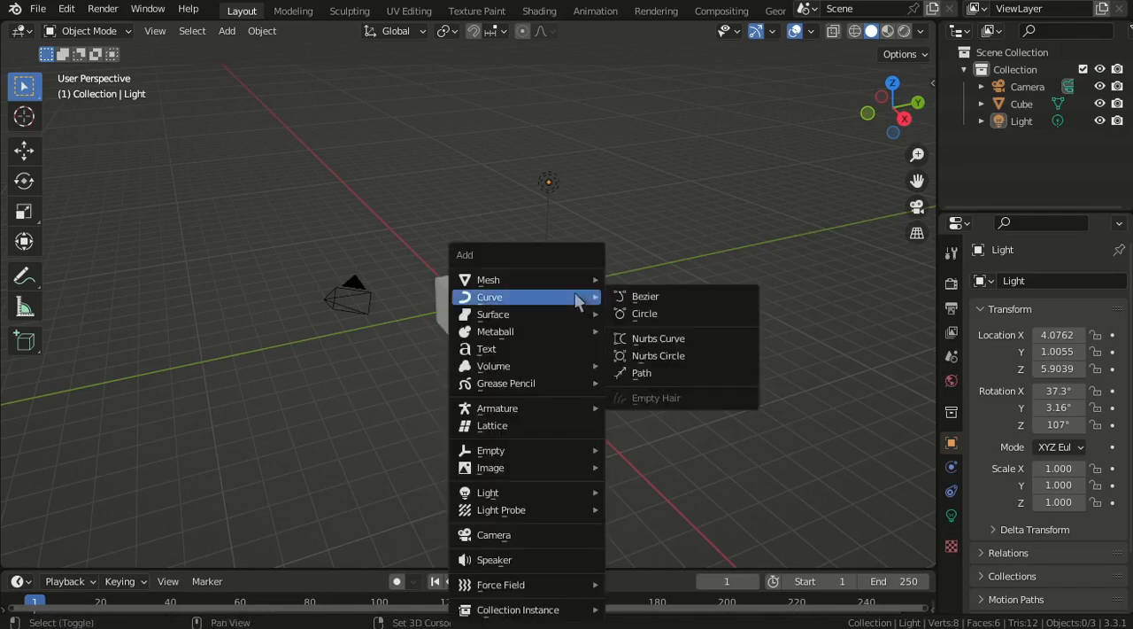
mouse_move(512, 283)
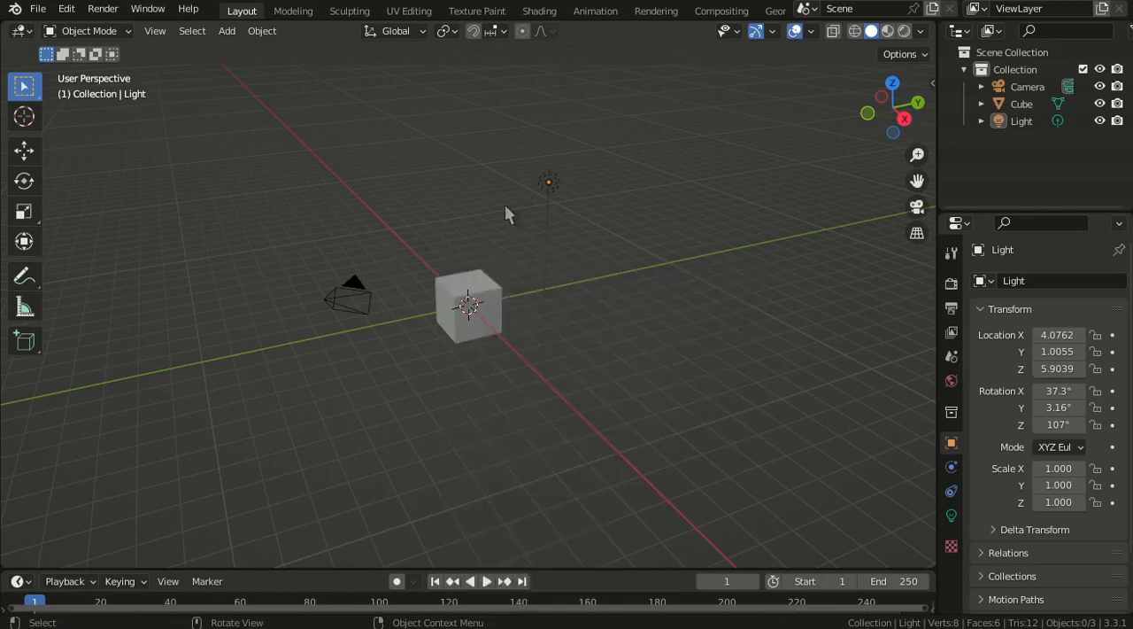
scroll(591, 260, up, 1)
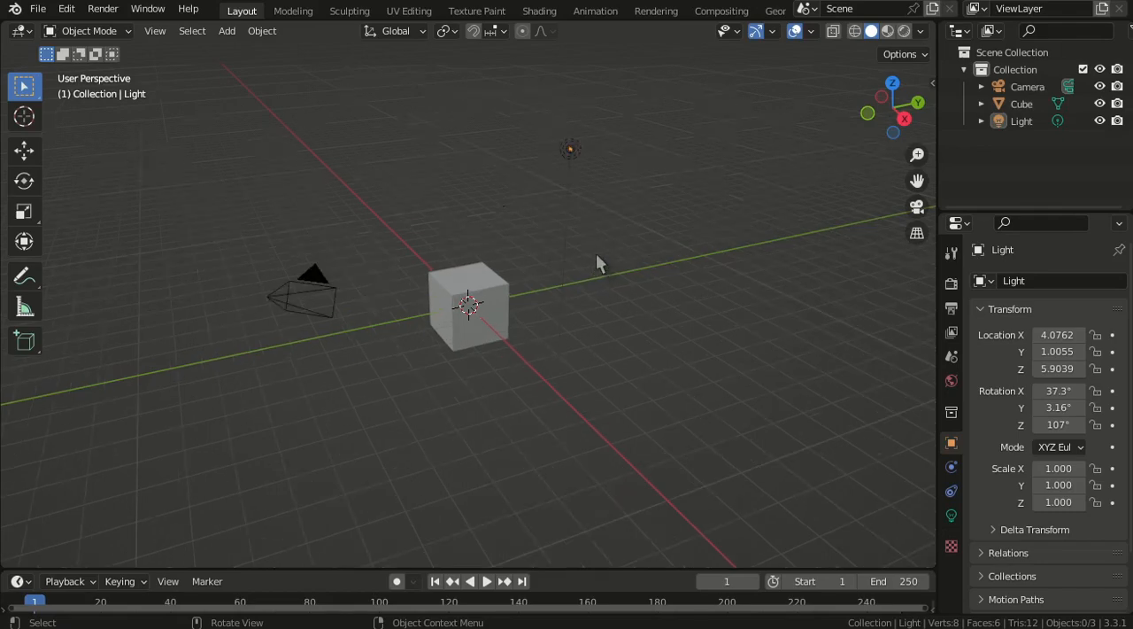
scroll(544, 275, down, 3)
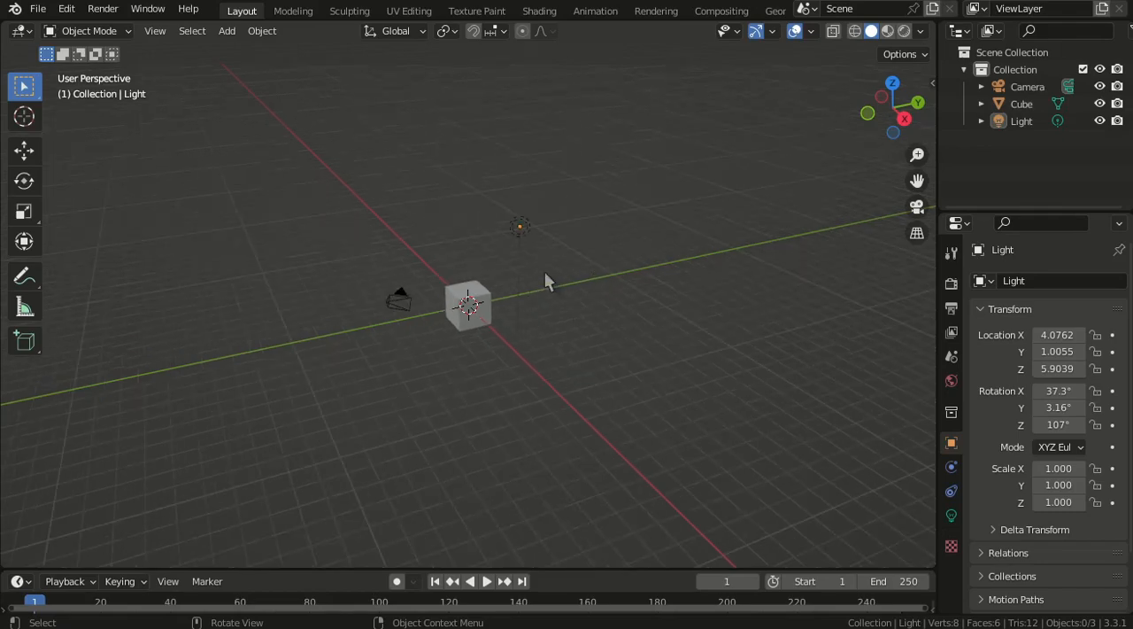
- Delete the light object from the scene
click(520, 226)
scroll(563, 283, up, 1)
scroll(563, 283, up, 1)
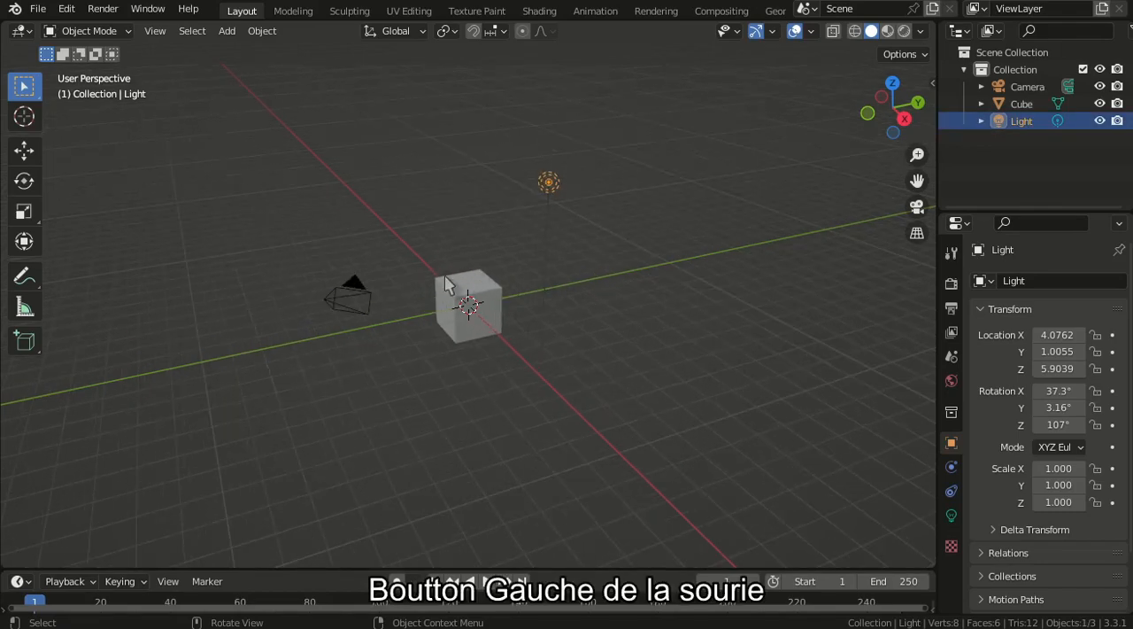
scroll(545, 256, down, 3)
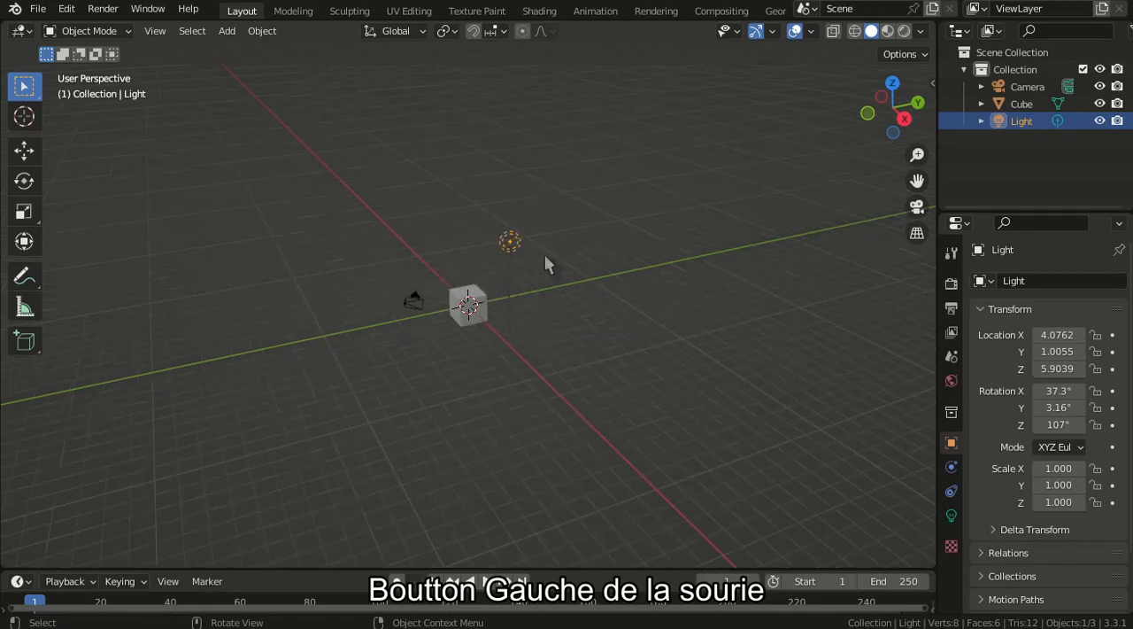
key(x)
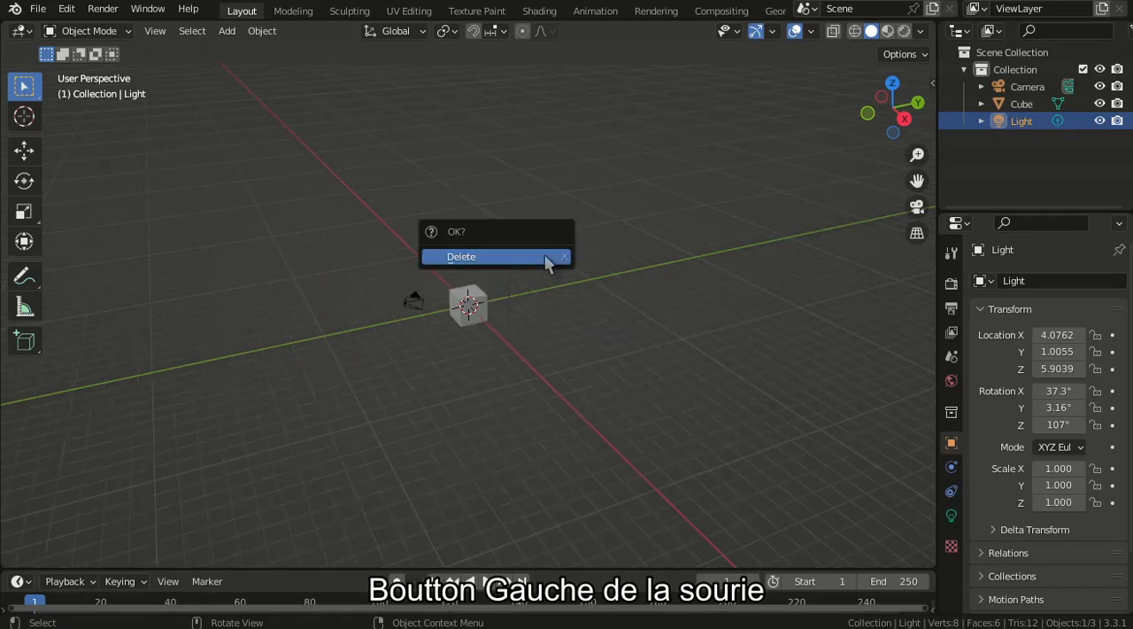
click(462, 256)
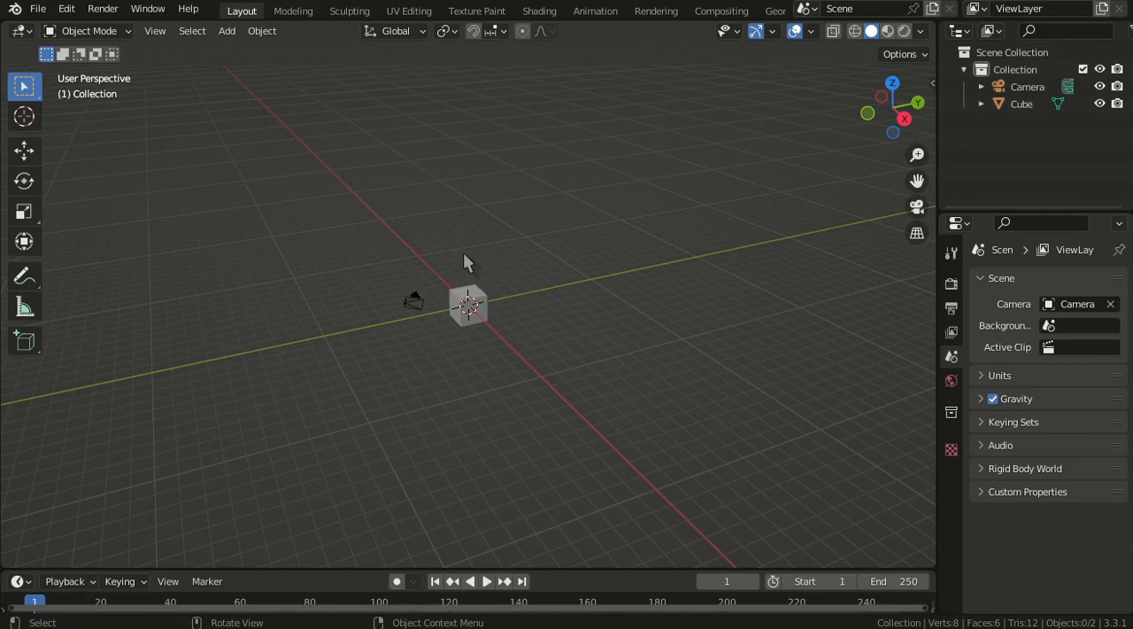
- Select the cube at the centre of the scene and view it closer
scroll(463, 253, up, 1)
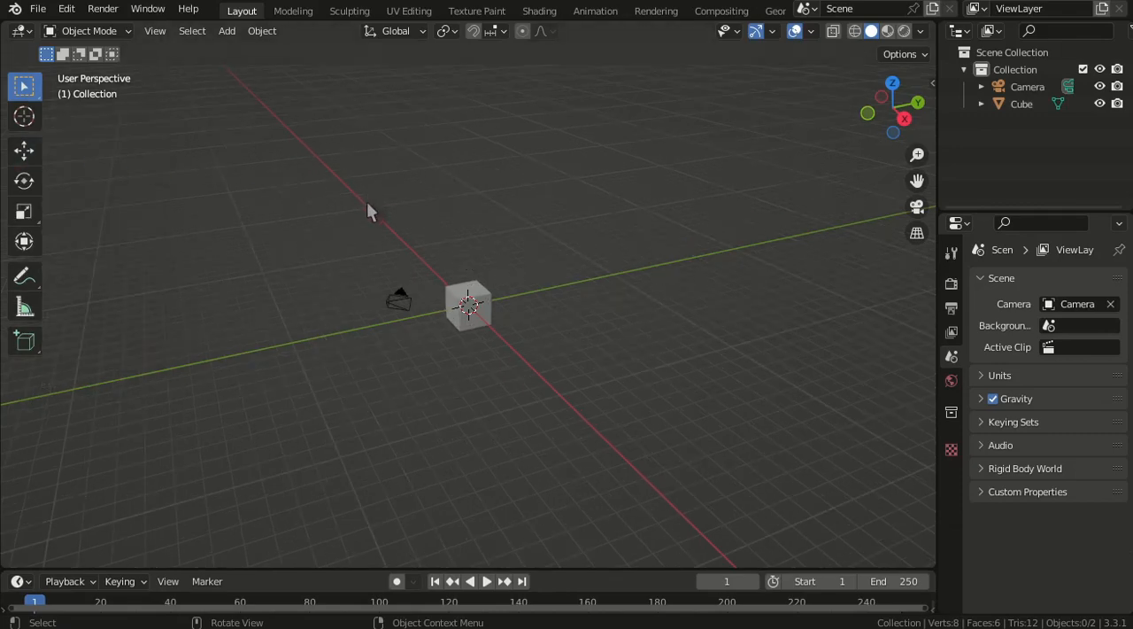
click(479, 301)
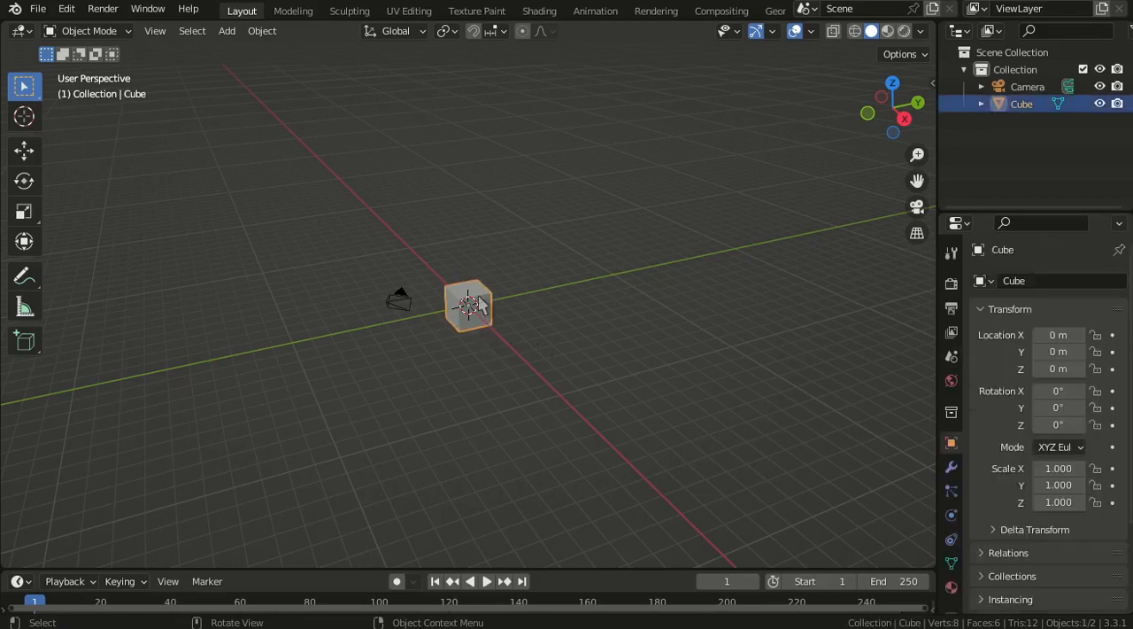
scroll(516, 317, up, 3)
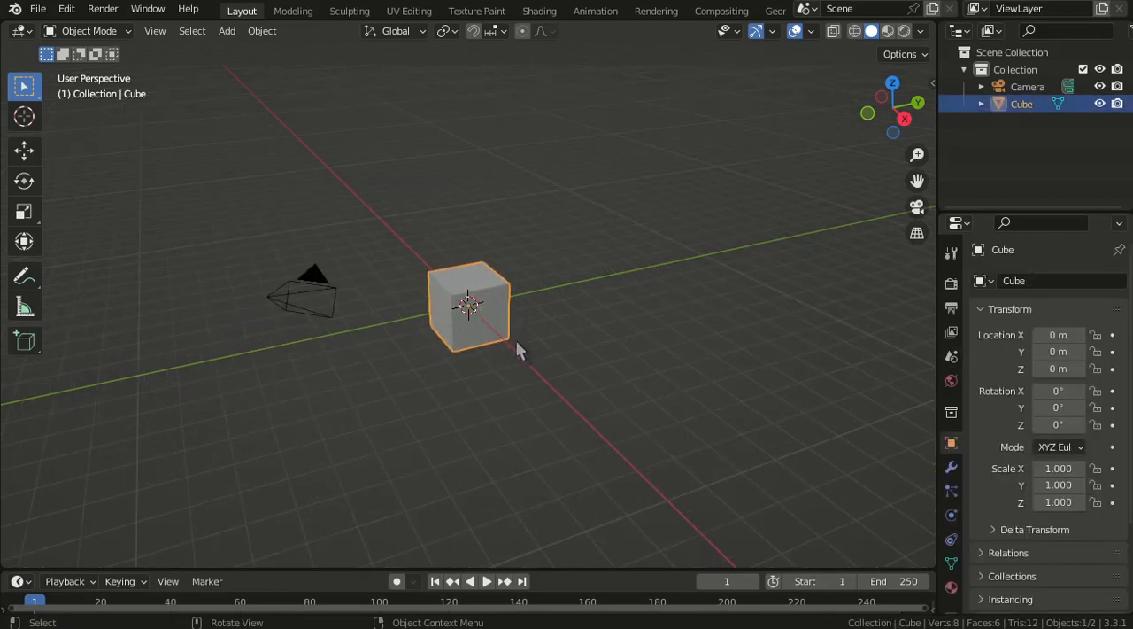
- Try moving the cube freely and along only the global X axis, cancelling both moves
key(g)
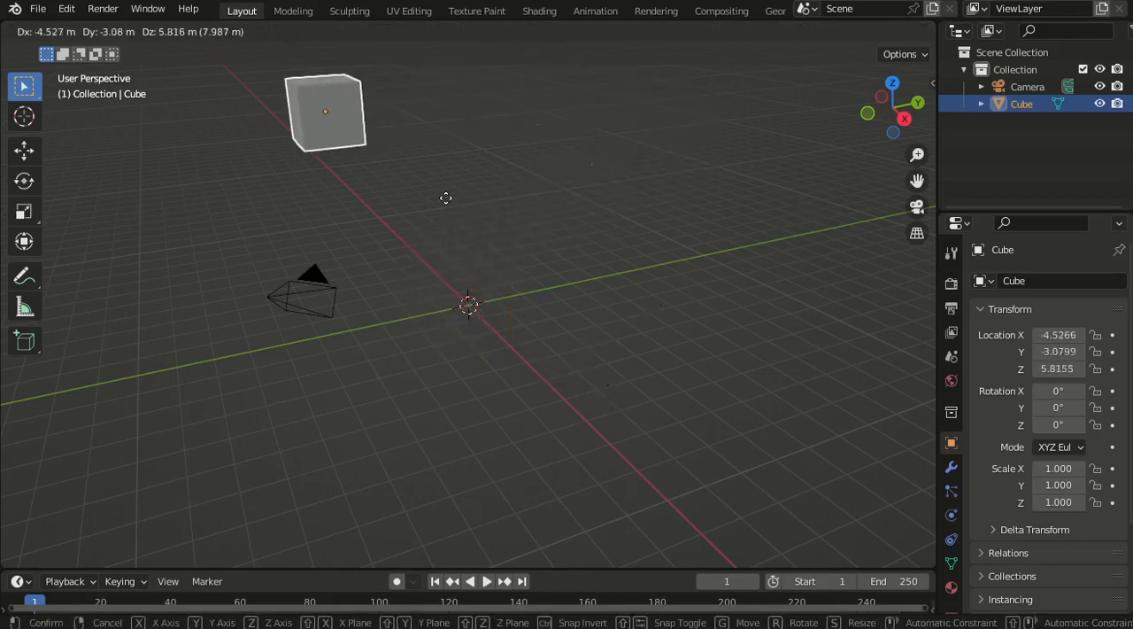
right_click(694, 267)
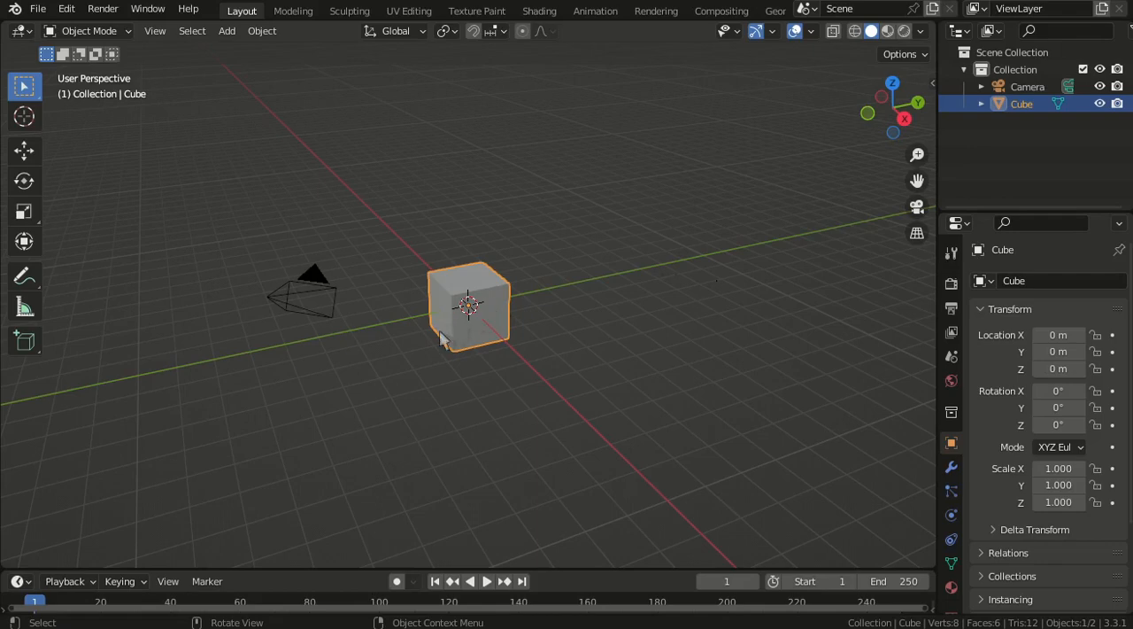
middle_drag(448, 341, 598, 339)
key(g)
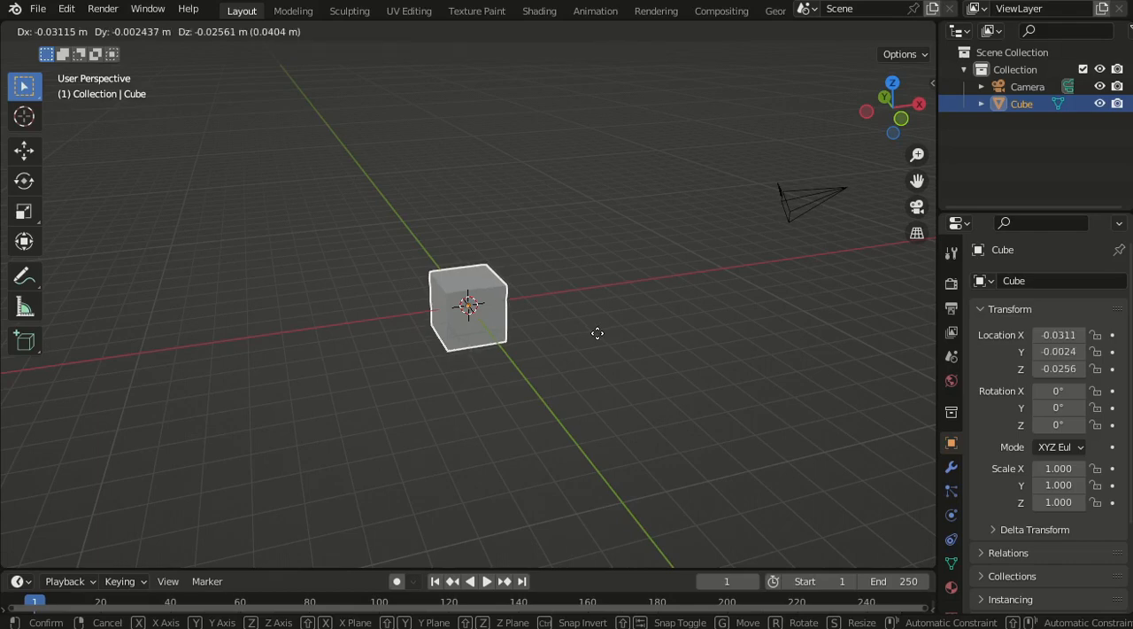
key(x)
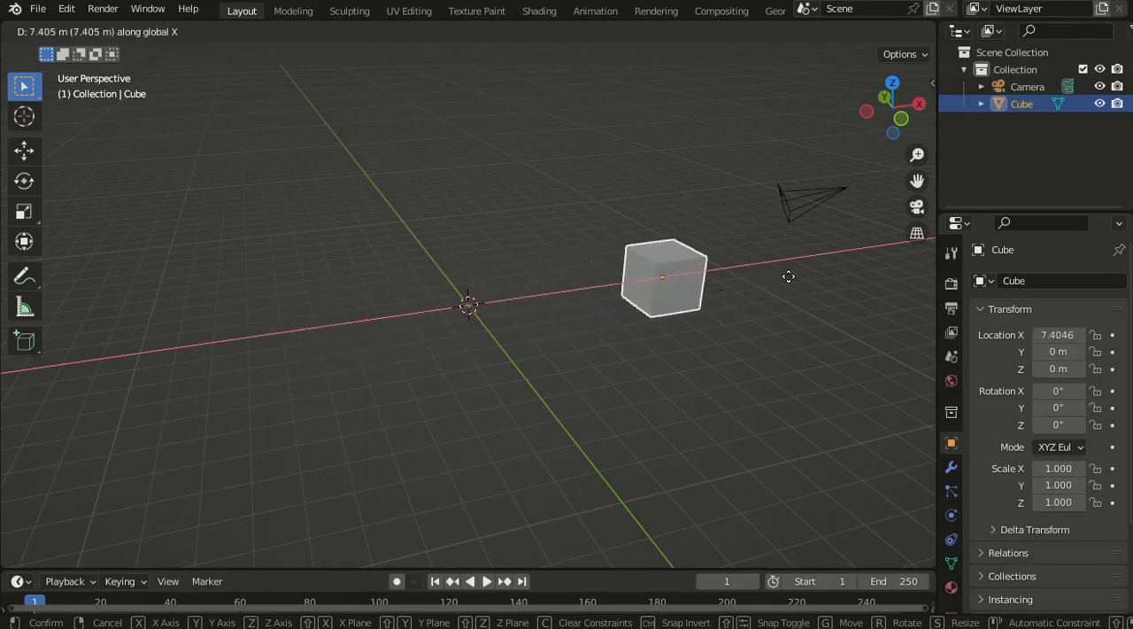
right_click(435, 324)
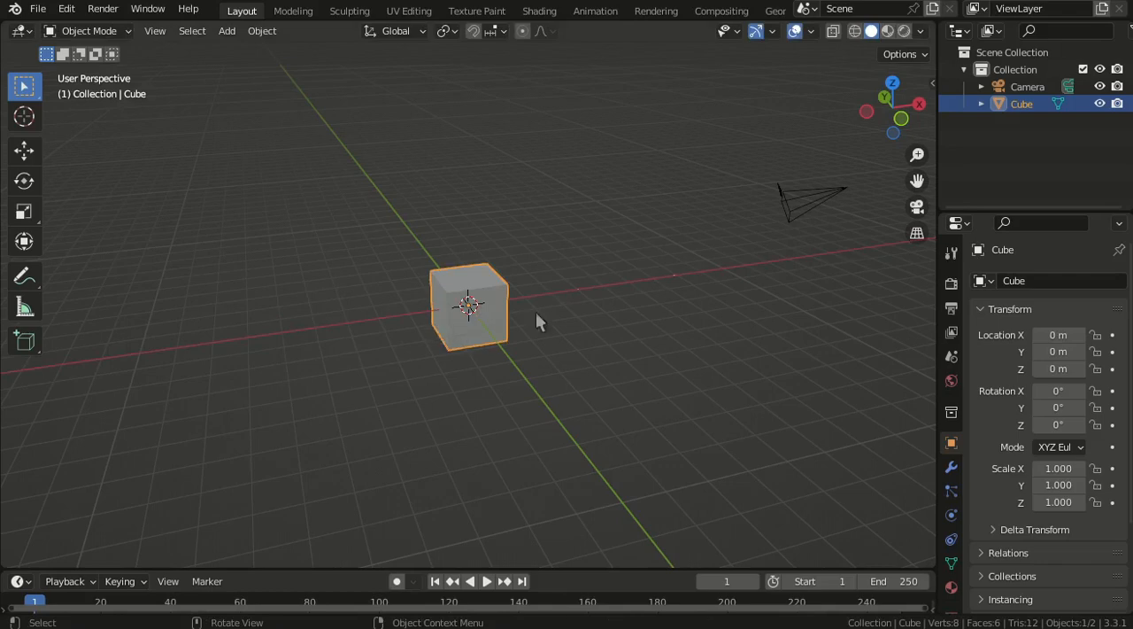
- Using the Move tool, shift the cube about 2.9 m along X and freely to about X -3.46, Y 2.29, Z 0.60 m
click(24, 151)
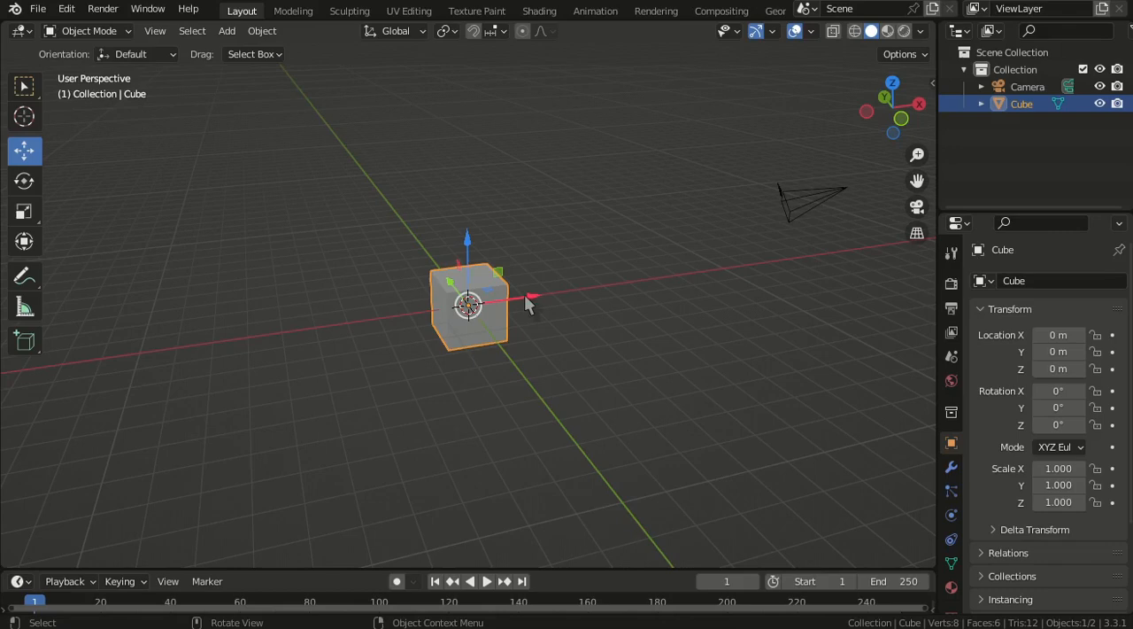
drag(524, 294, 611, 301)
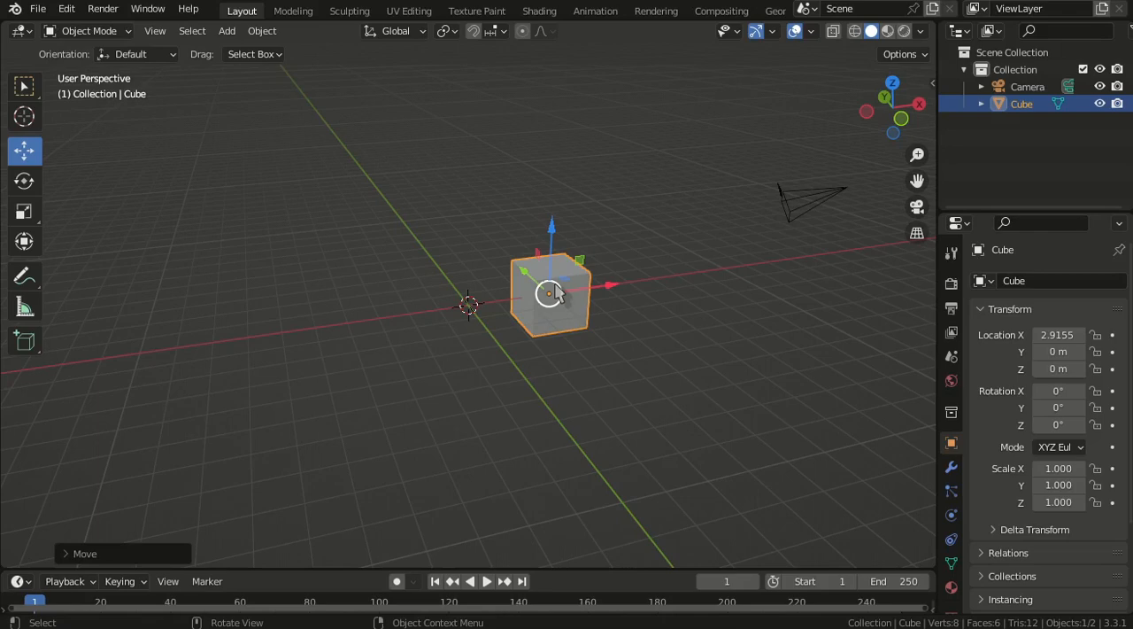
drag(555, 294, 351, 277)
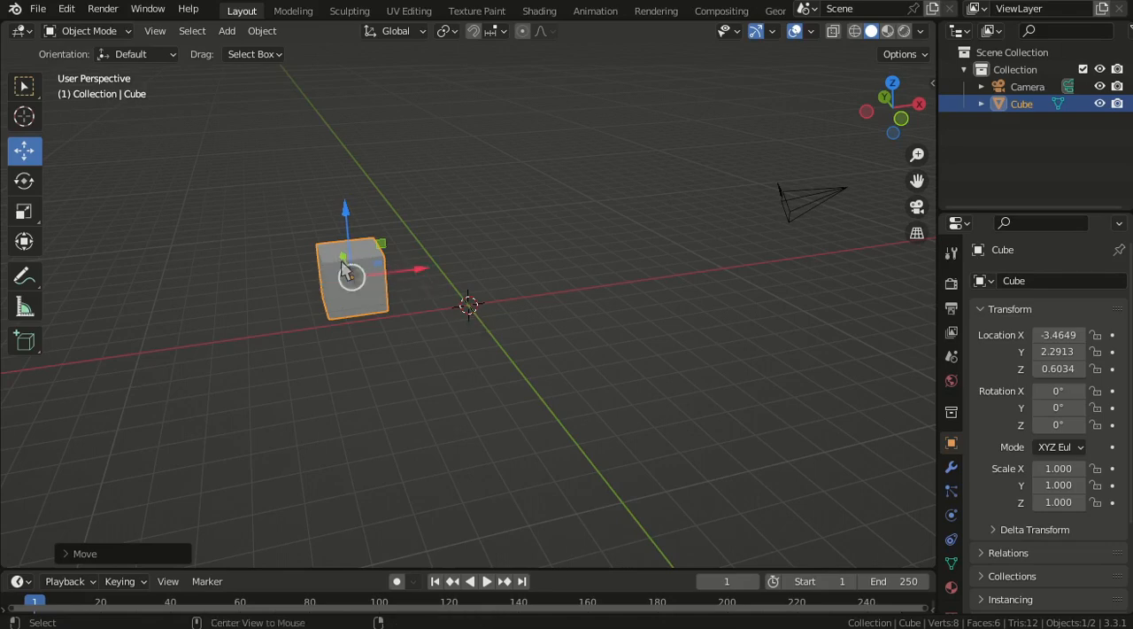
- Clear the cube's location to put it back at the origin and return to the Select Box tool
key(alt+g)
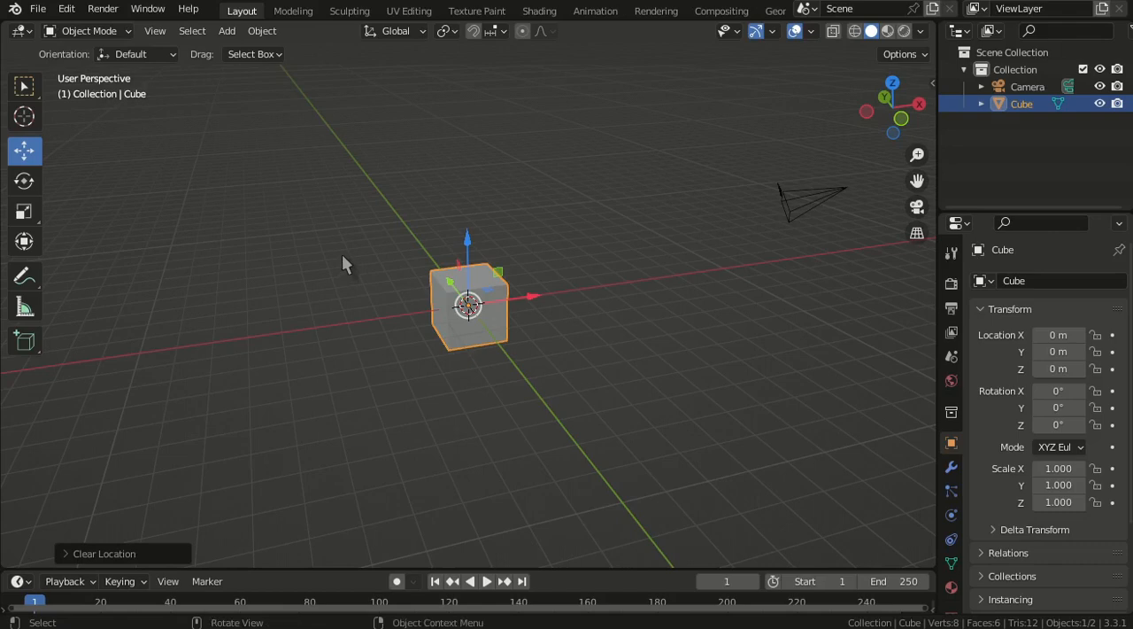
key(w)
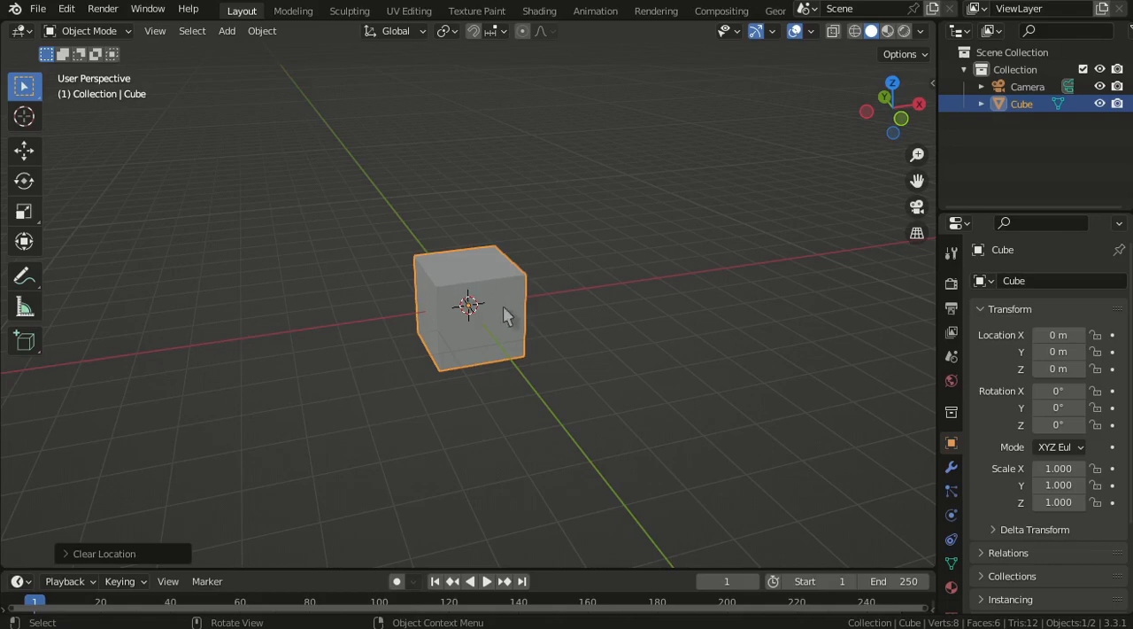
- Try scaling the cube uniformly and along only the global X axis, cancelling both changes
key(s)
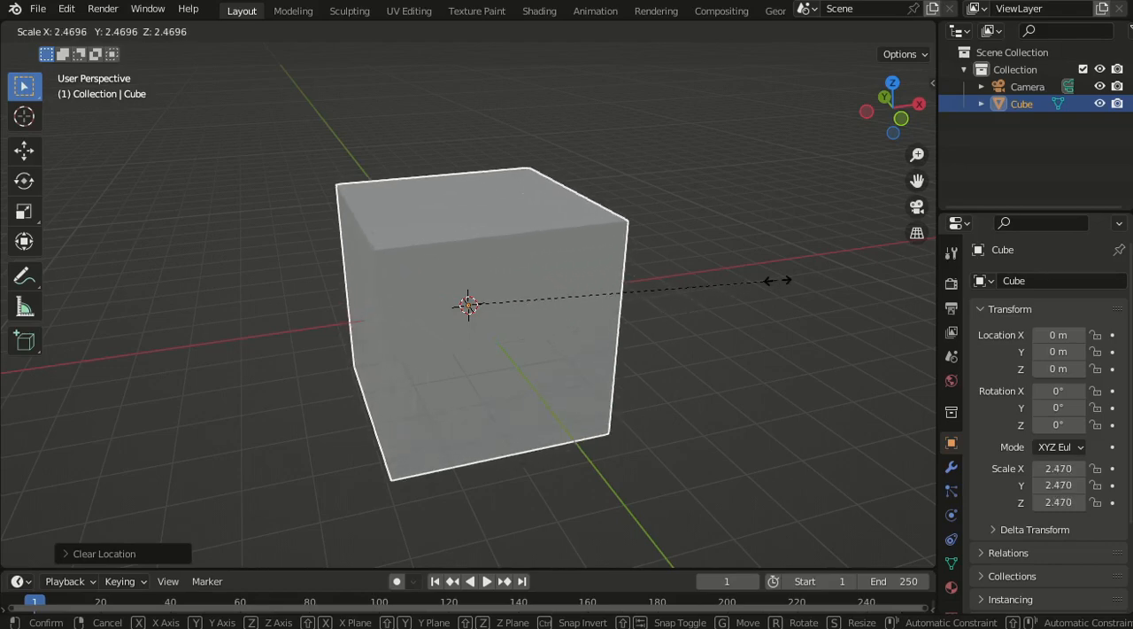
key(Escape)
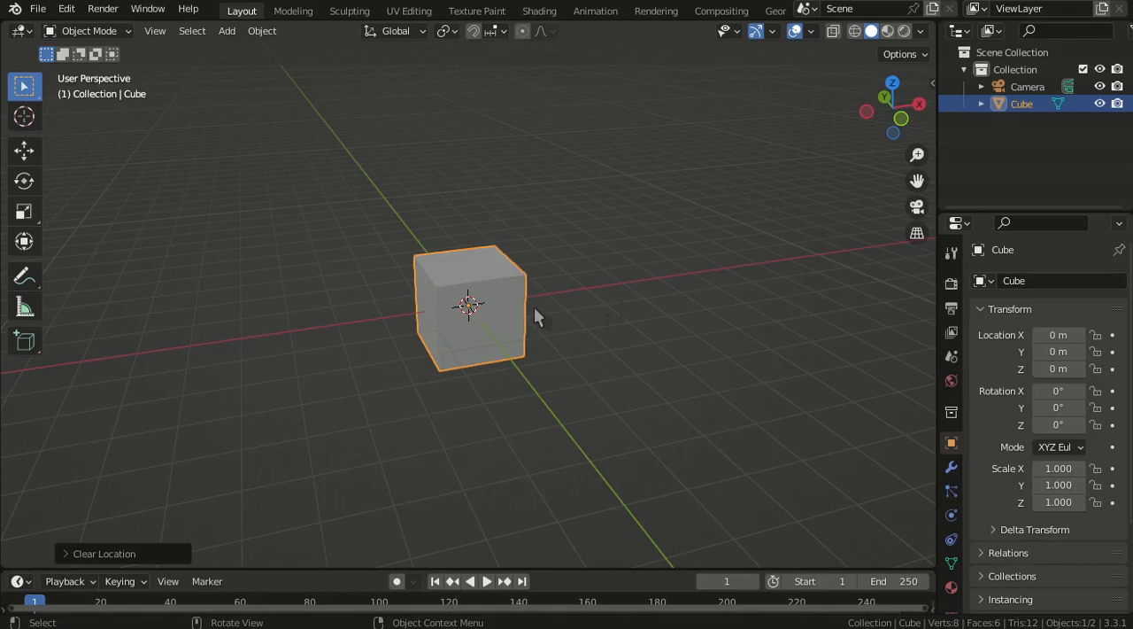
key(s)
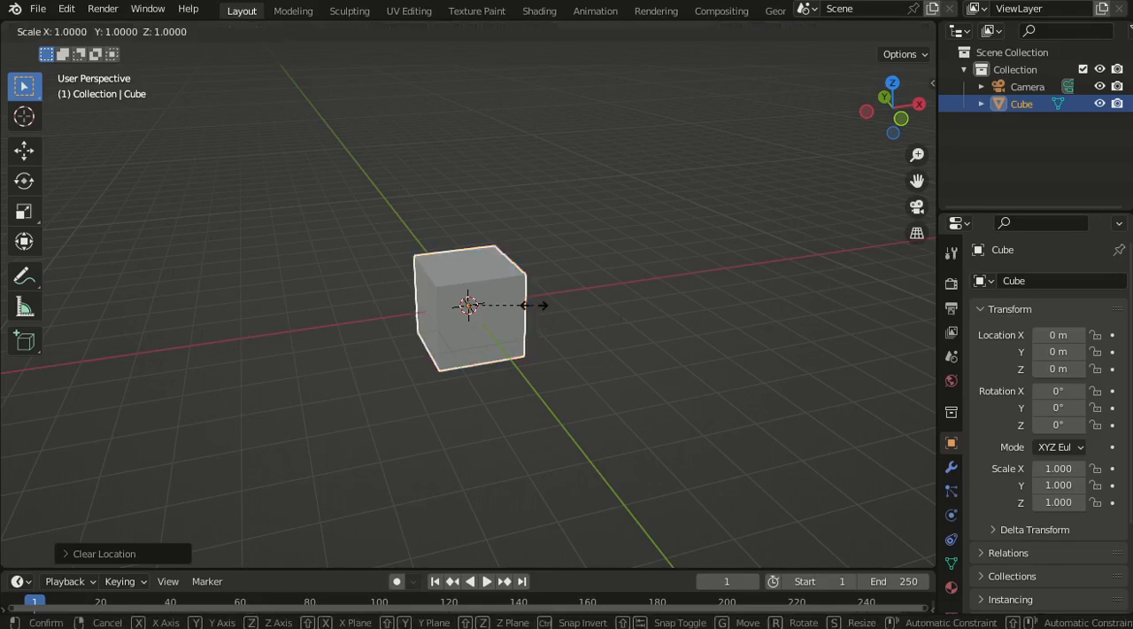
key(x)
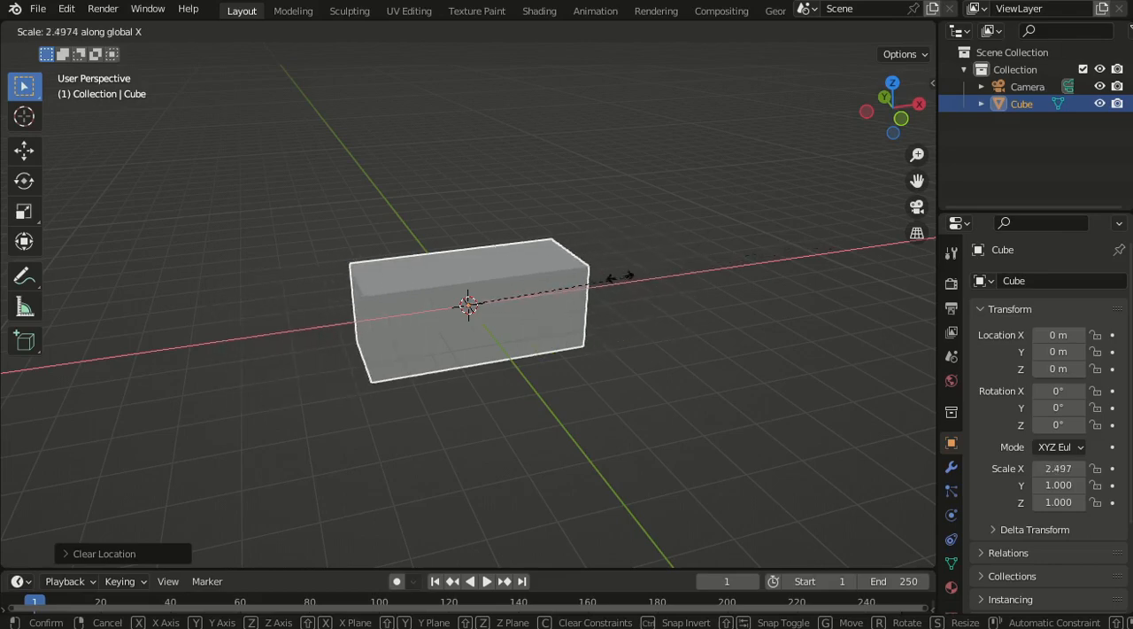
key(Escape)
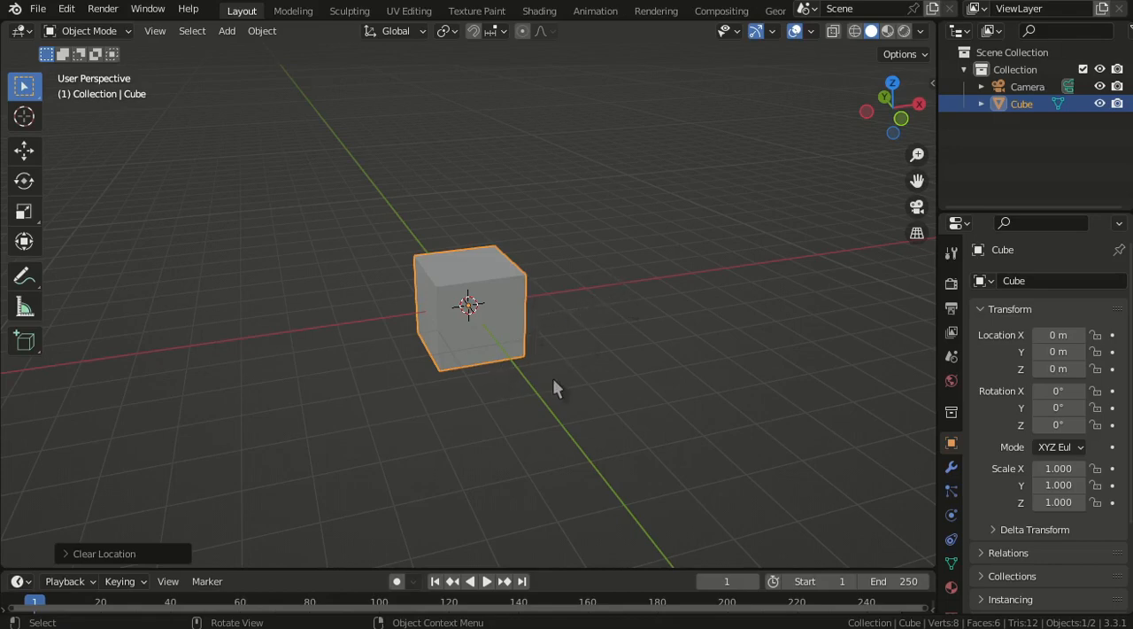
- Try scaling the cube along X and Y with the Z axis locked, and cancel the change
key(s)
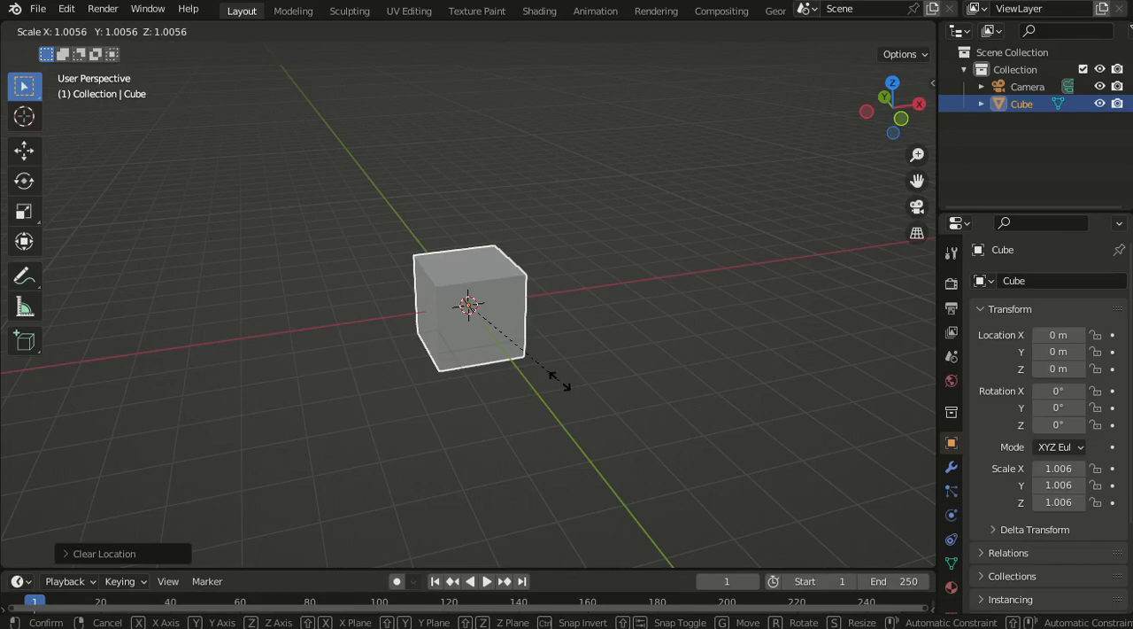
key(shift+z)
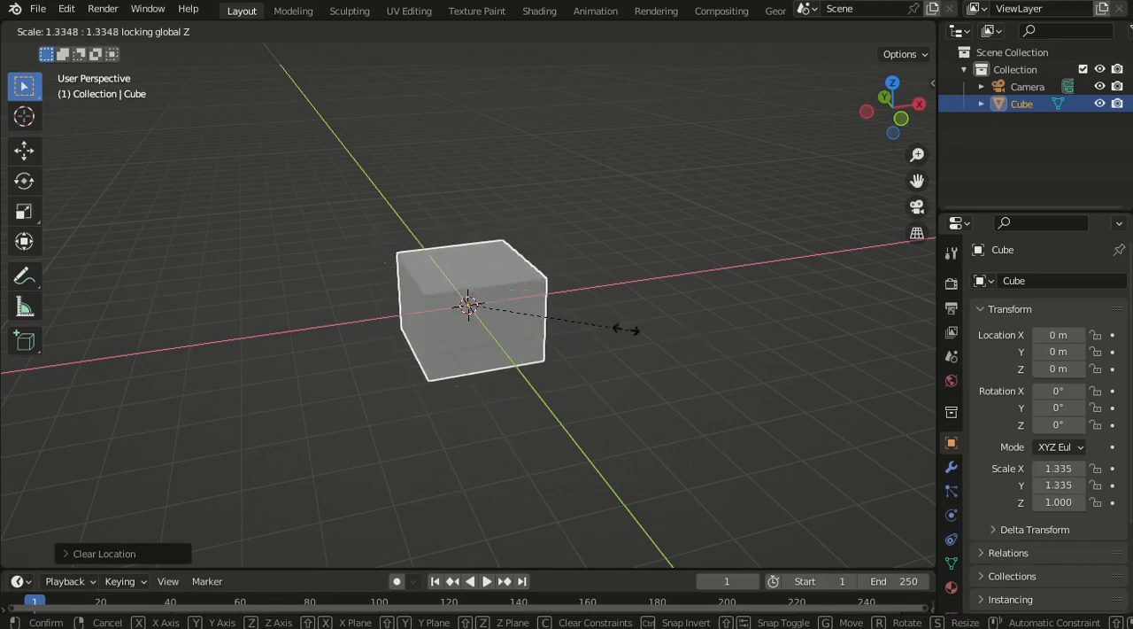
key(Escape)
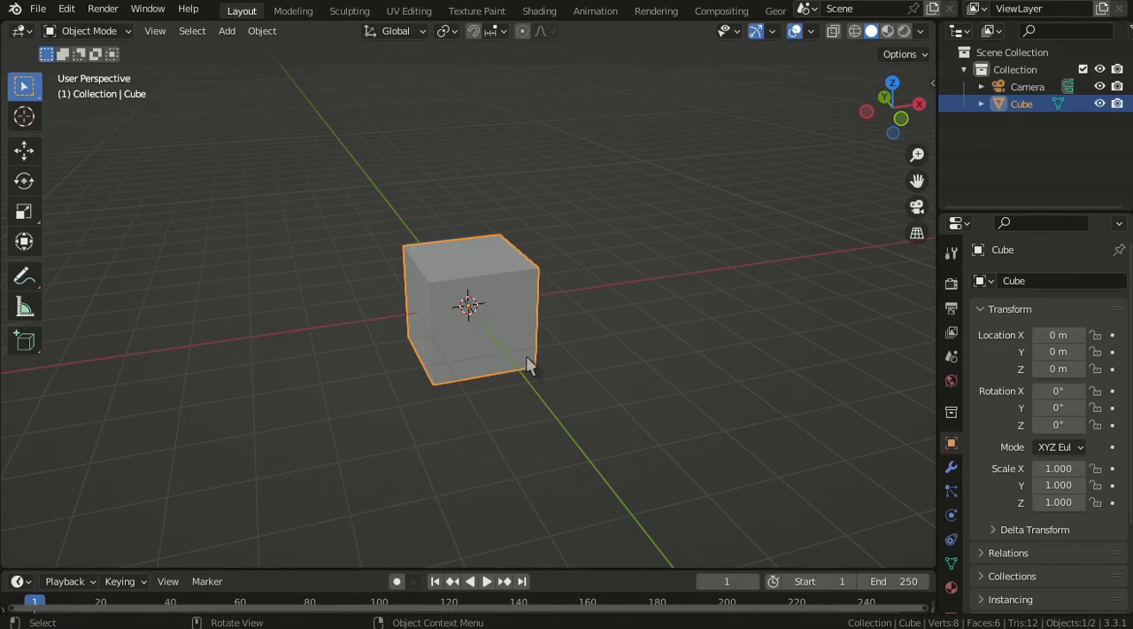
- Using the Scale tool, stretch the cube to about 1.016 along X and shrink it uniformly by a factor of about 0.73
click(27, 216)
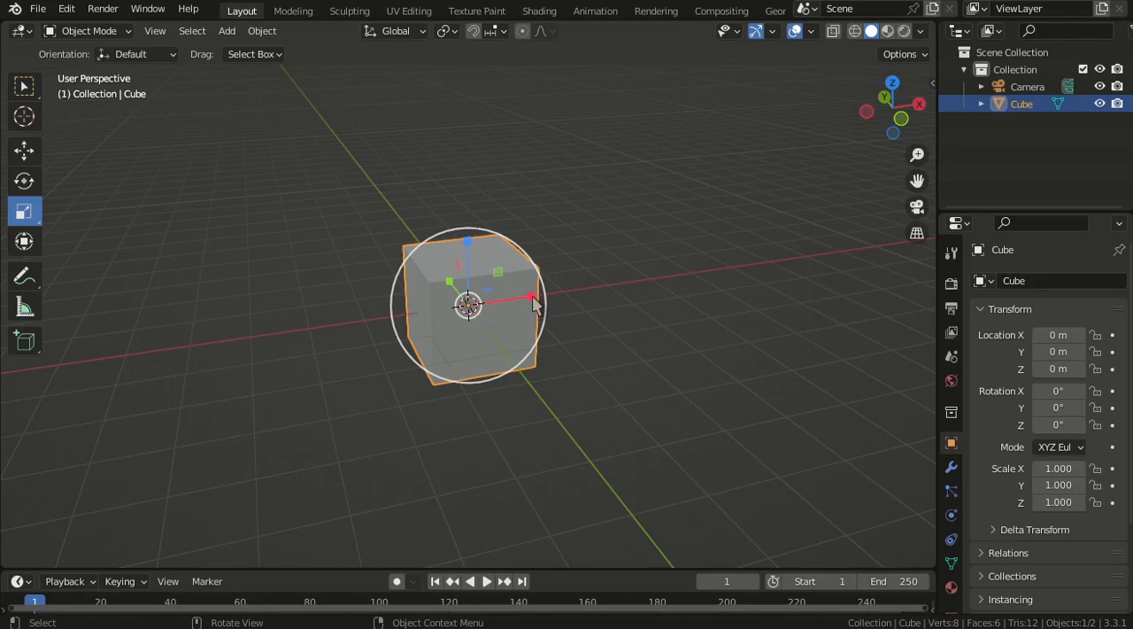
mouse_move(532, 302)
mouse_down()
mouse_move(643, 271)
mouse_move(779, 259)
mouse_move(567, 286)
mouse_move(741, 258)
mouse_move(534, 306)
mouse_up()
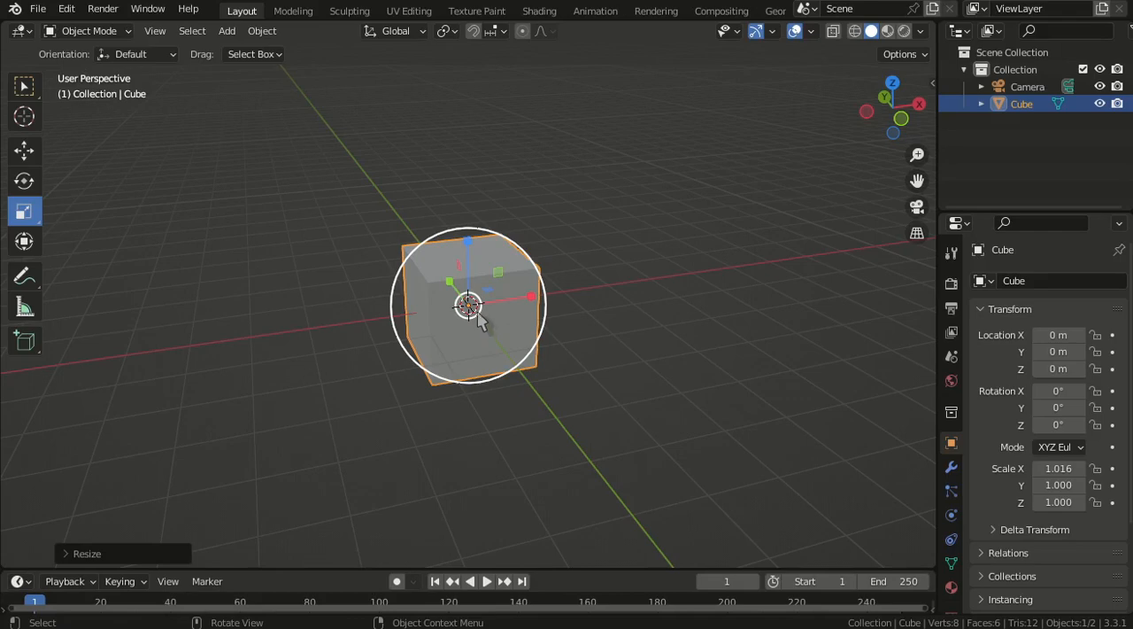
key(s)
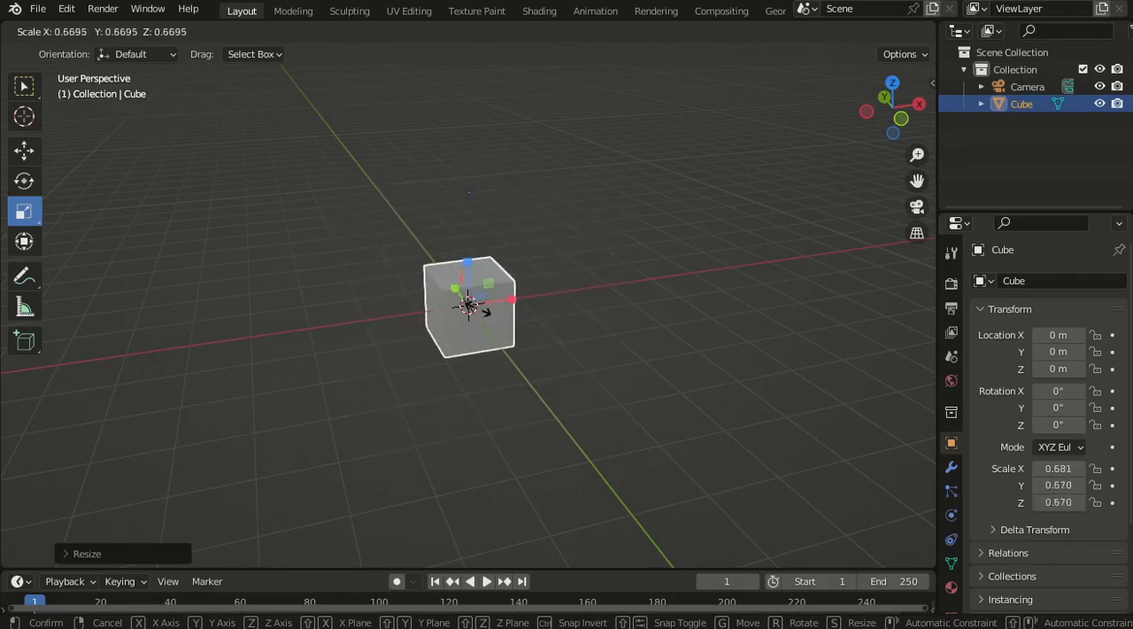
click(481, 316)
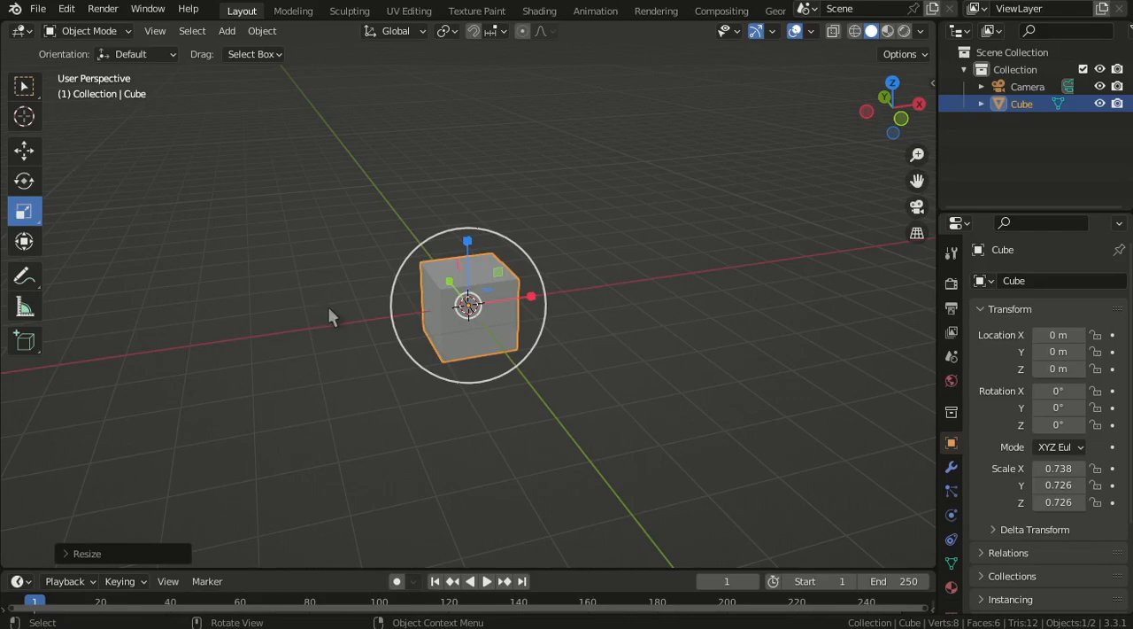
click(26, 89)
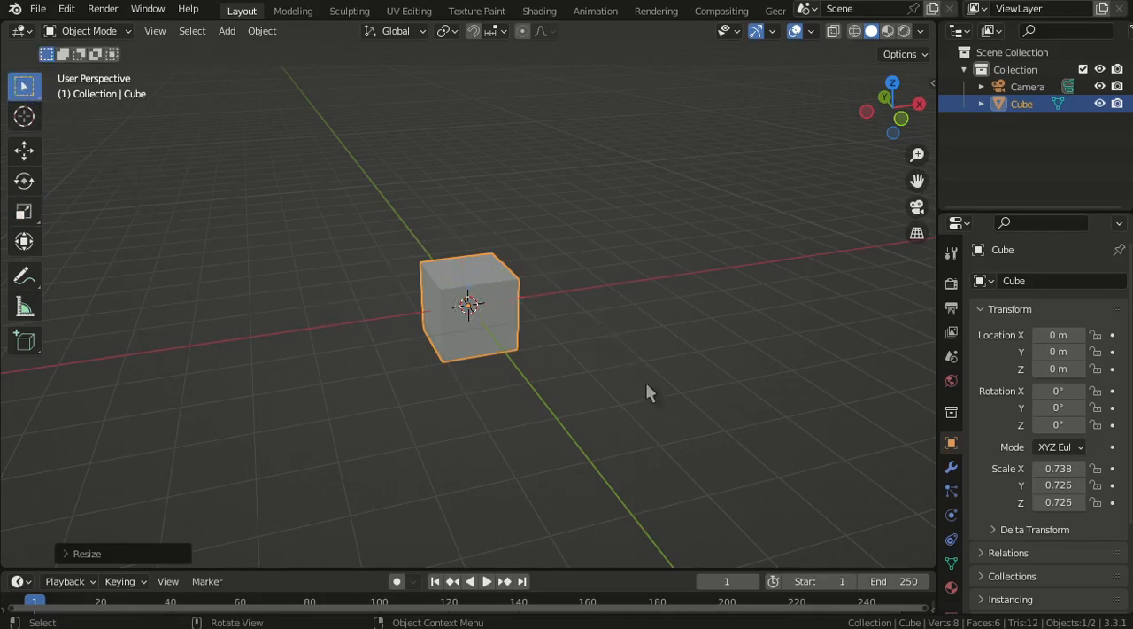
- Try rotating the cube freely and around only the global Y axis, cancelling each rotation
key(r)
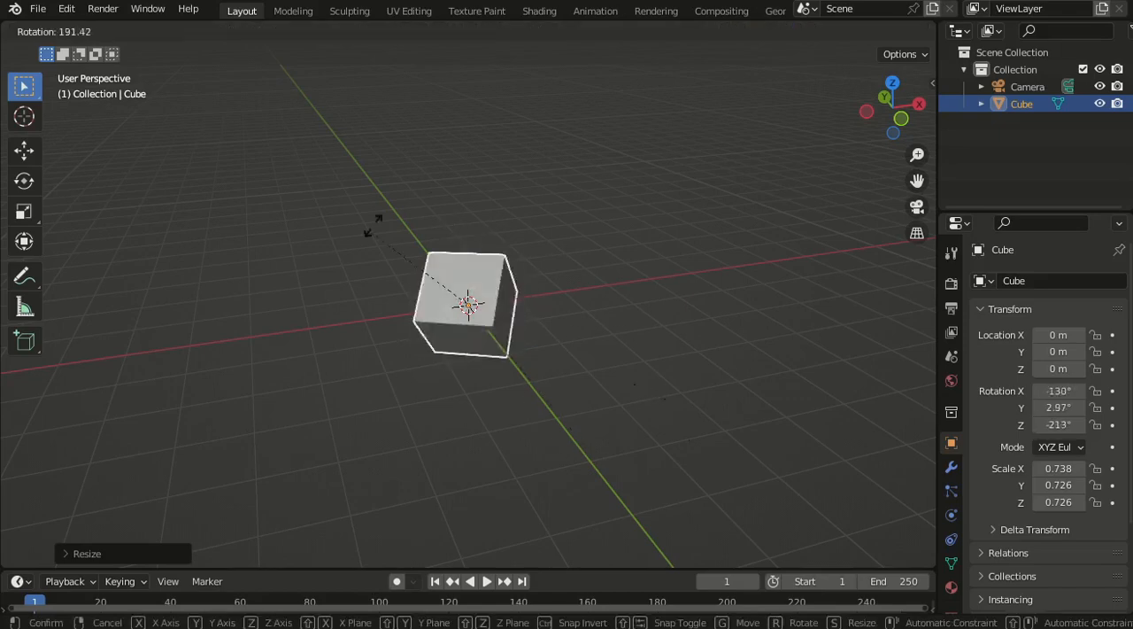
key(Escape)
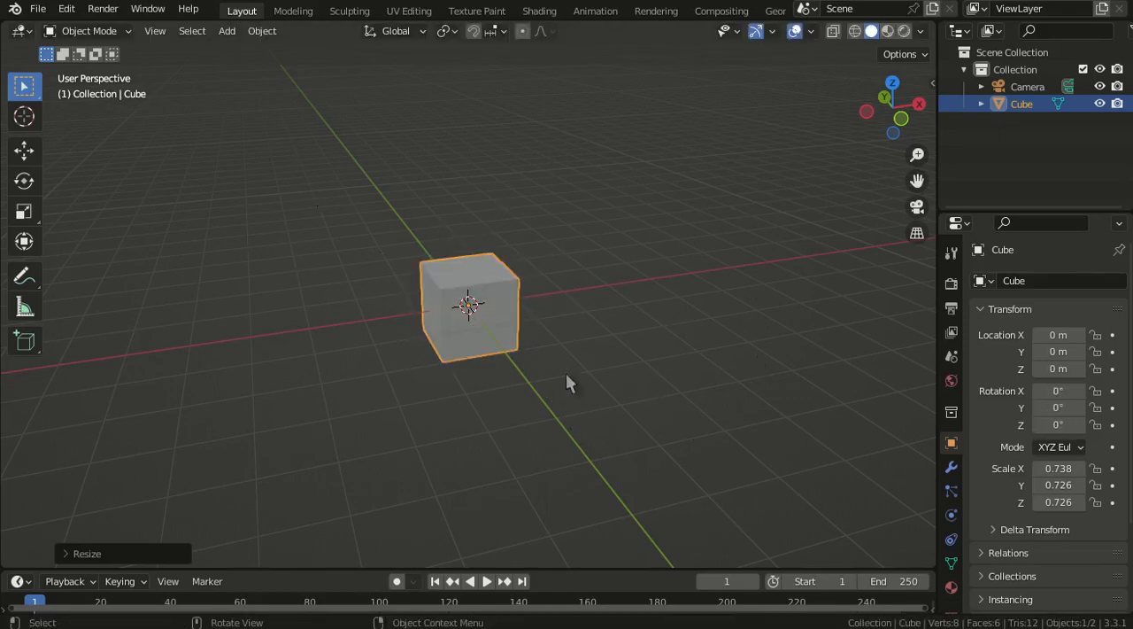
key(r)
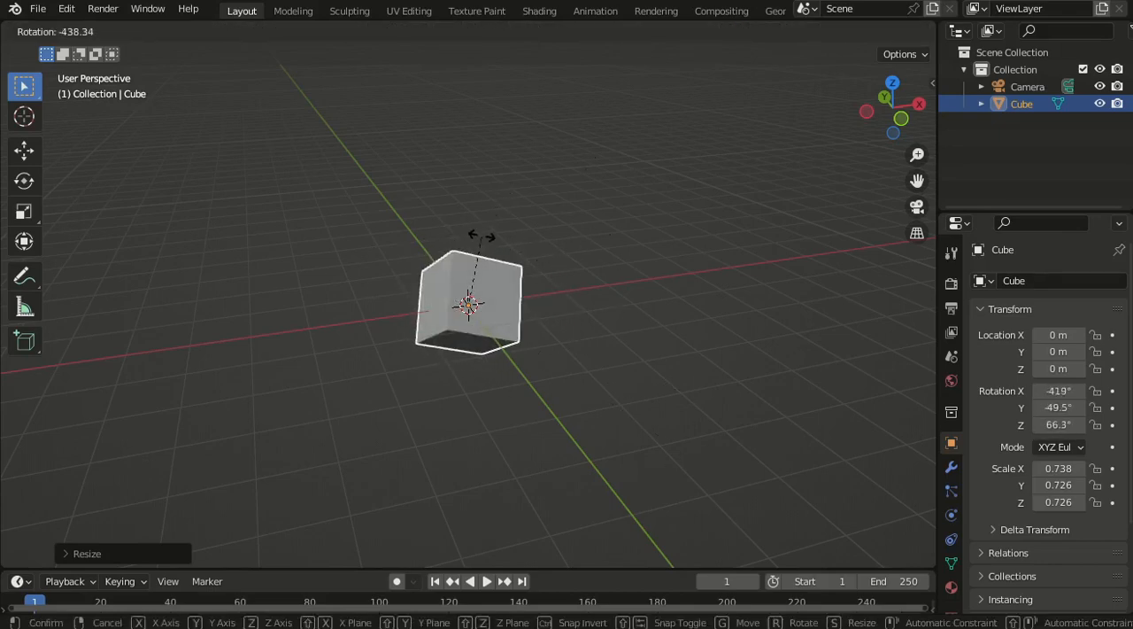
key(Escape)
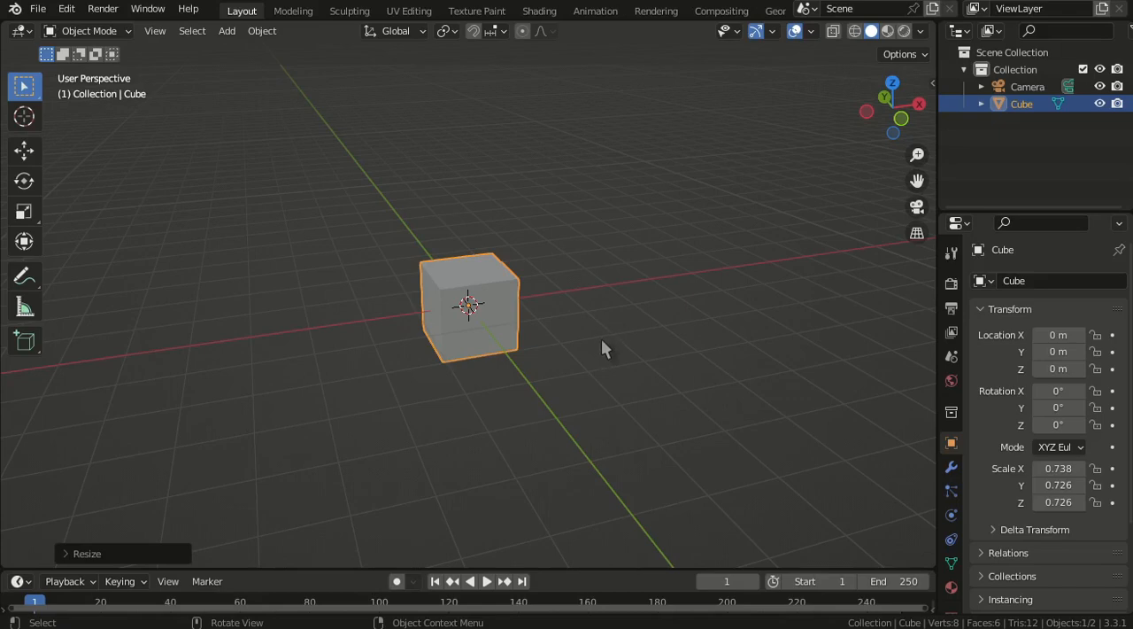
key(r)
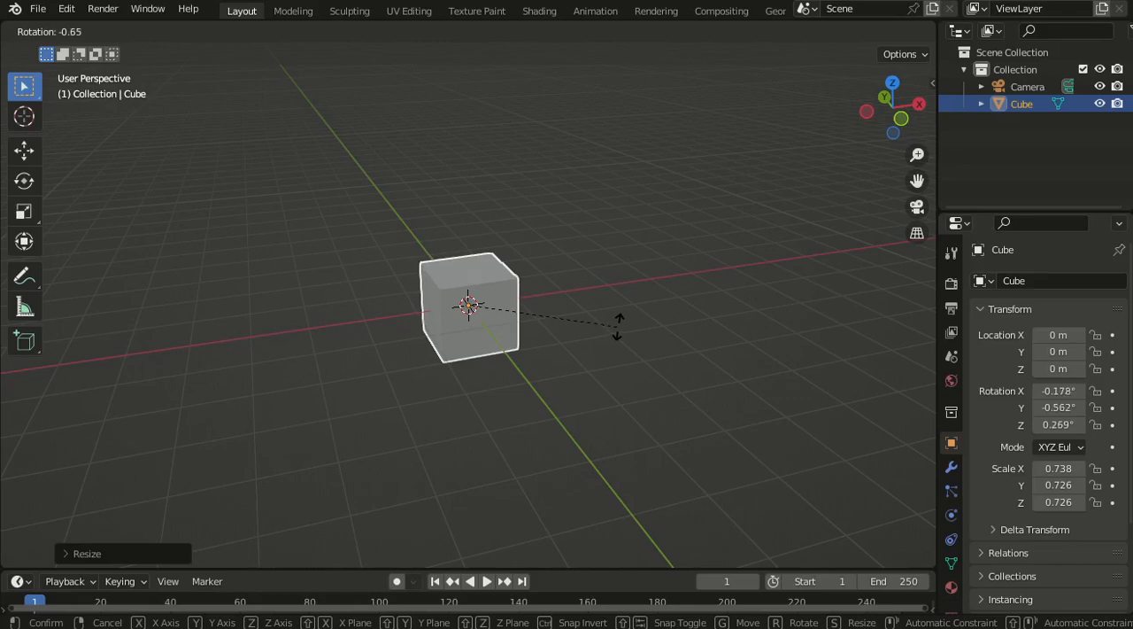
key(y)
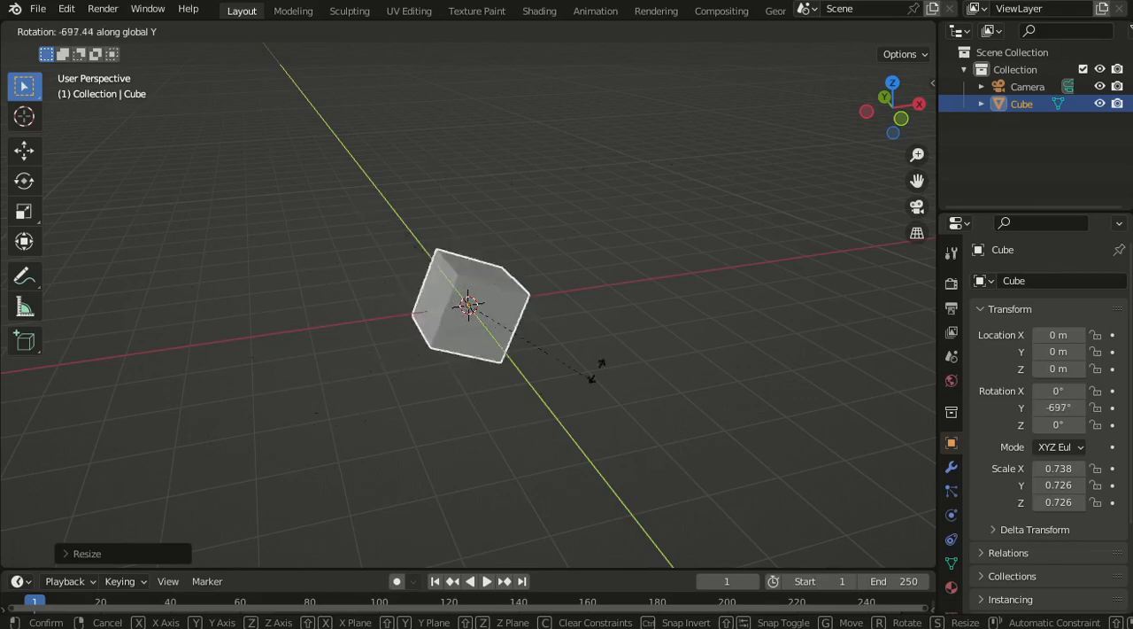
key(Escape)
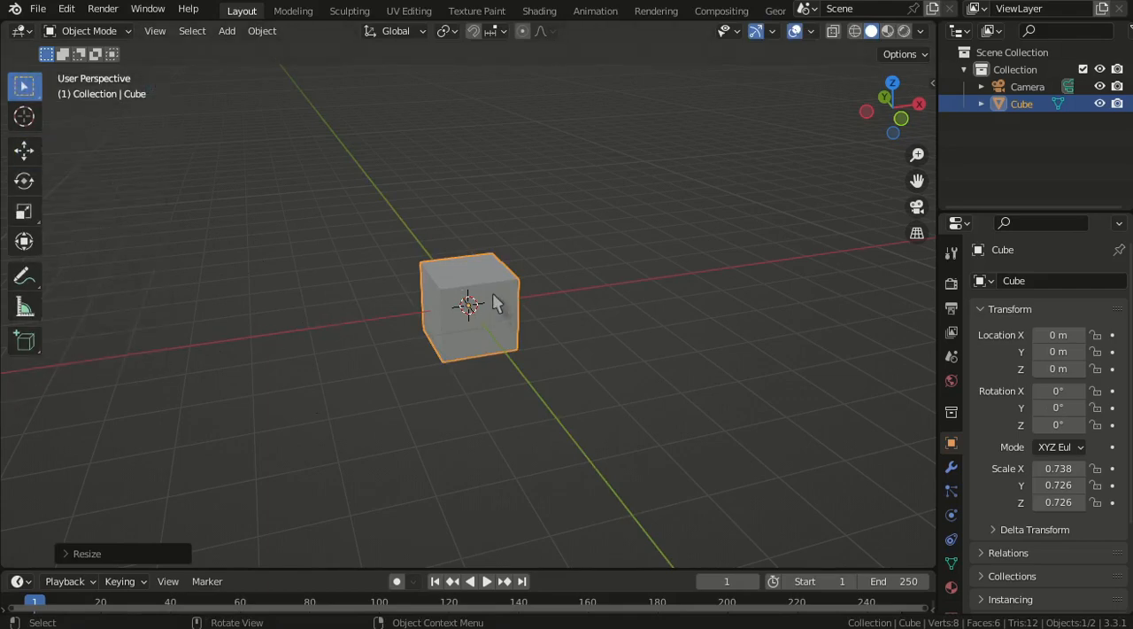
- Using the Rotate tool, turn the cube around the Y axis and then in free directions, and clear its rotation
click(24, 181)
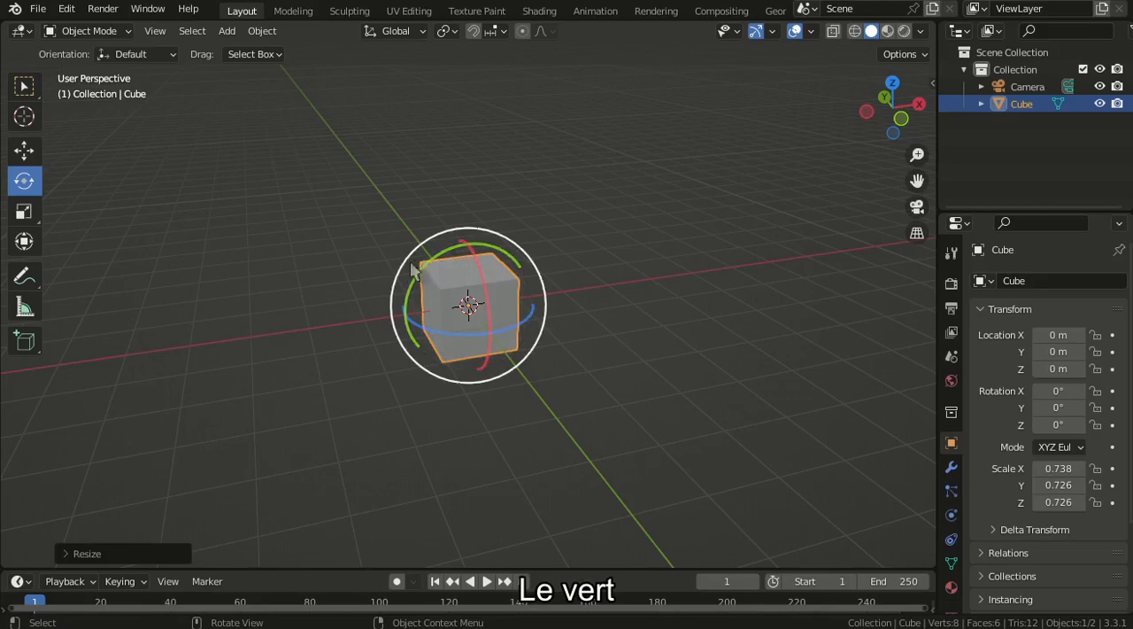
drag(432, 270, 372, 306)
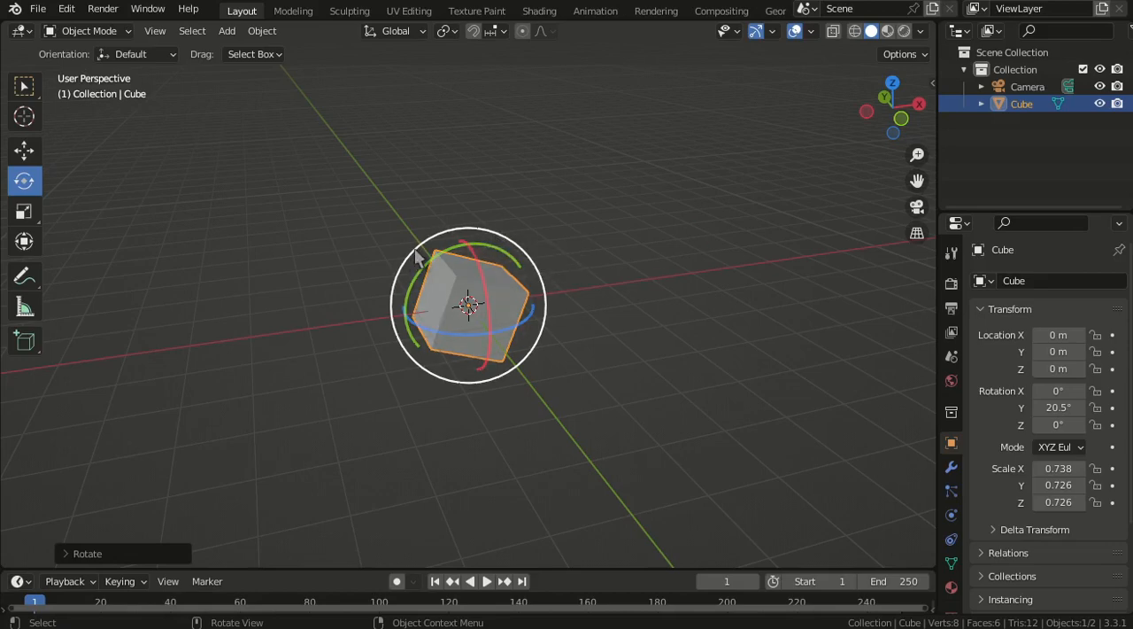
drag(420, 255, 467, 304)
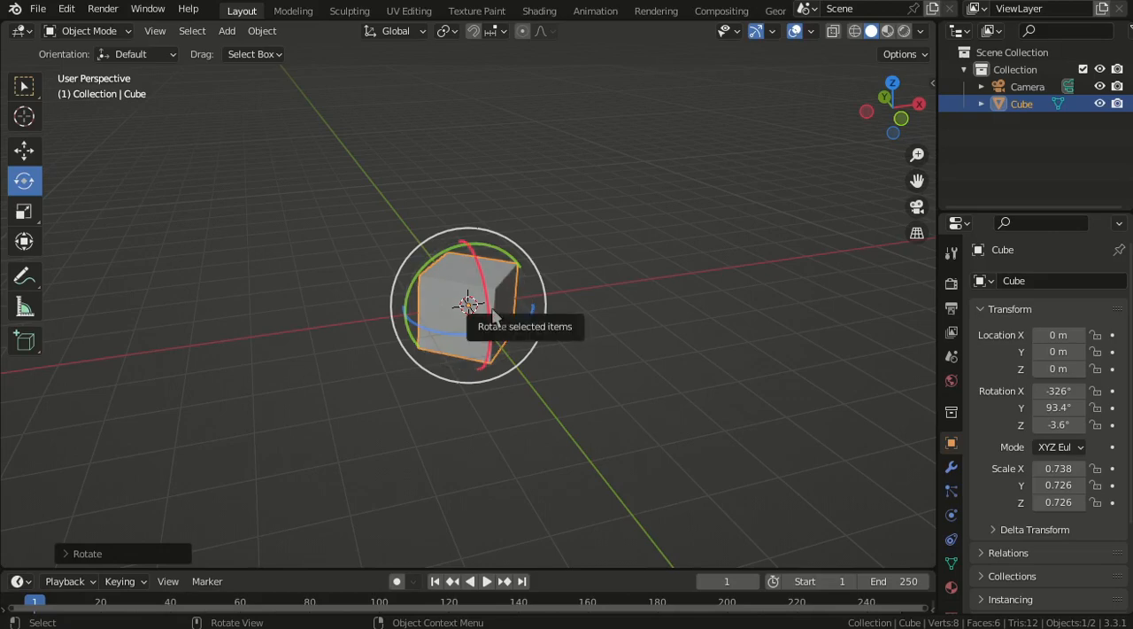
key(alt+r)
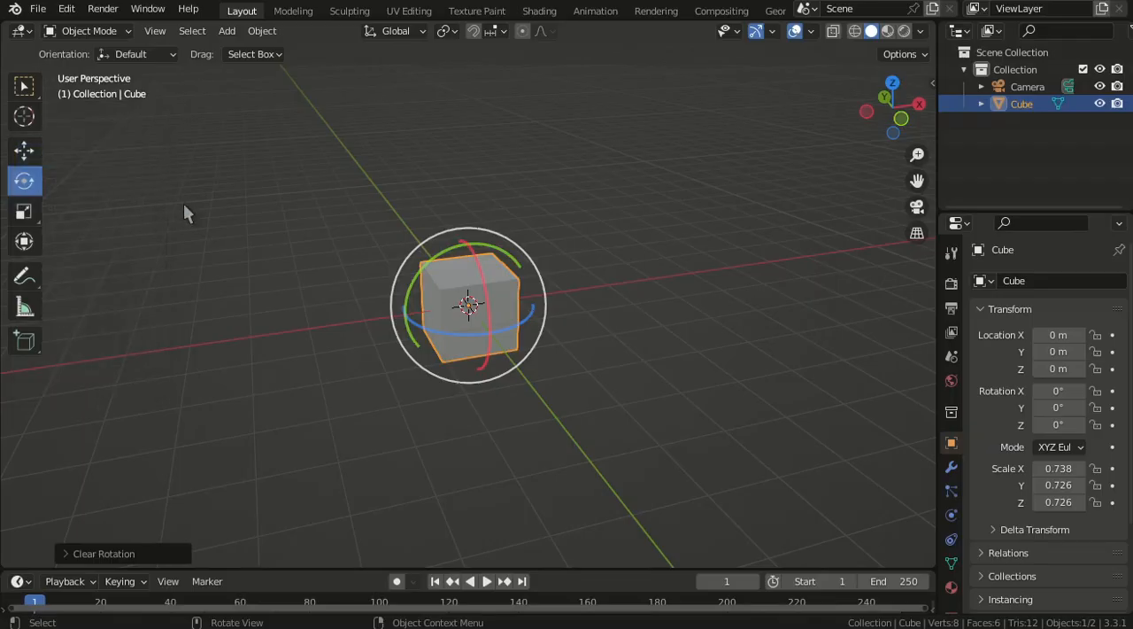
- Put the cube into Edit Mode and try the edge and face selection modes, returning to vertex selection
click(81, 36)
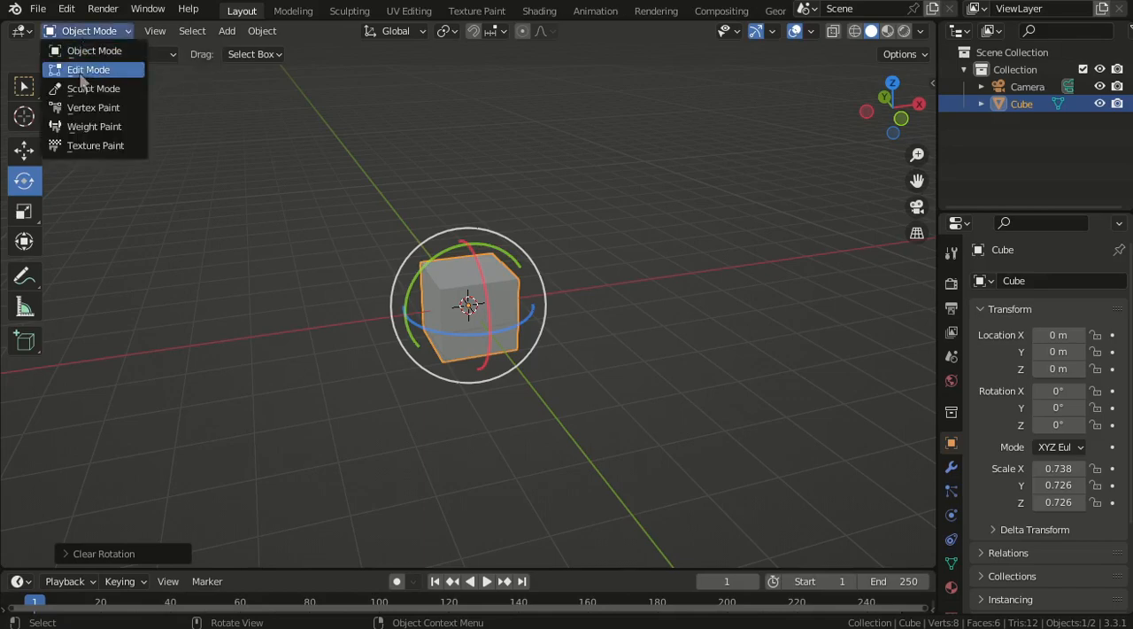
click(89, 70)
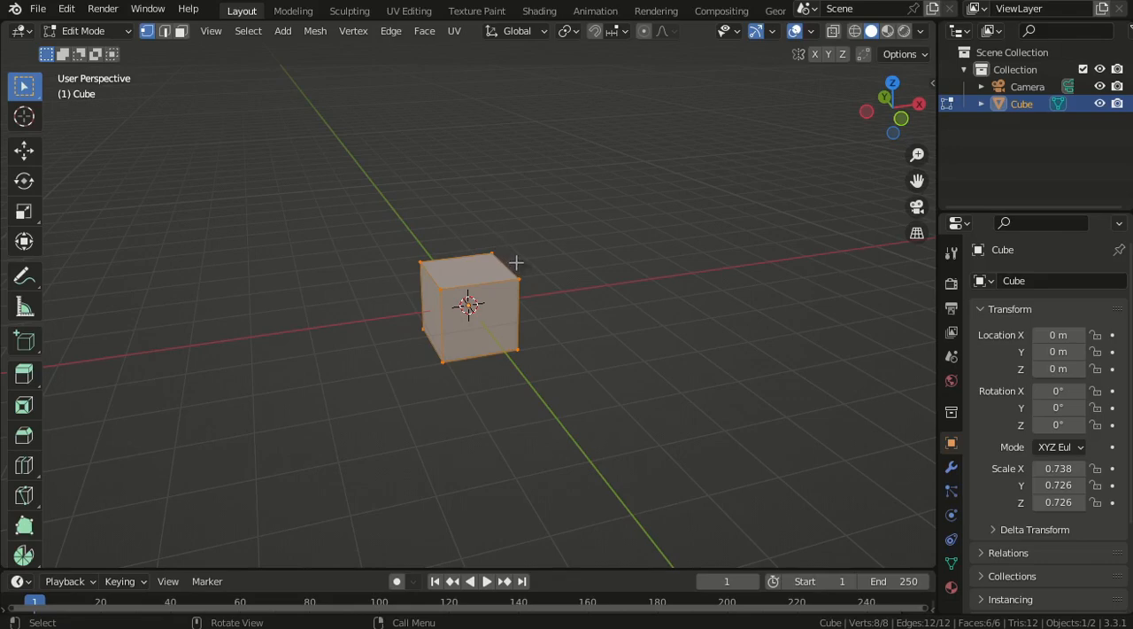
click(165, 34)
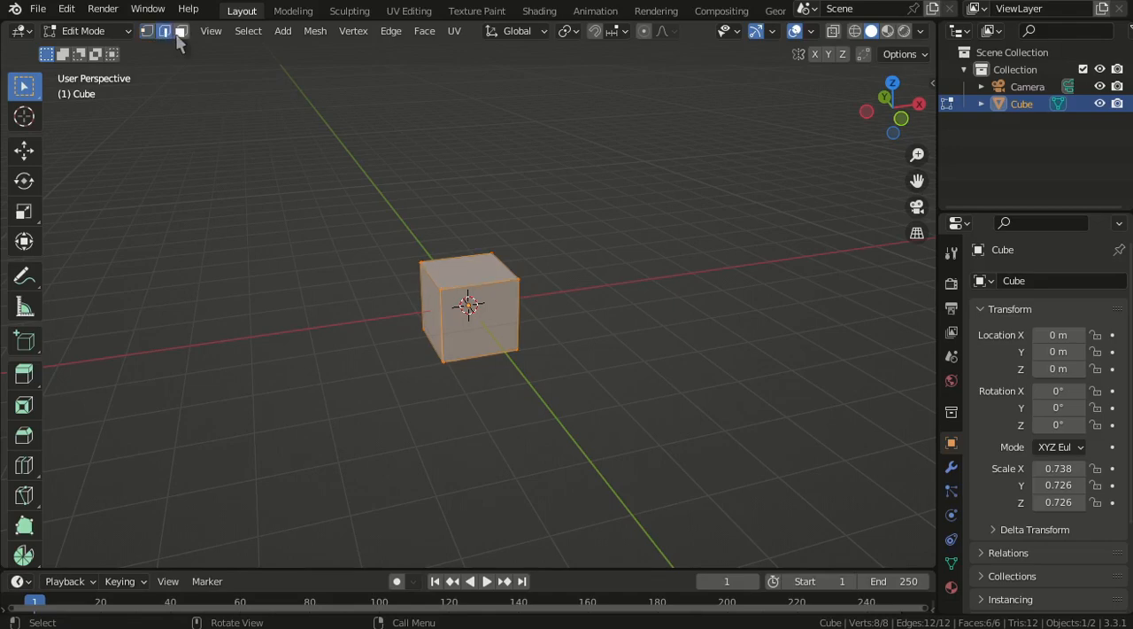
click(180, 31)
click(147, 31)
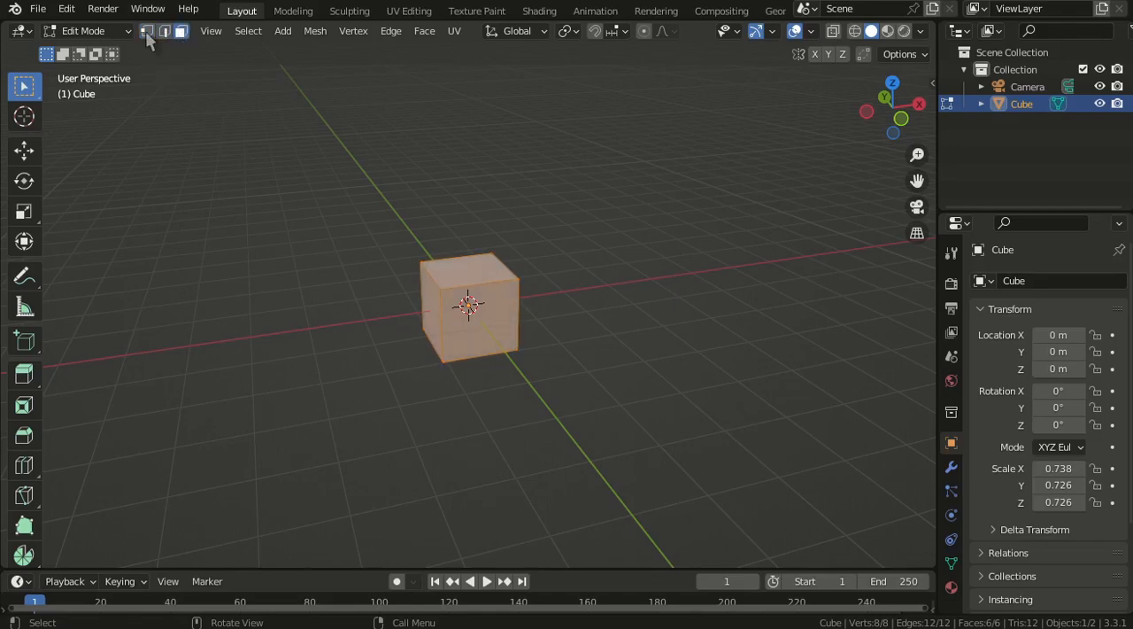
scroll(468, 282, up, 4)
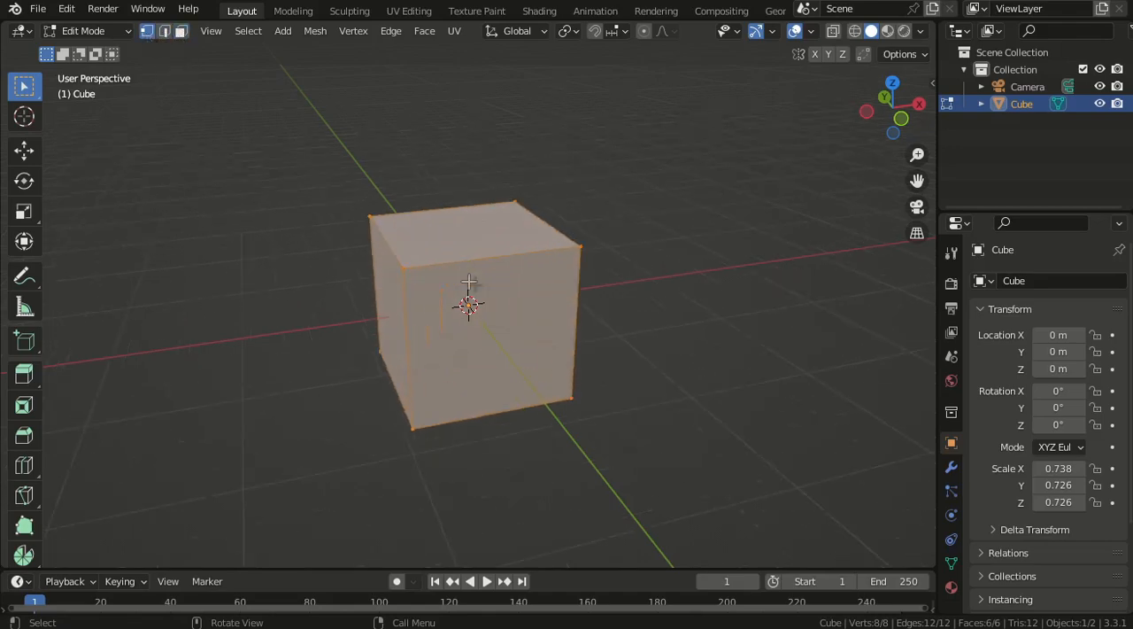
- Select the four corner vertices of the cube's top face together
click(404, 270)
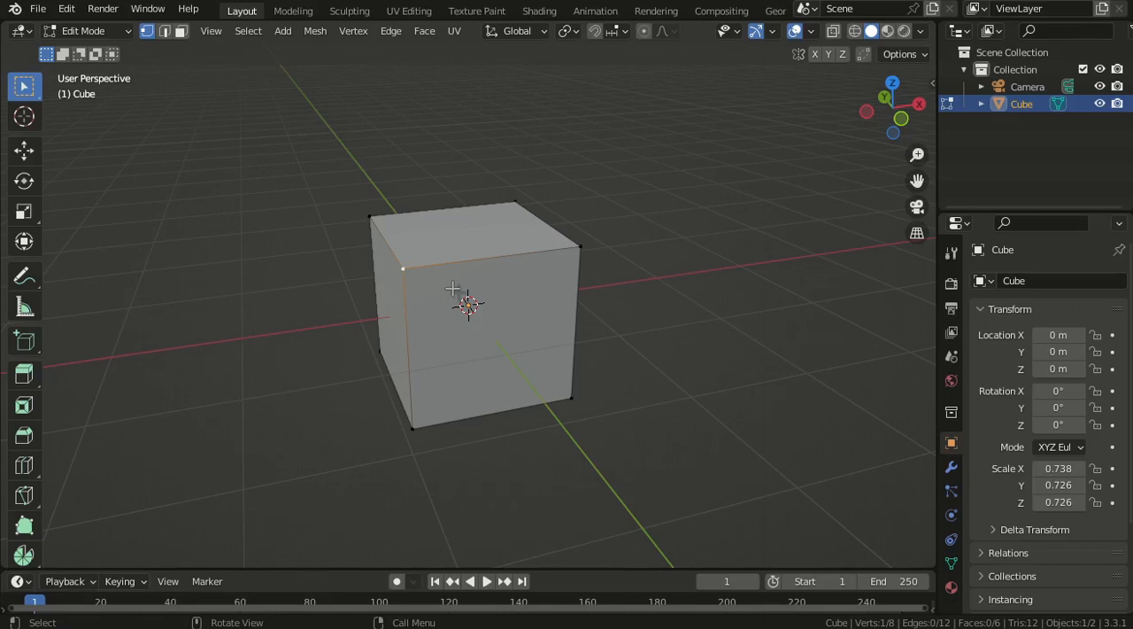
shift+click(579, 247)
shift+click(516, 203)
shift+click(364, 212)
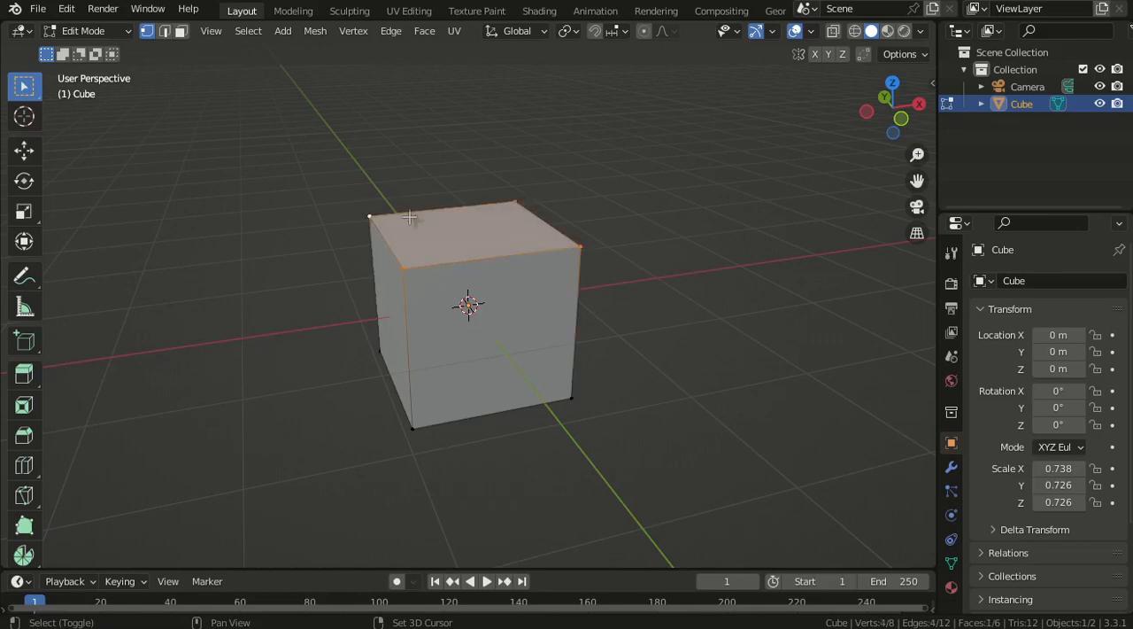
- Switch to edge selection and select three connected edges around the cube's top face
click(165, 34)
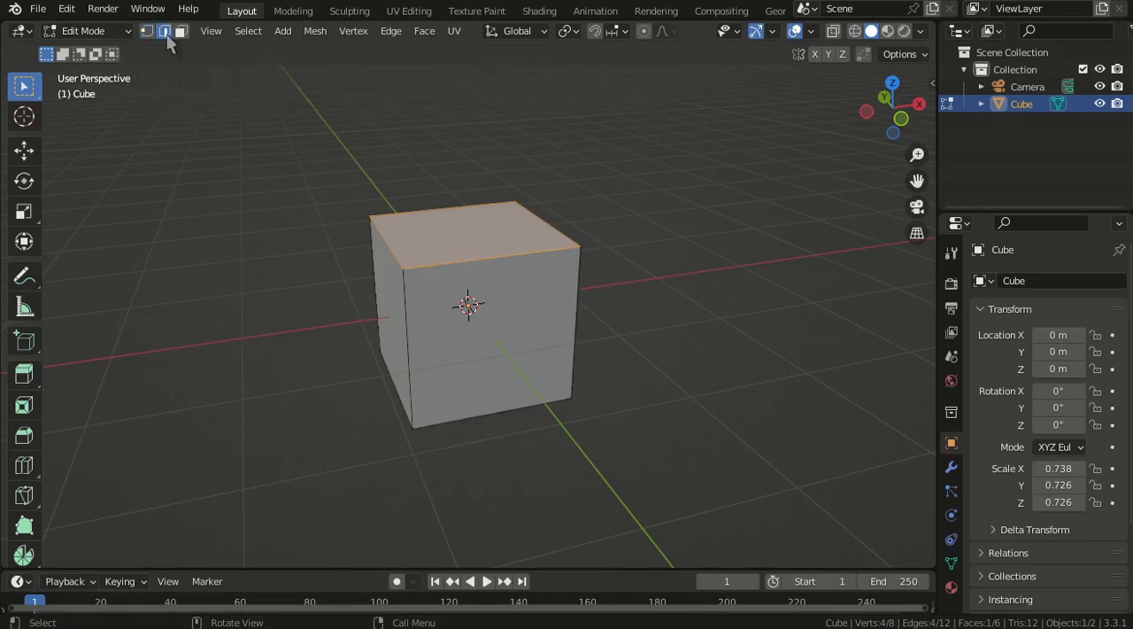
click(470, 275)
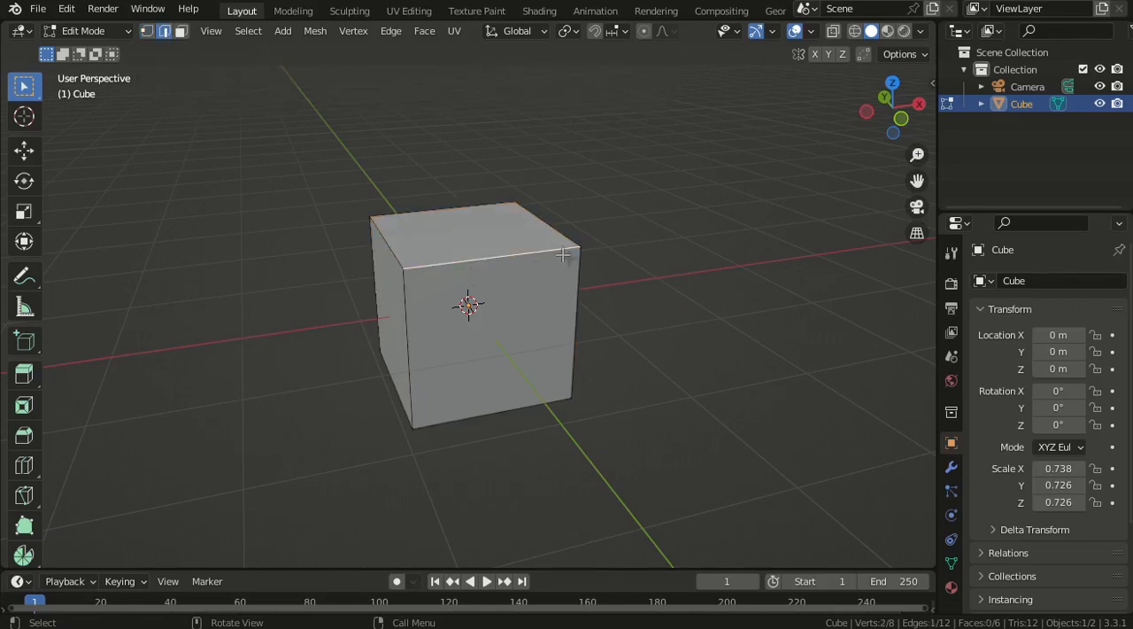
click(673, 255)
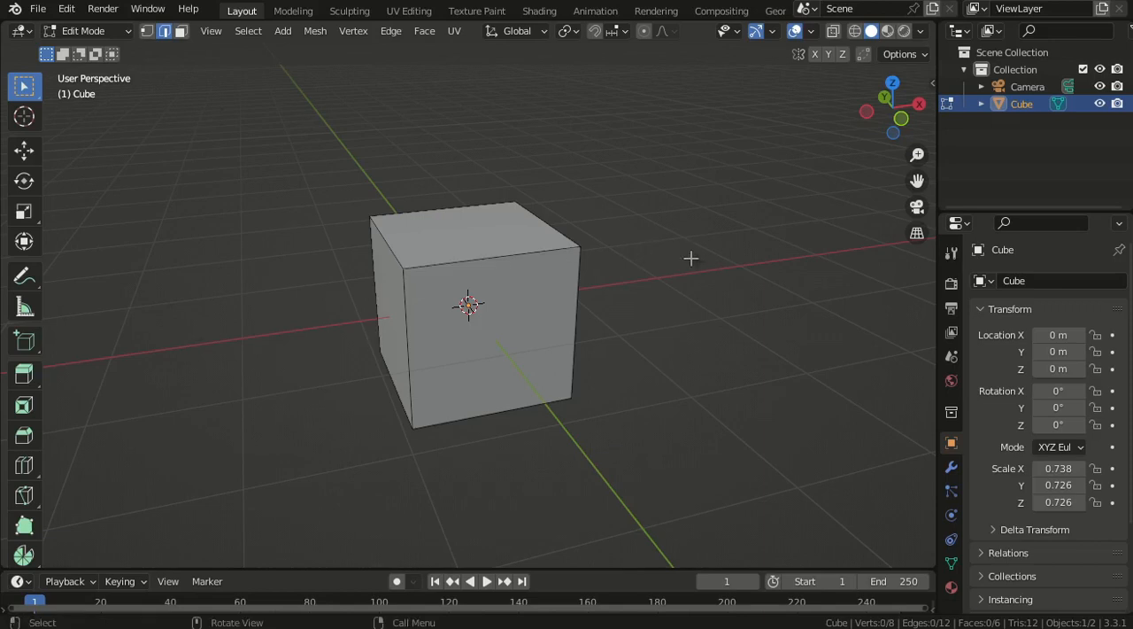
click(499, 277)
shift+click(541, 216)
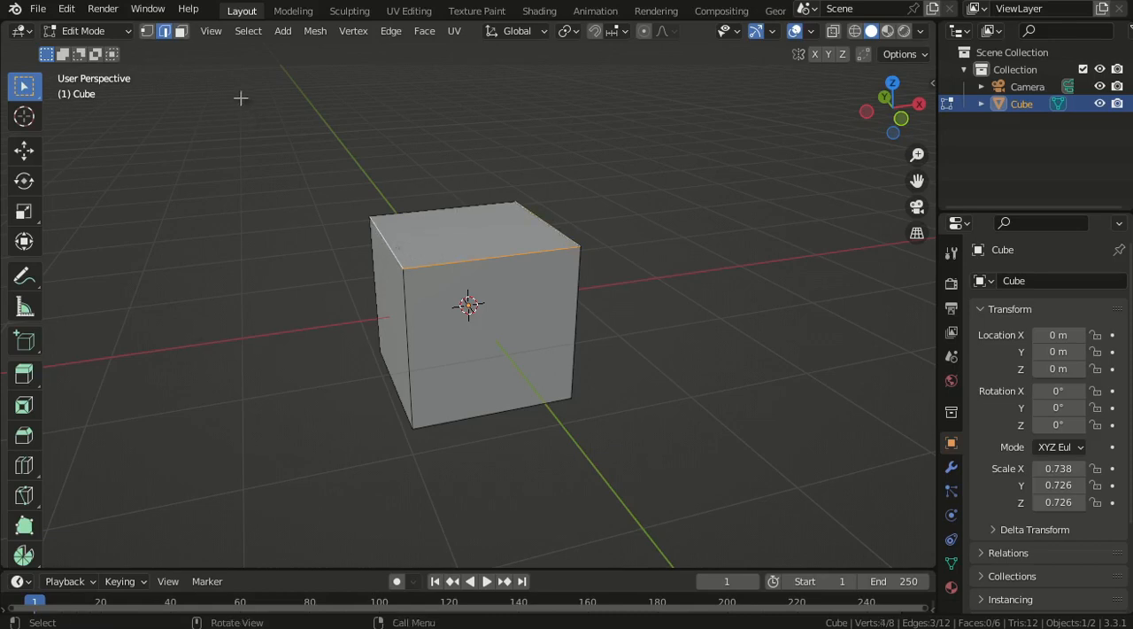
- Switch to face selection and select the cube's top face together with all four side faces
click(181, 31)
click(471, 246)
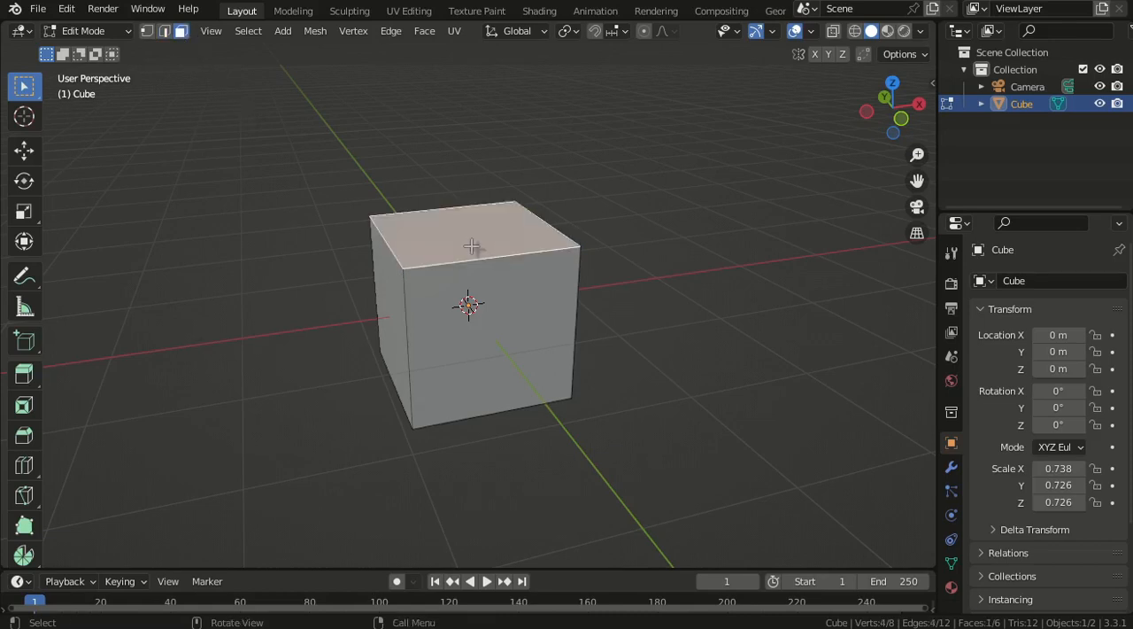
middle_drag(618, 321, 537, 324)
shift+click(501, 289)
shift+click(424, 294)
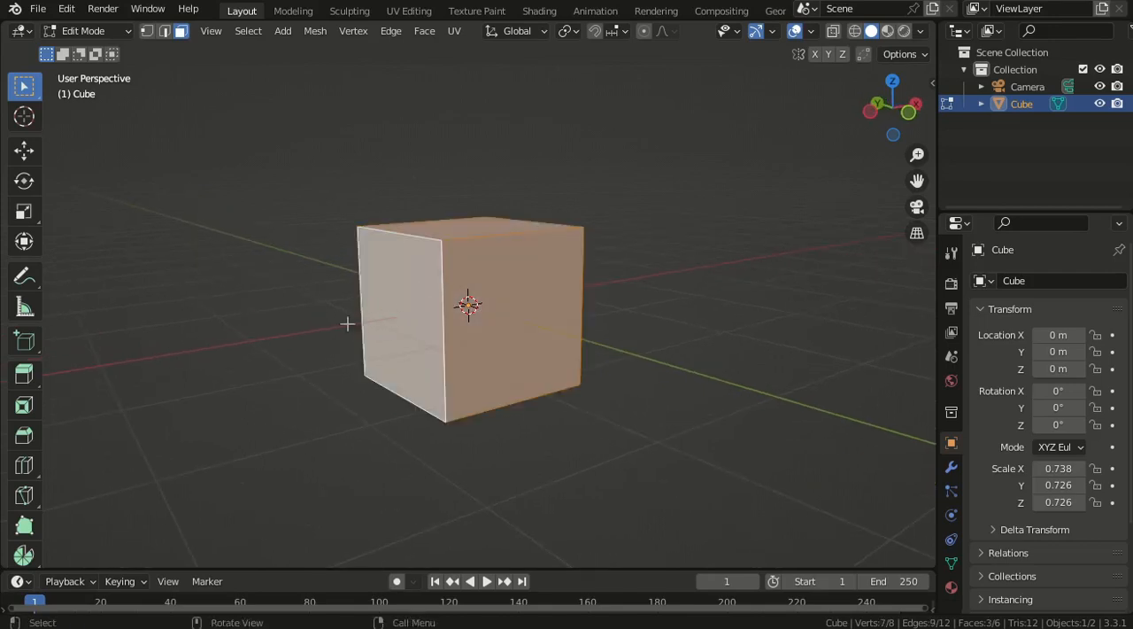
middle_drag(347, 323, 440, 287)
shift+click(425, 298)
shift+click(440, 287)
middle_drag(604, 435, 438, 433)
scroll(640, 385, up, 2)
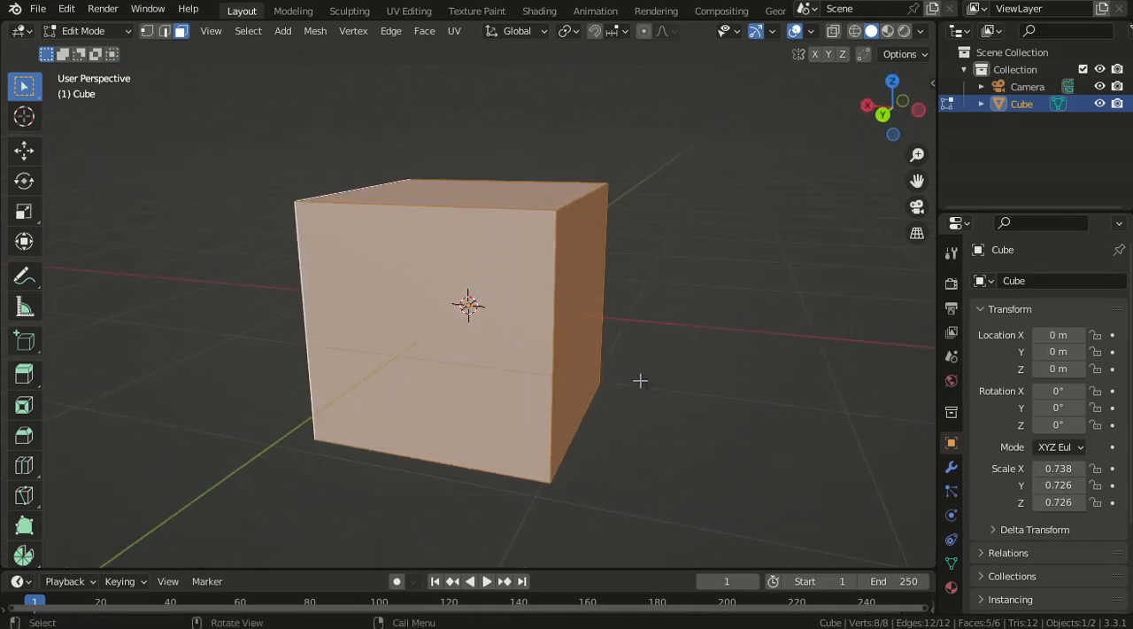
- Deselect all of the cube's faces, and select the entire mesh
key(alt+a)
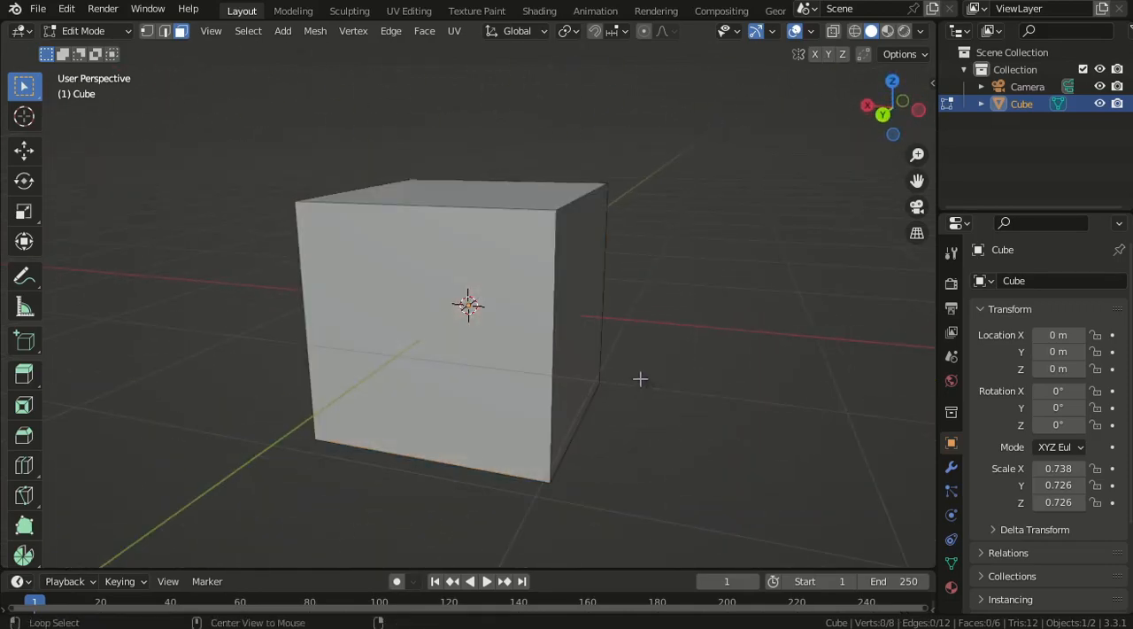
middle_drag(627, 264, 532, 317)
key(a)
middle_drag(61, 397, 70, 155)
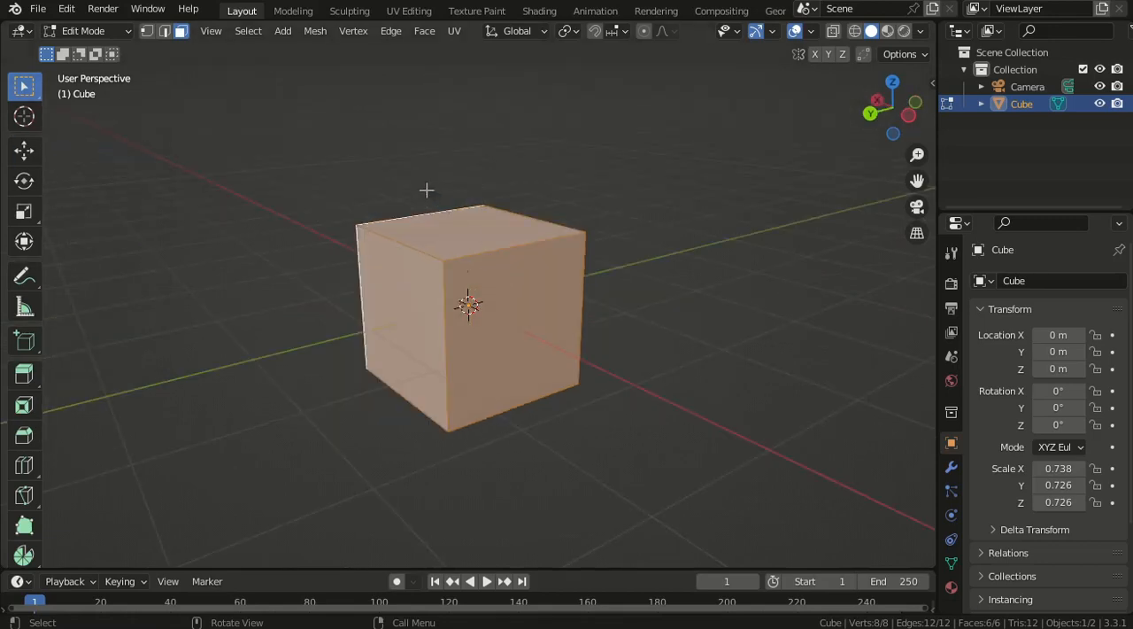
- Select only the cube's top face and try moving it freely, cancelling the move
click(467, 234)
middle_drag(611, 354, 524, 343)
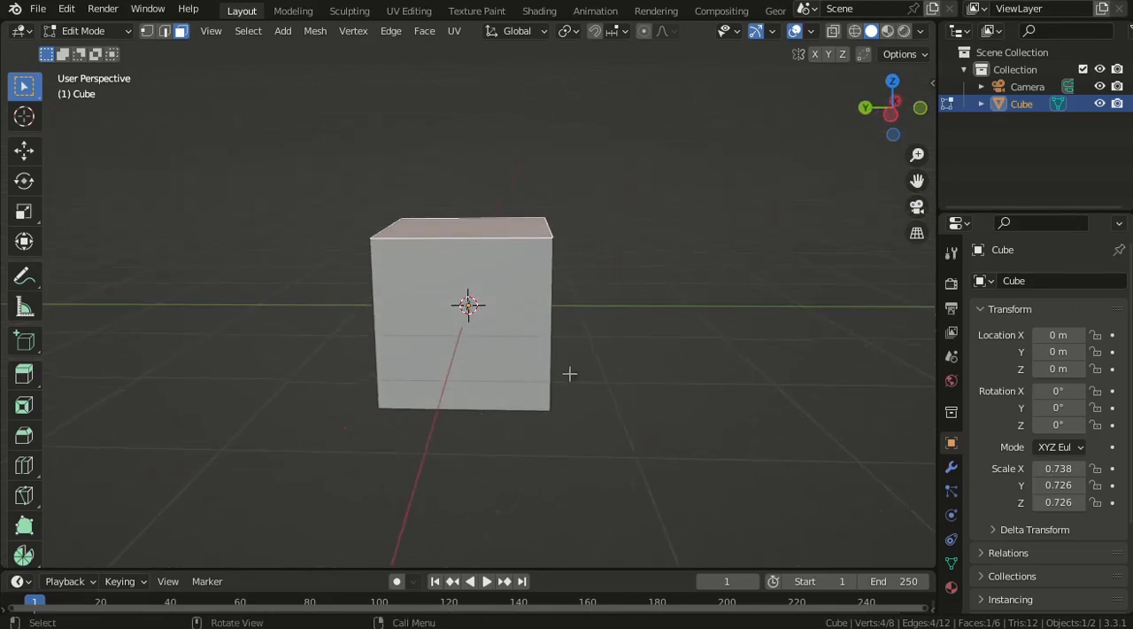
key(g)
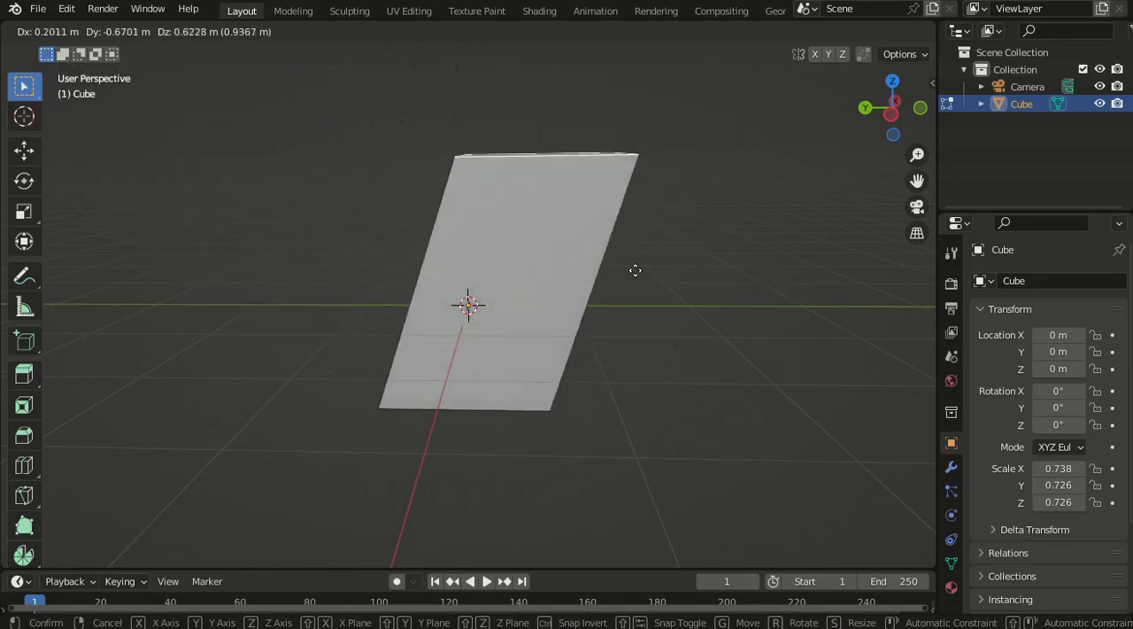
key(Escape)
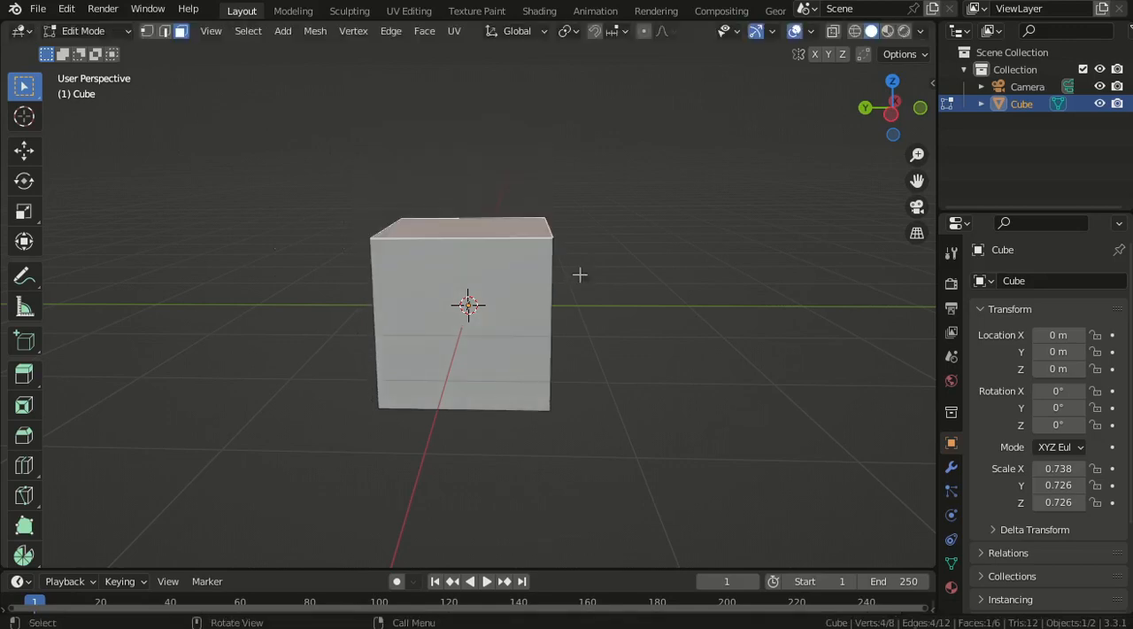
- Move the top face freely upward and sideways to slant the cube, and undo the move
scroll(588, 310, down, 3)
middle_drag(597, 319, 566, 327)
key(g)
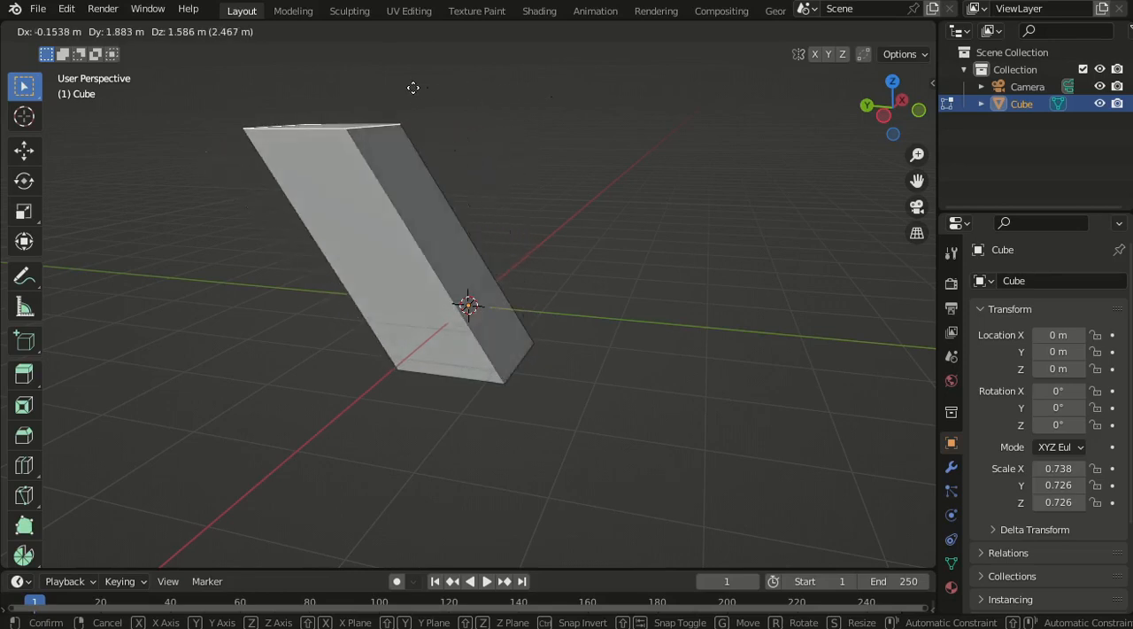
click(383, 114)
middle_drag(401, 350, 428, 348)
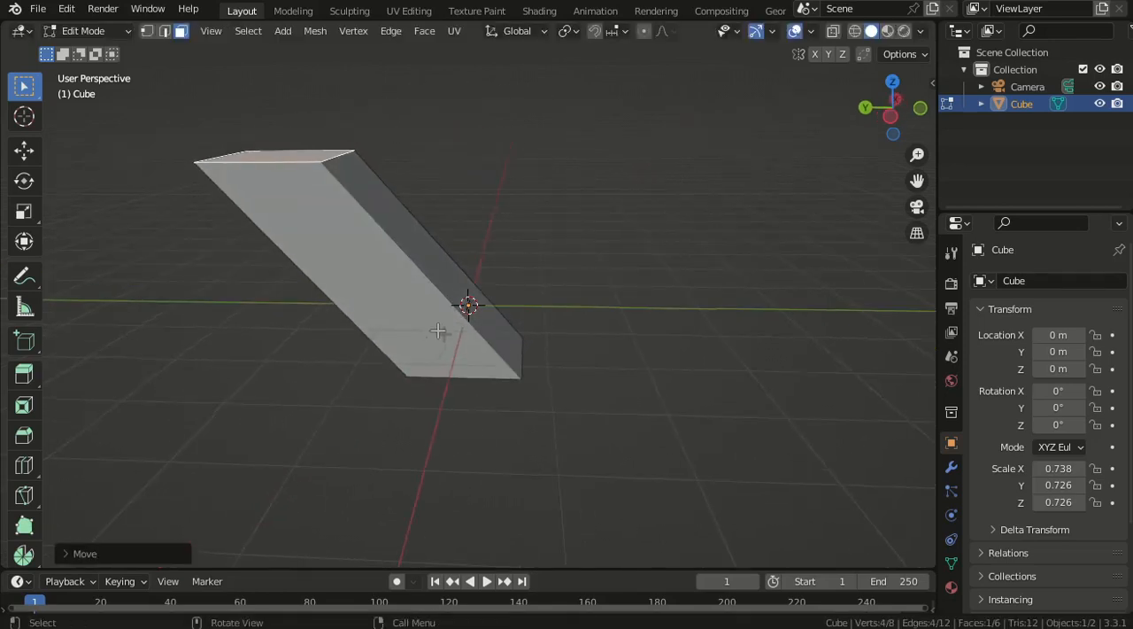
key(ctrl+z)
- Try moving the cube's selected top face straight up along the global Z axis, and cancel the move
scroll(610, 341, up, 2)
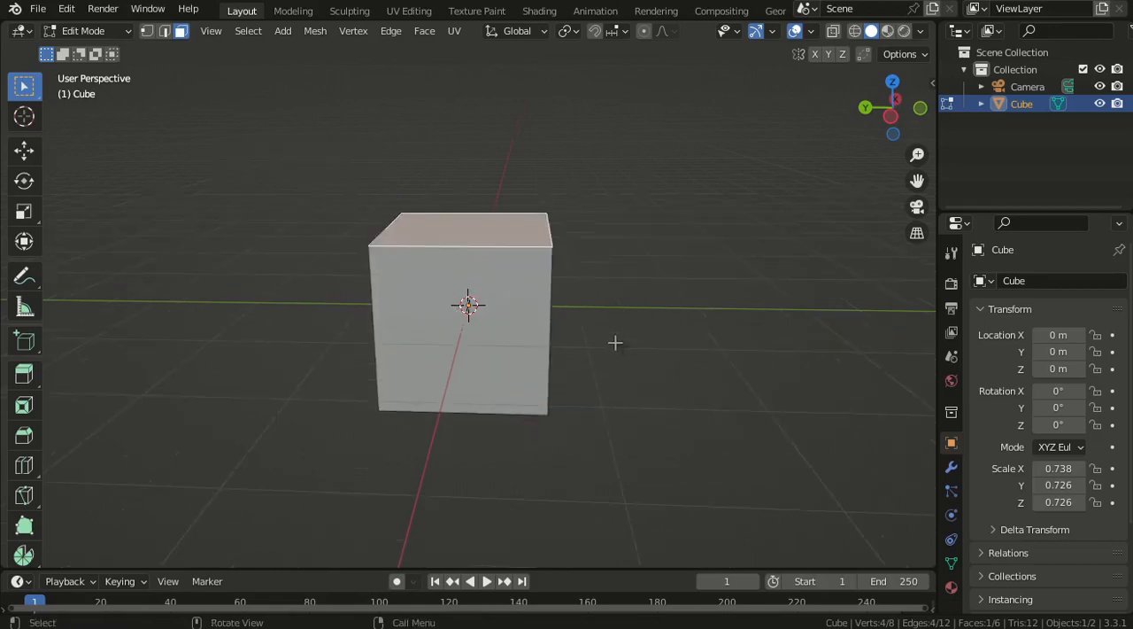
shift+middle_drag(596, 323, 579, 343)
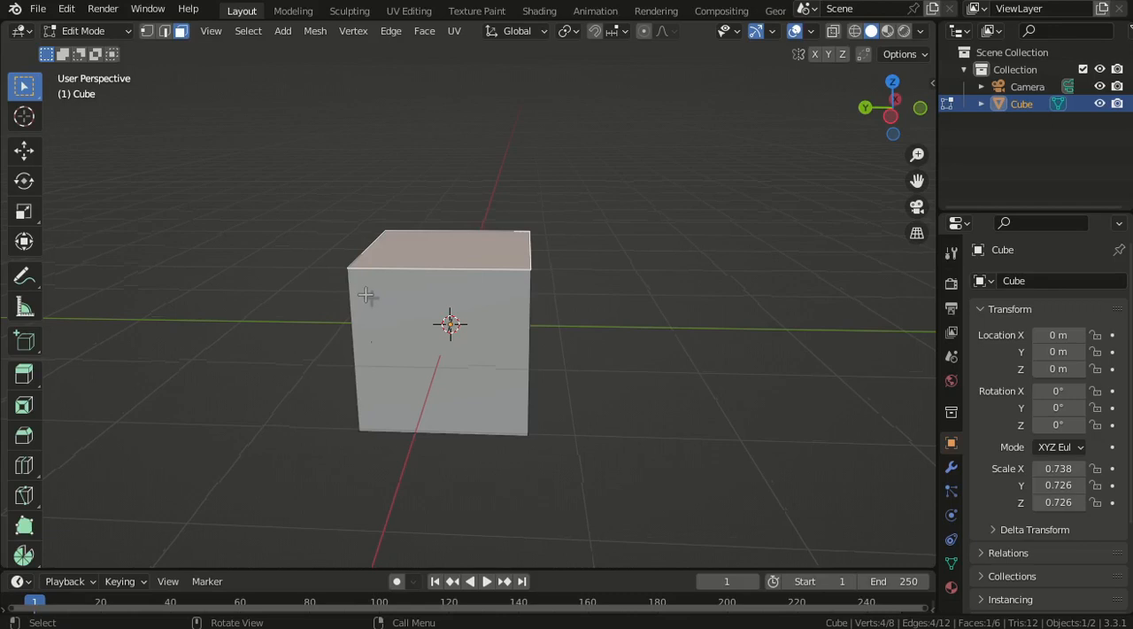
scroll(366, 295, down, 2)
middle_drag(559, 318, 493, 309)
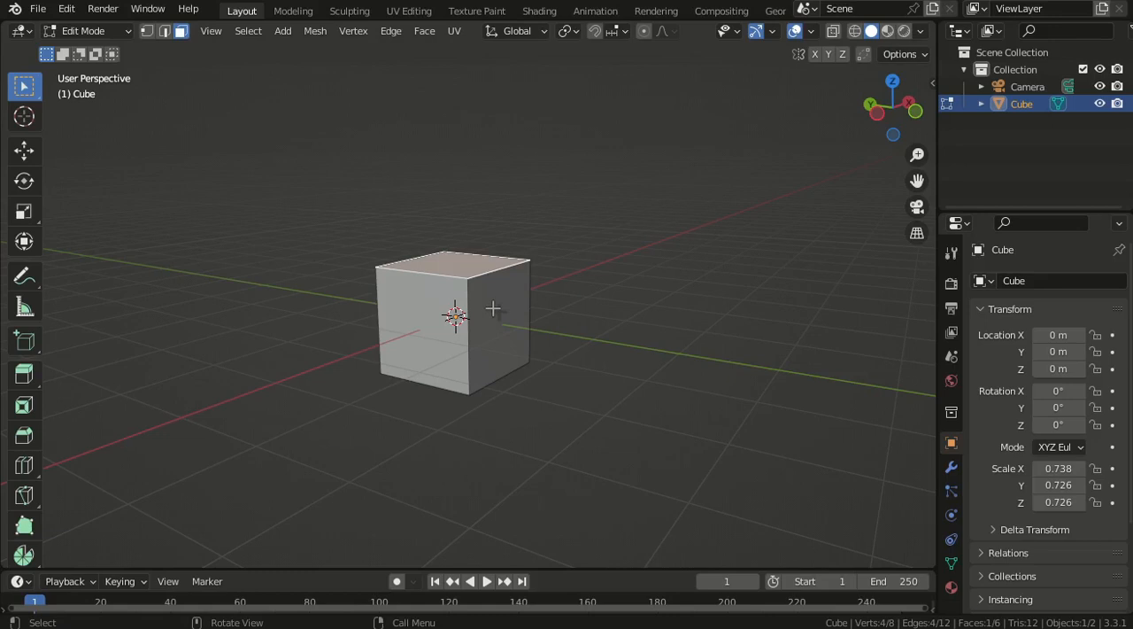
key(g)
key(z)
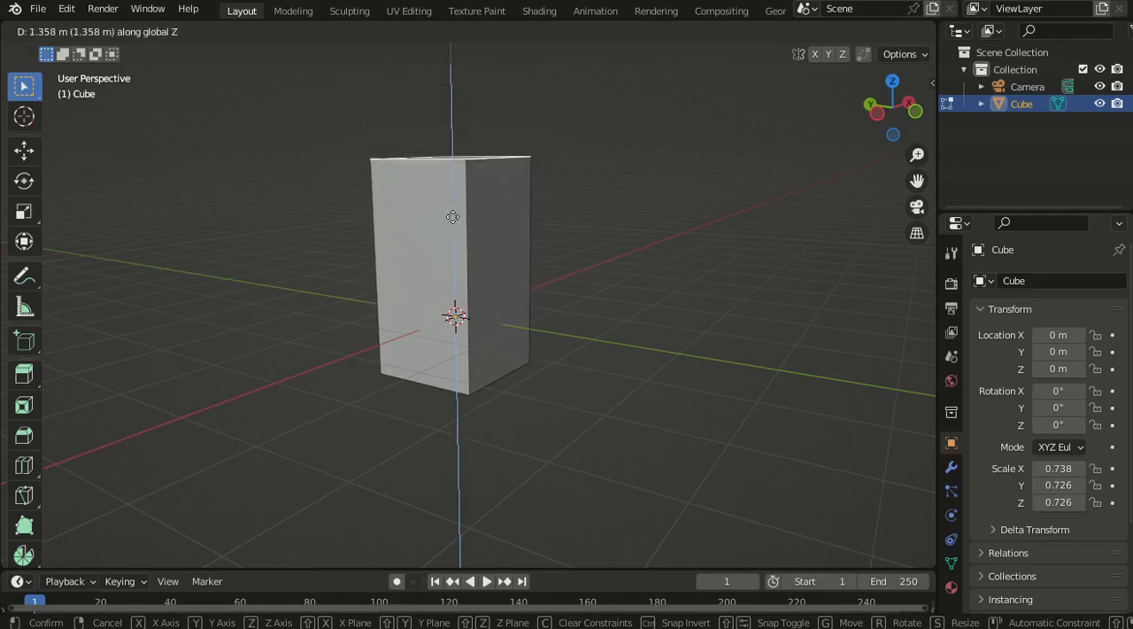
click(465, 311)
scroll(505, 324, down, 2)
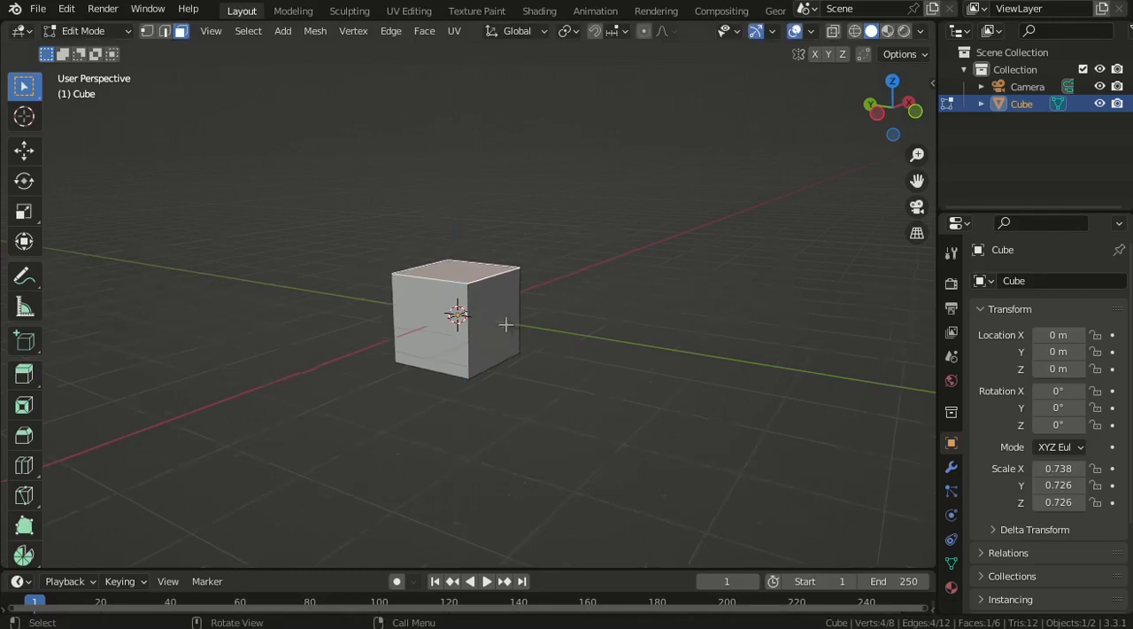
mouse_move(505, 324)
middle_down()
mouse_move(392, 335)
mouse_move(509, 332)
middle_up()
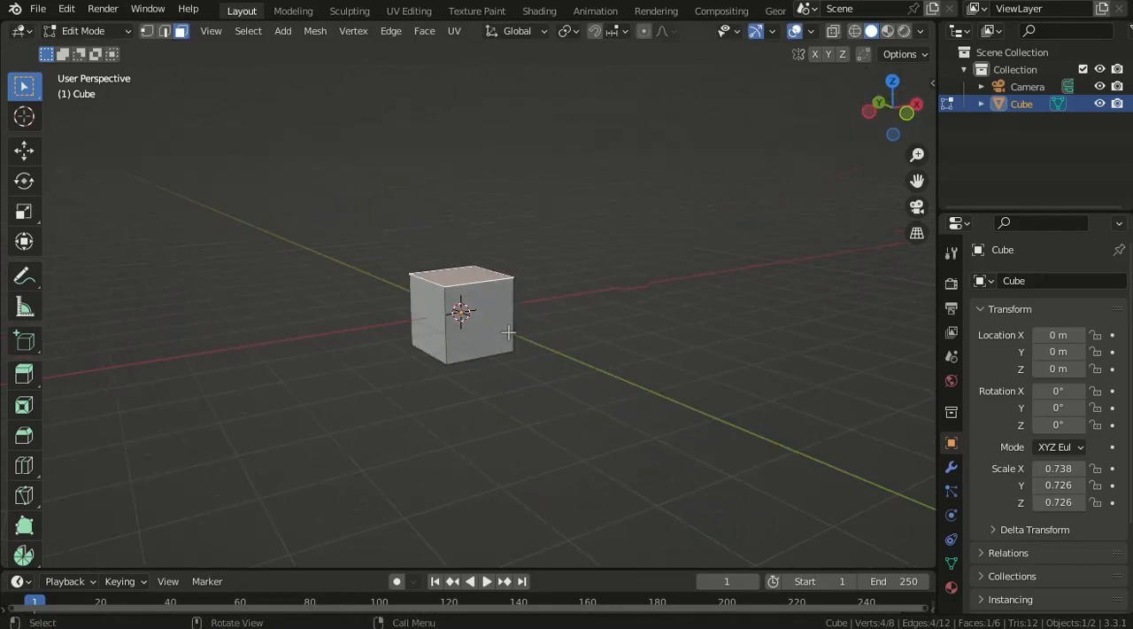
scroll(508, 332, up, 5)
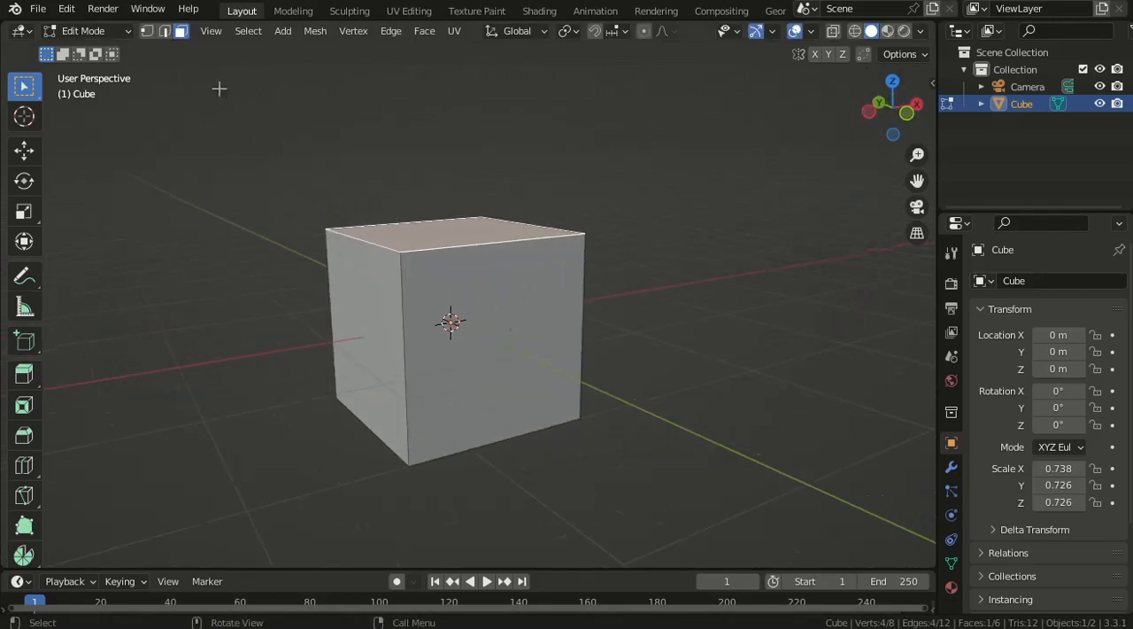
- Switch to edge selection, select only the top edge on the cube's negative Y side, and try moving it freely, cancelling the move
click(164, 32)
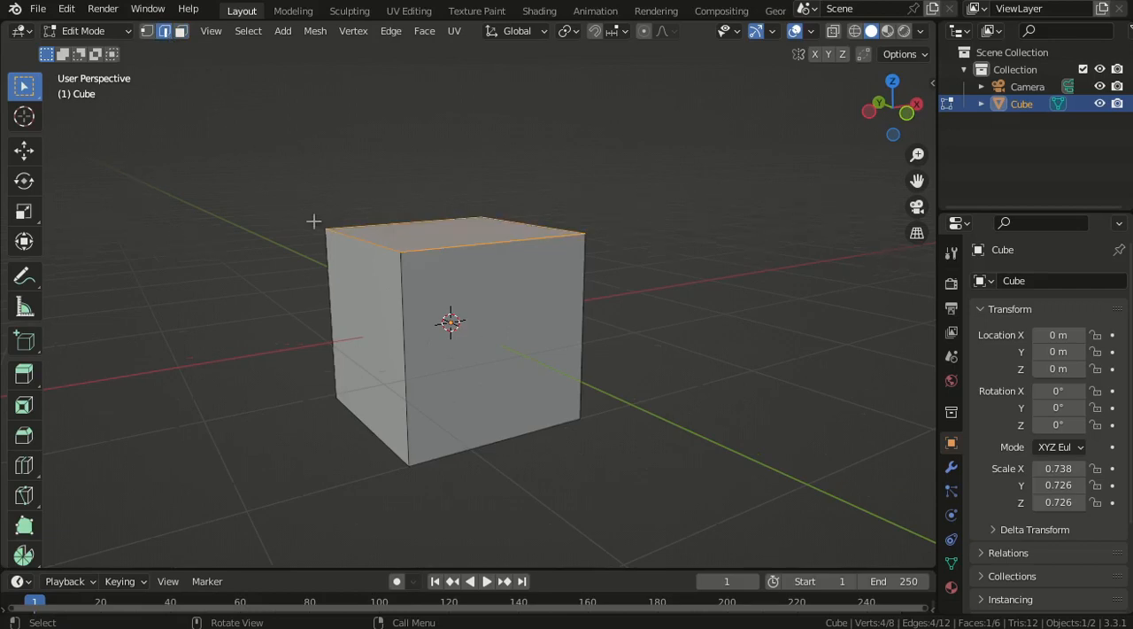
middle_drag(316, 213, 522, 231)
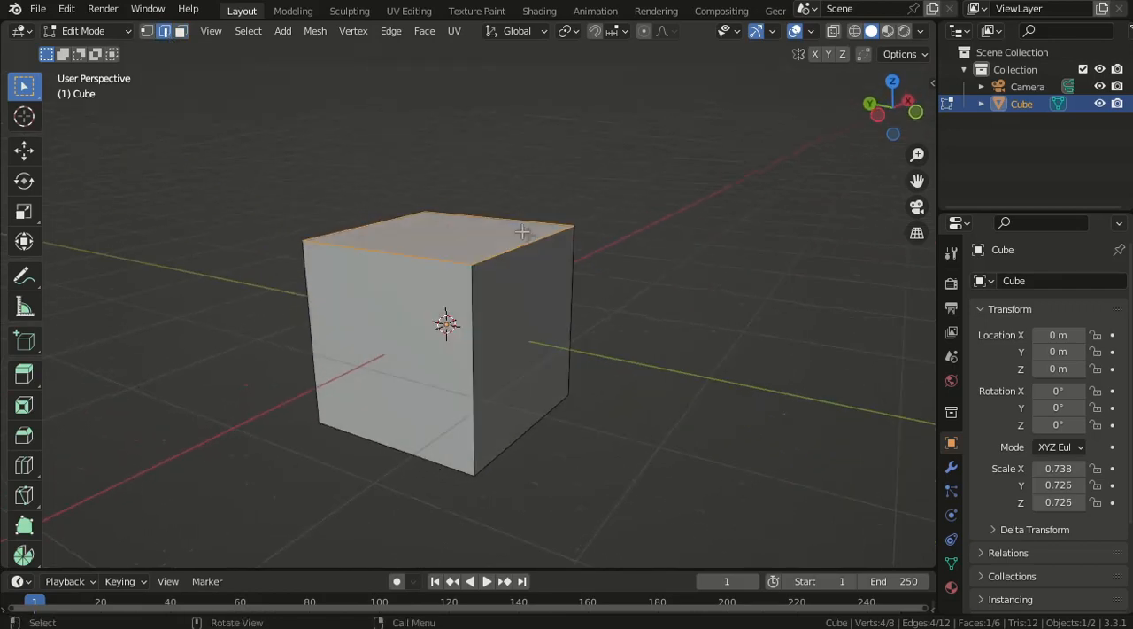
click(521, 253)
scroll(509, 261, down, 3)
middle_drag(483, 282, 511, 292)
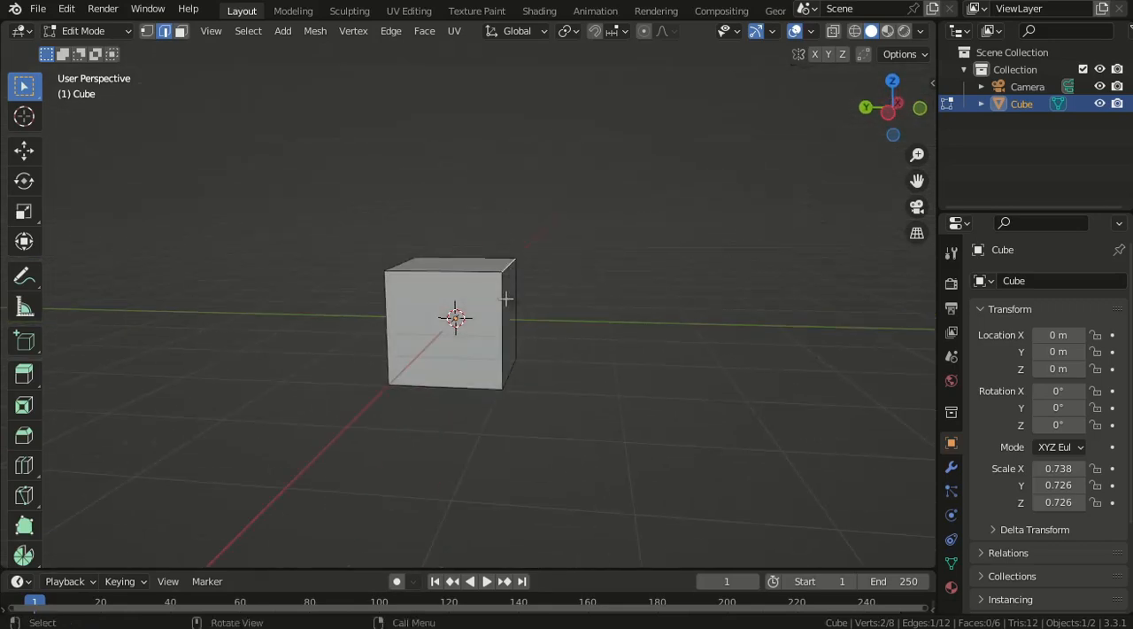
key(g)
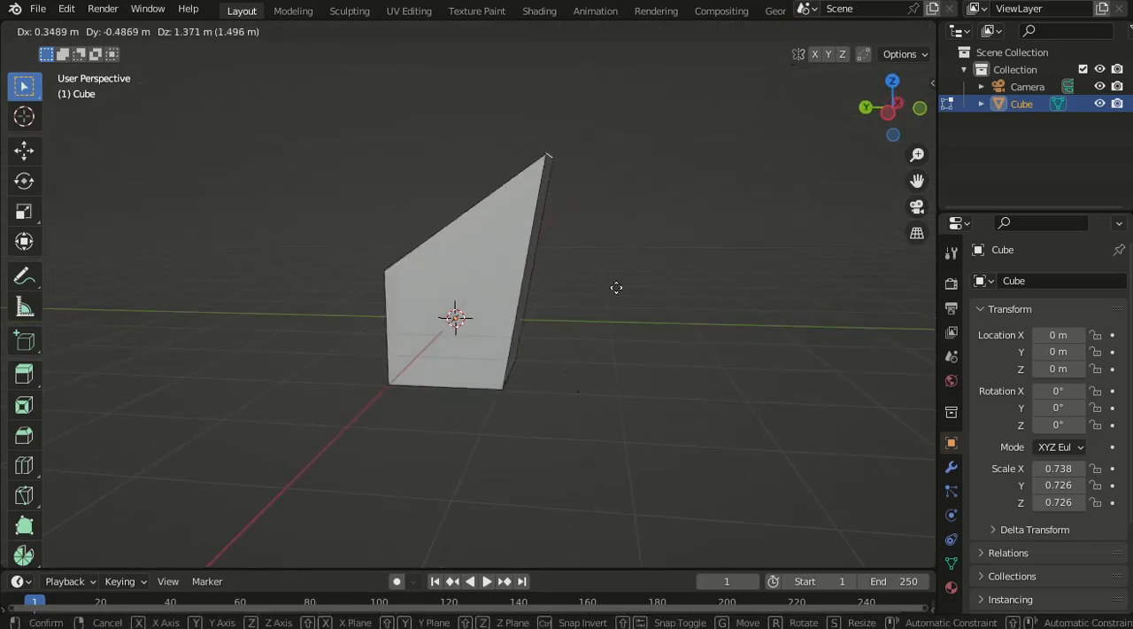
right_click(571, 393)
- Switch to vertex selection, select the cube's top corner on the negative X and Y sides, and try moving it freely, cancelling the move
middle_drag(564, 359, 237, 176)
click(147, 32)
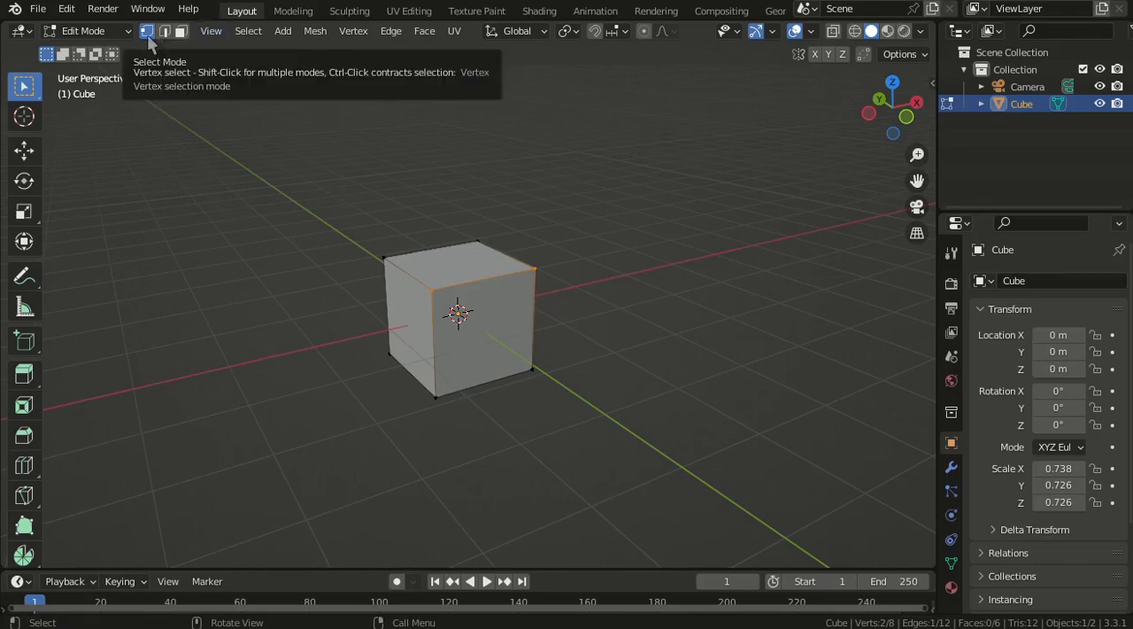
scroll(450, 319, up, 3)
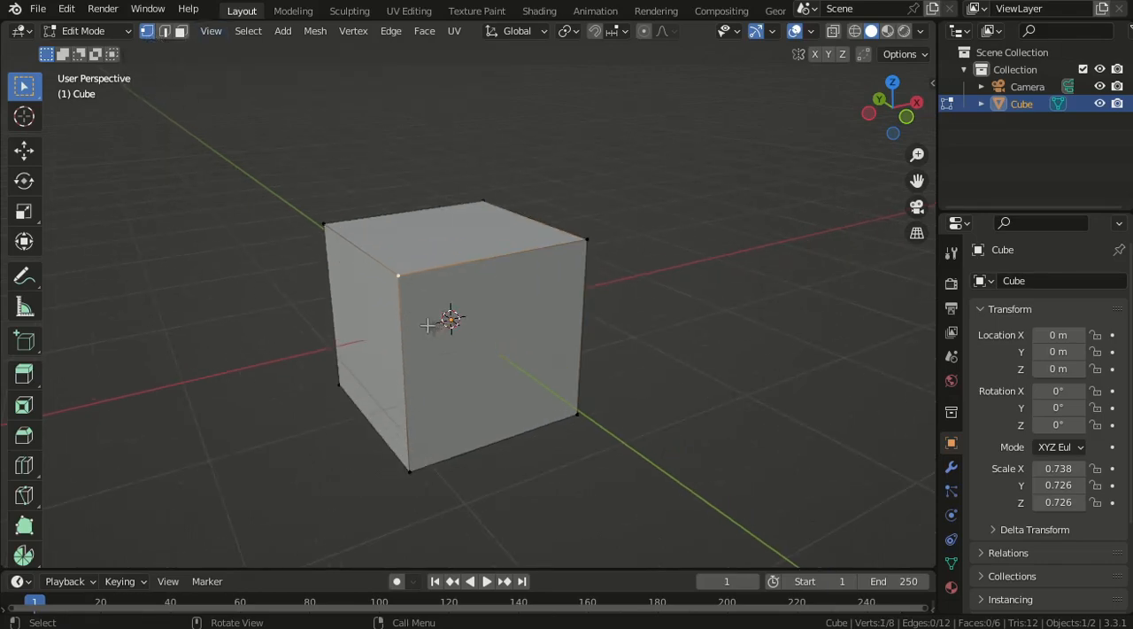
middle_drag(428, 325, 486, 321)
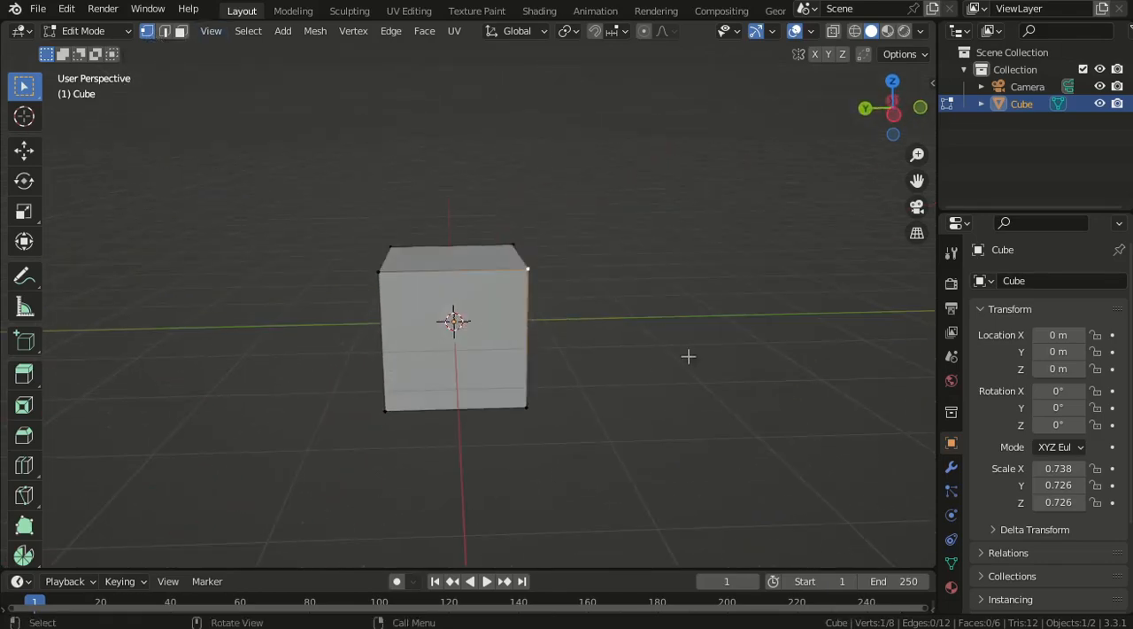
key(g)
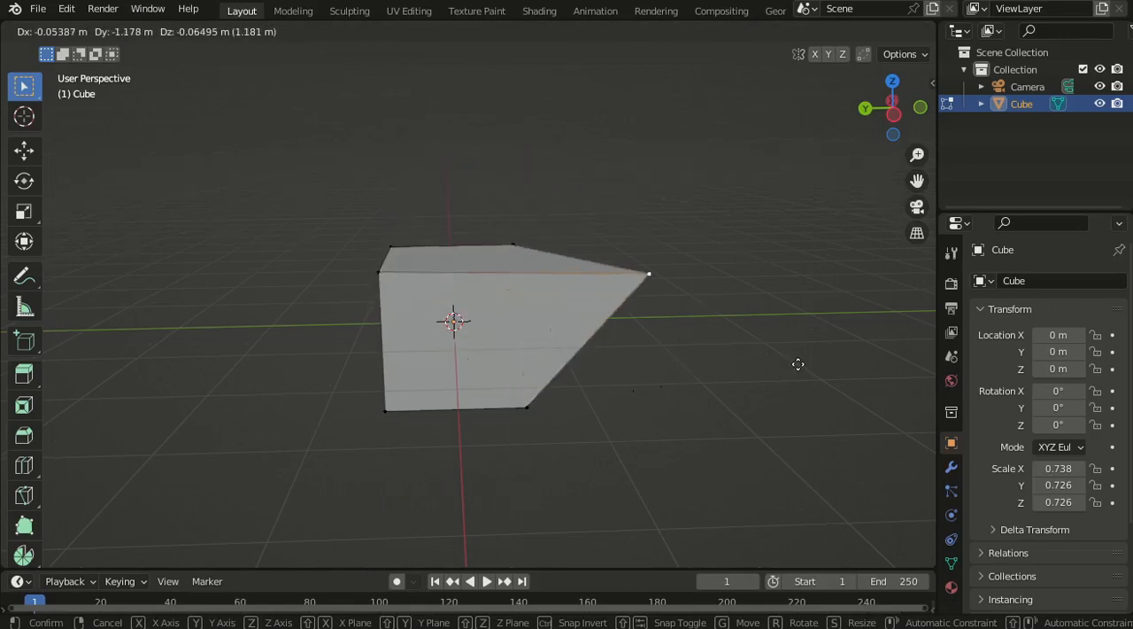
right_click(539, 355)
- Activate the Move tool, shift the selected corner vertex slightly along the X axis with the gizmo, and undo the move
middle_drag(599, 355, 425, 318)
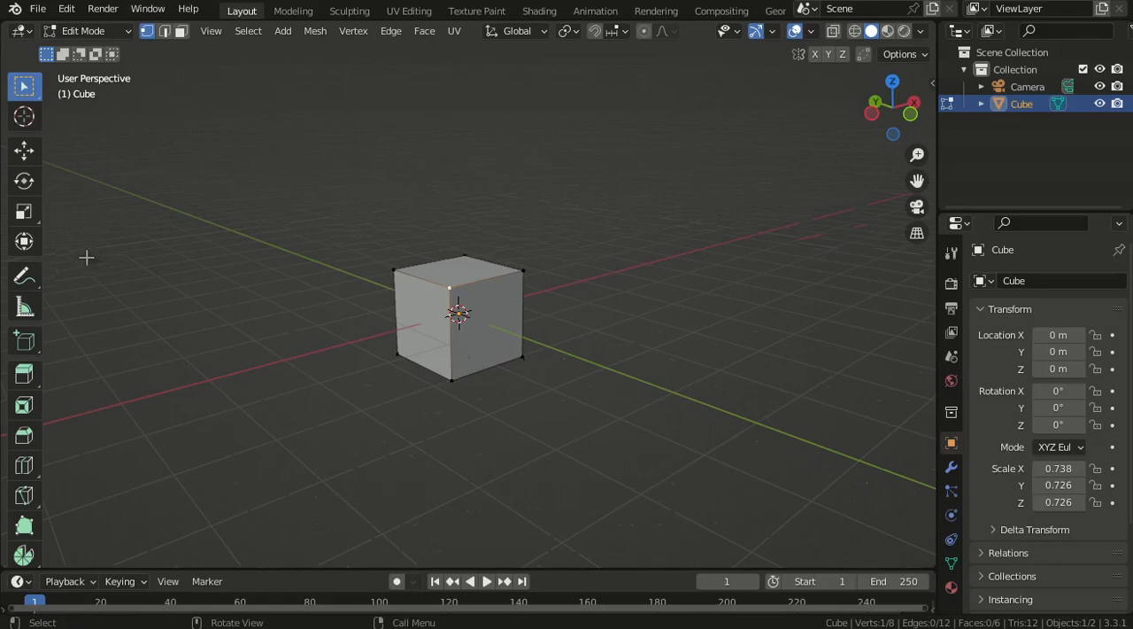
click(24, 151)
scroll(104, 250, up, 3)
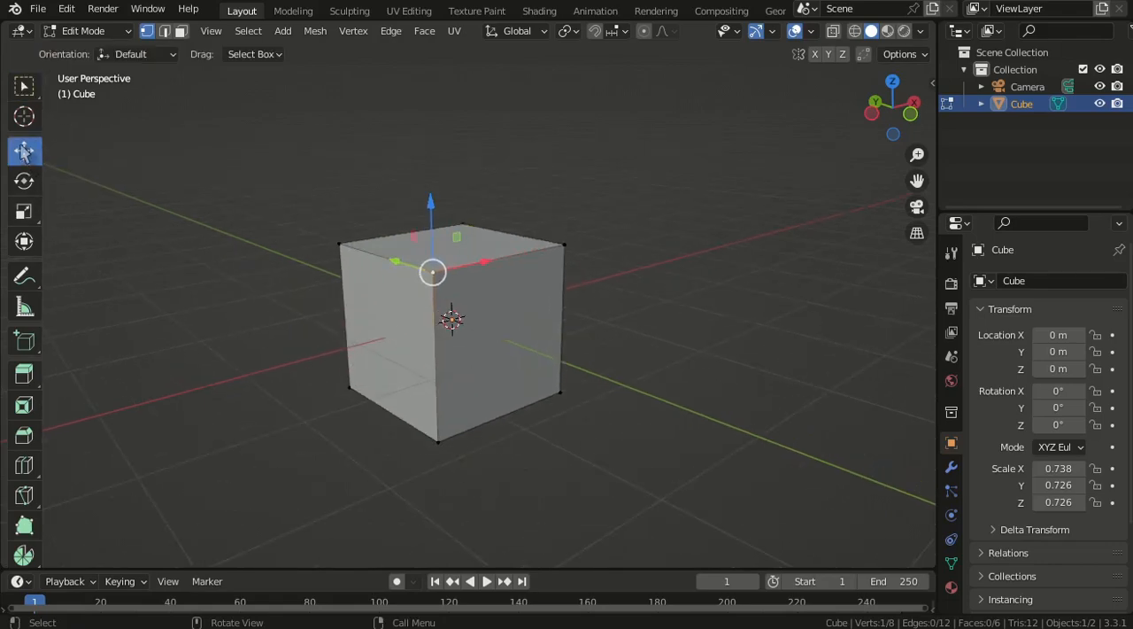
middle_drag(496, 329, 437, 294)
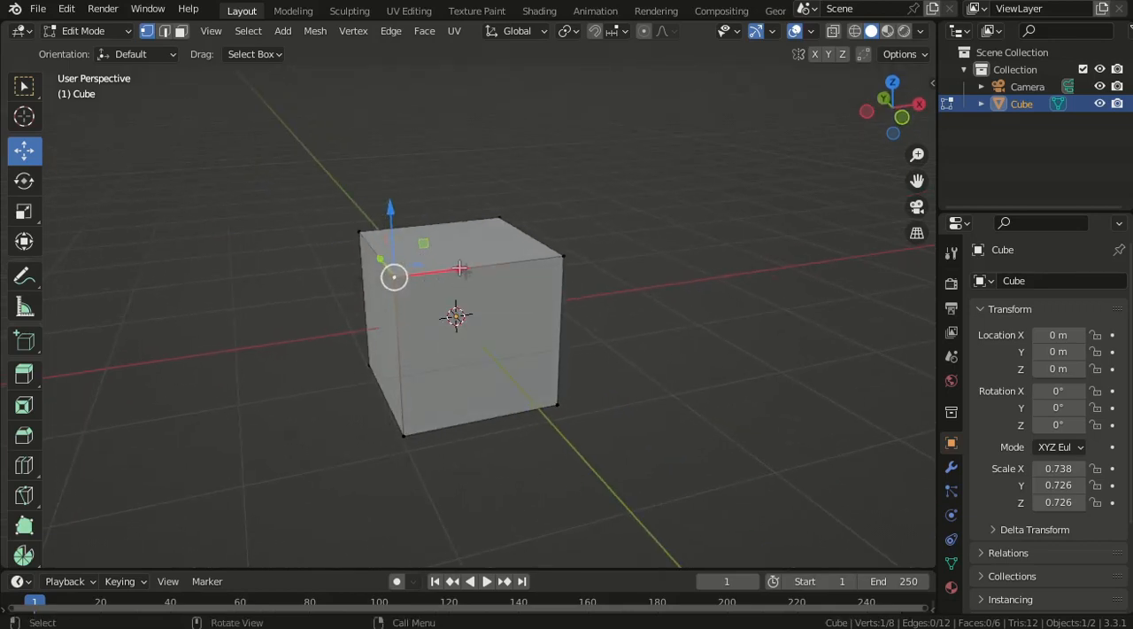
mouse_move(460, 267)
mouse_down()
mouse_move(390, 275)
mouse_move(495, 262)
mouse_move(366, 282)
mouse_move(497, 266)
mouse_move(464, 274)
mouse_up()
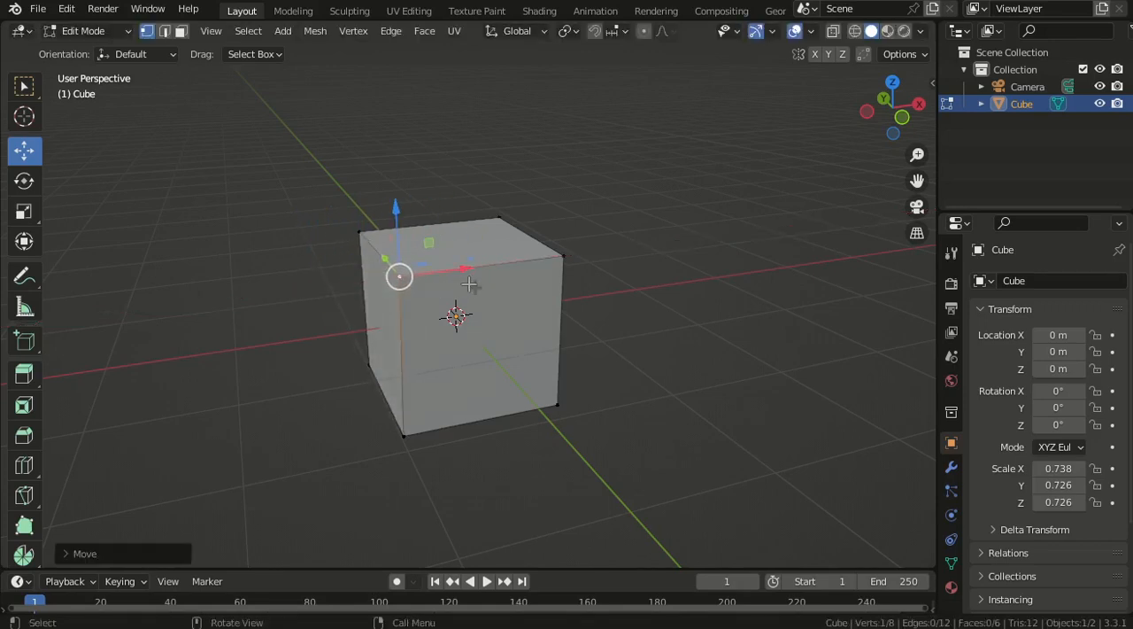
key(ctrl)
key(ctrl+z)
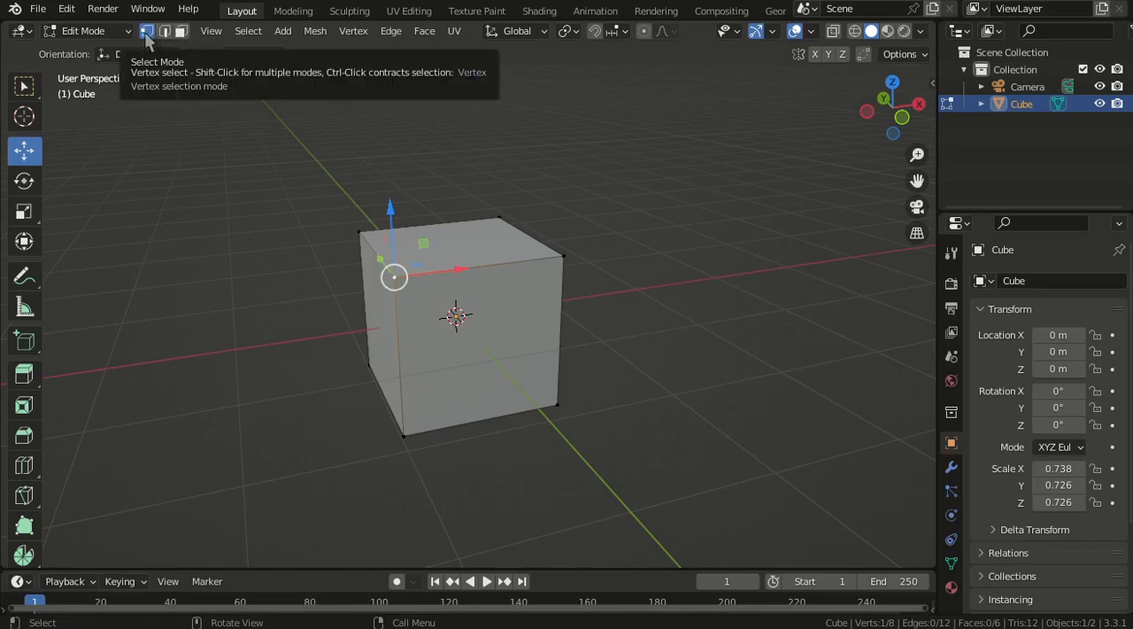
- Try scaling the single selected corner vertex of the cube
scroll(307, 269, up, 2)
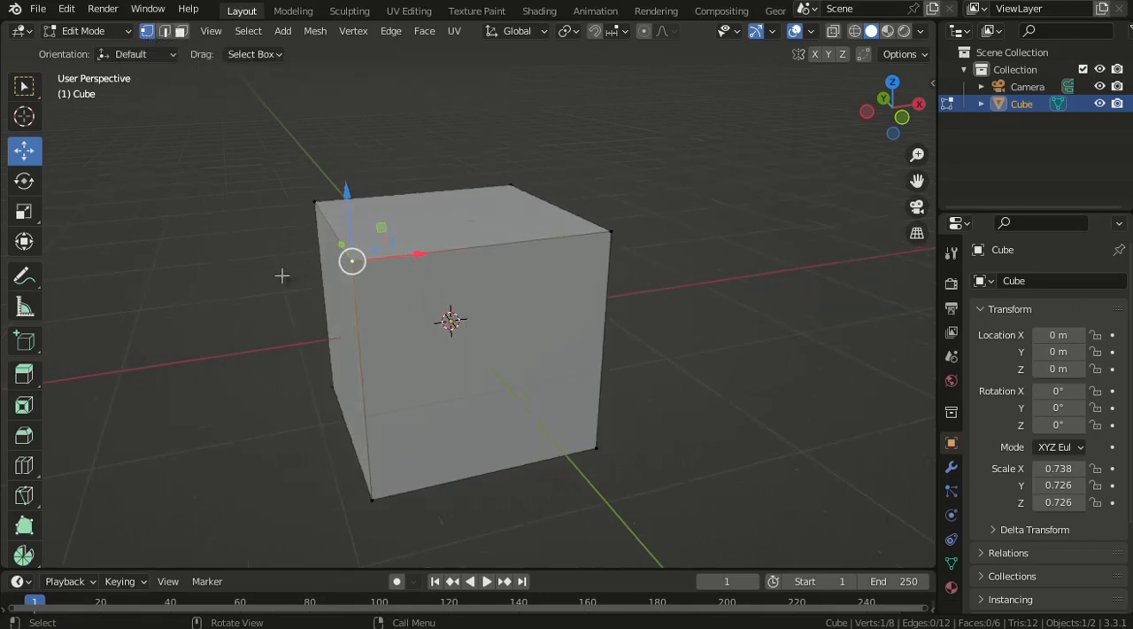
middle_drag(266, 291, 369, 295)
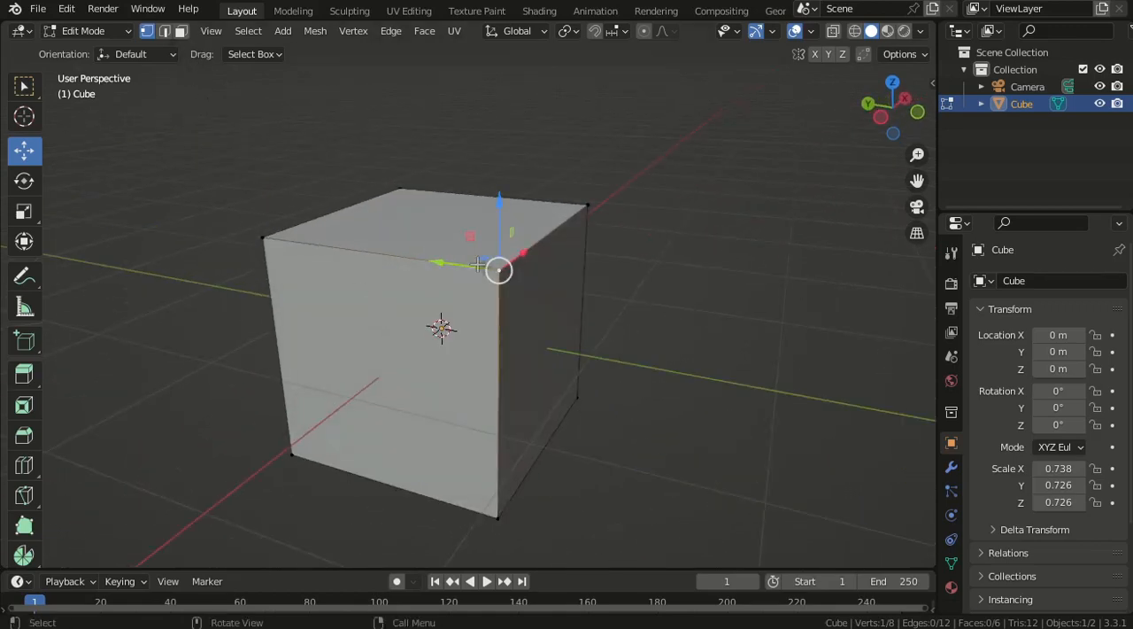
scroll(478, 264, down, 2)
middle_drag(541, 323, 553, 288)
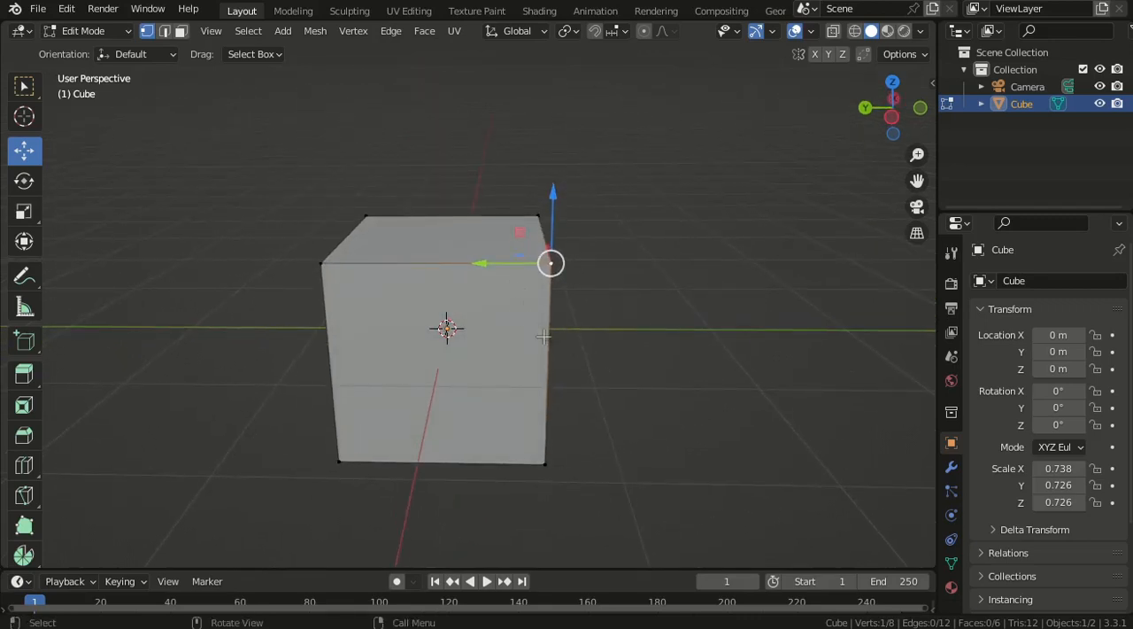
key(s)
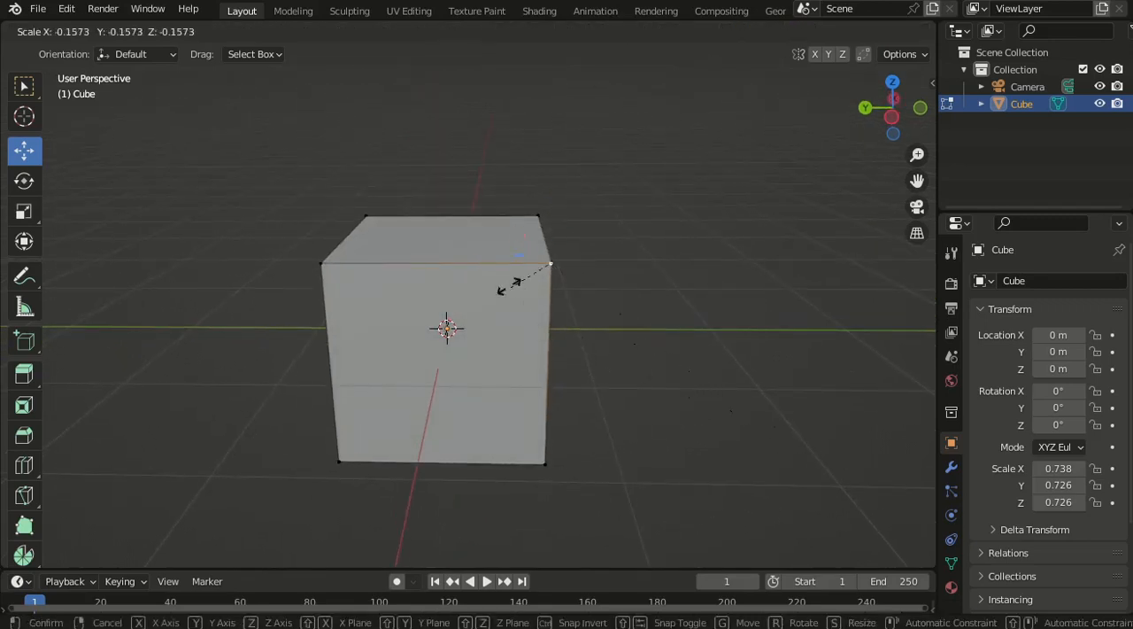
click(694, 231)
scroll(711, 330, down, 1)
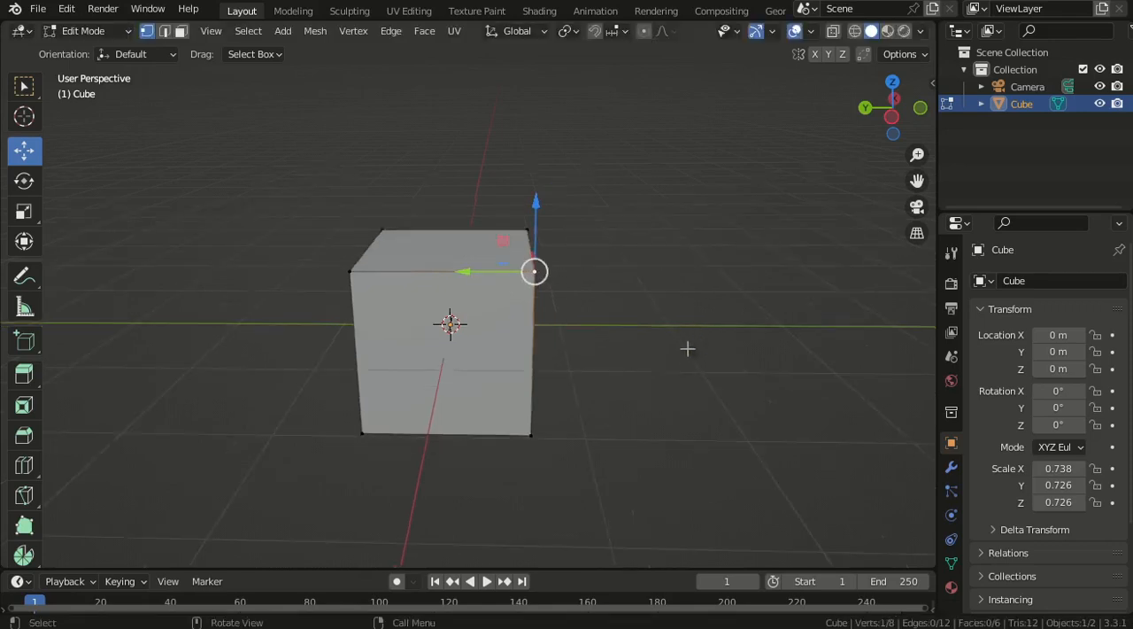
- Add the other end vertex of the top edge along X to the selection and try scaling both vertices closer together
middle_drag(607, 362, 513, 382)
scroll(508, 380, up, 2)
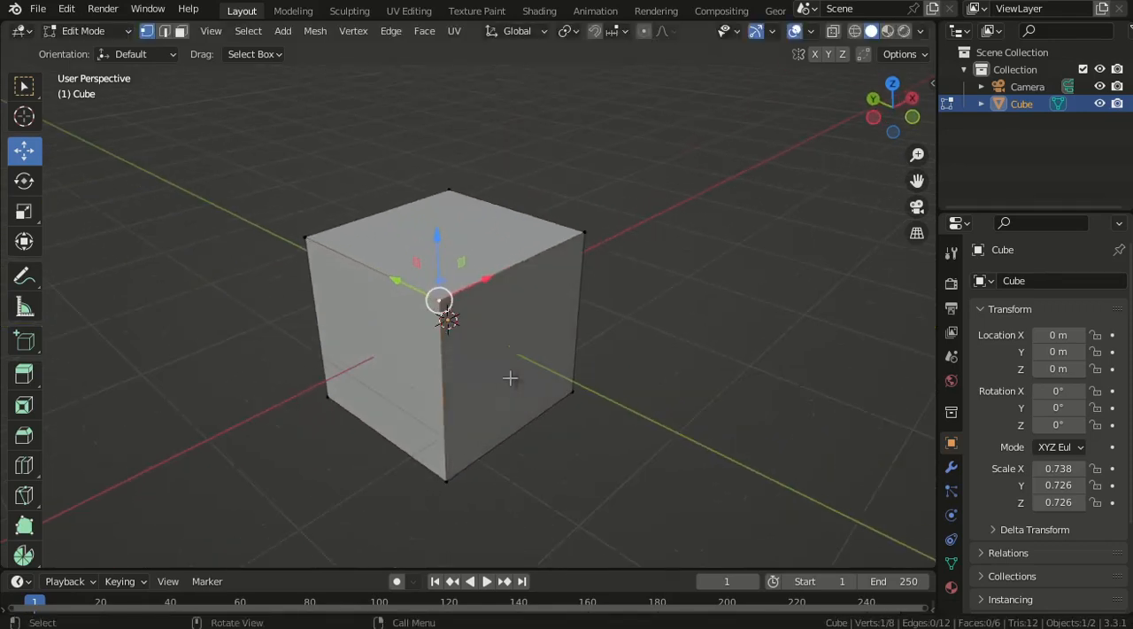
shift+click(587, 240)
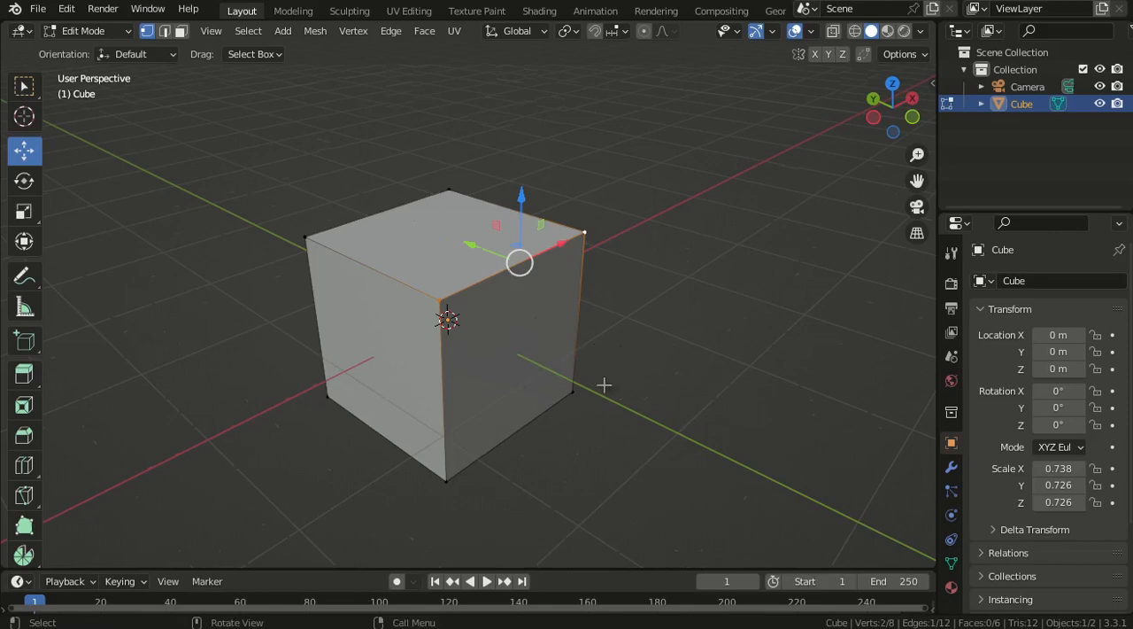
shift+middle_drag(584, 382, 529, 331)
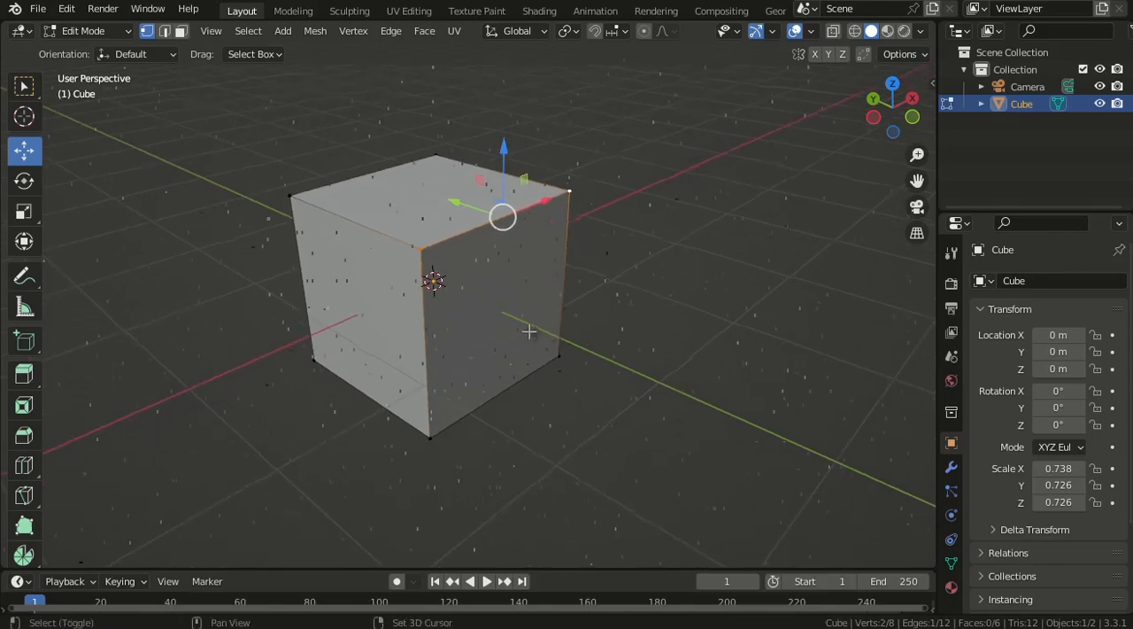
shift+middle_drag(501, 285, 522, 315)
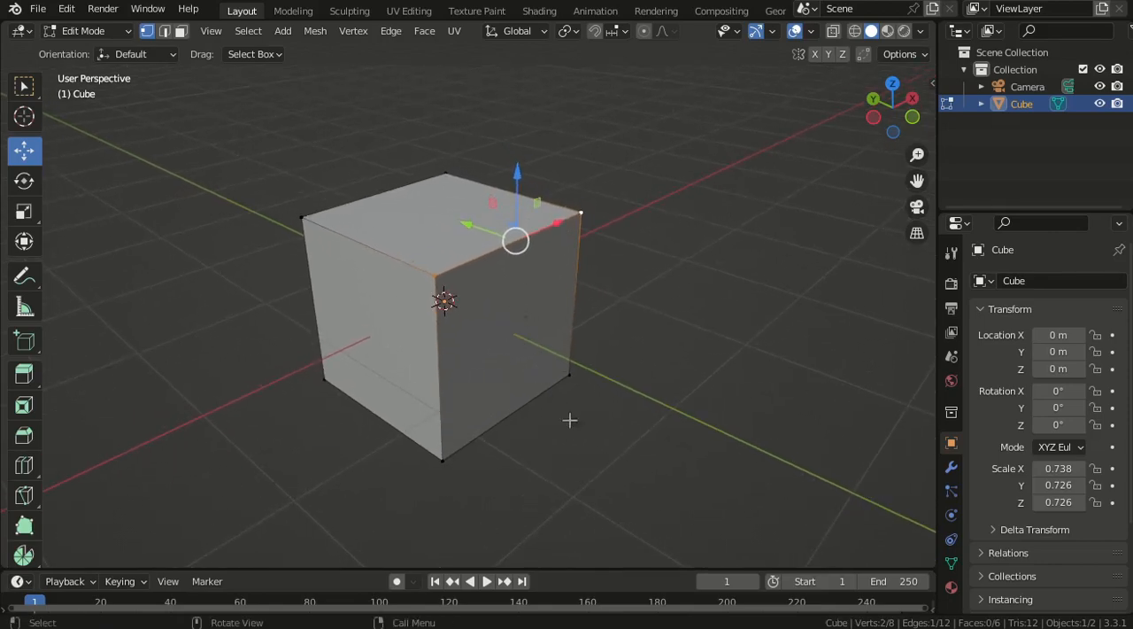
key(s)
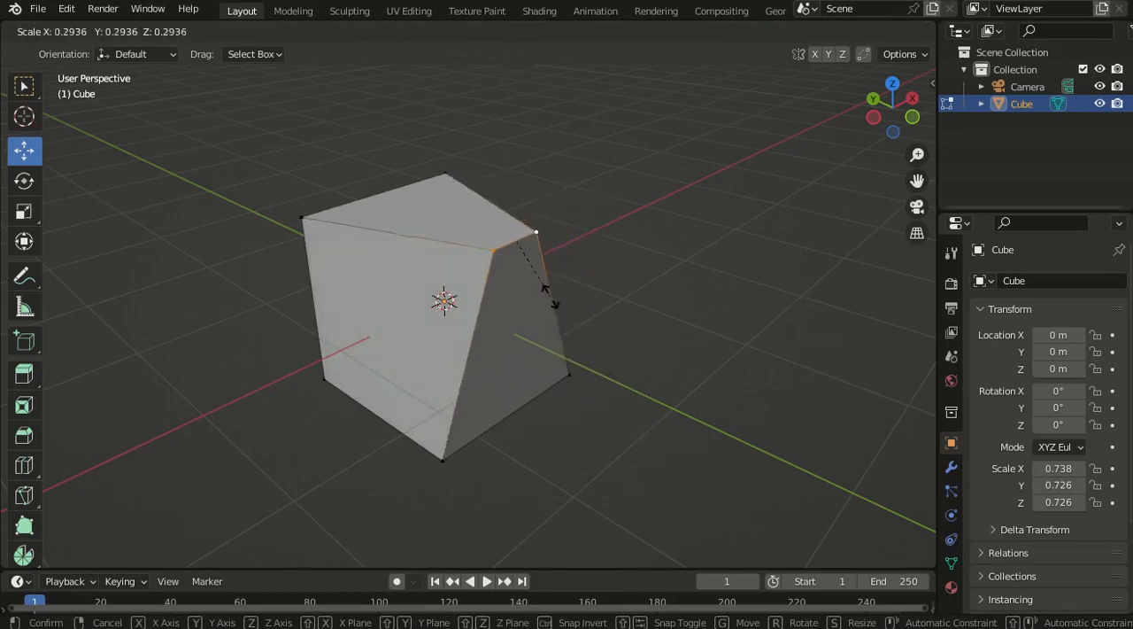
click(619, 417)
- Switch to edge selection and try scaling down the selected top edge, cancelling the scale
middle_drag(620, 416, 519, 313)
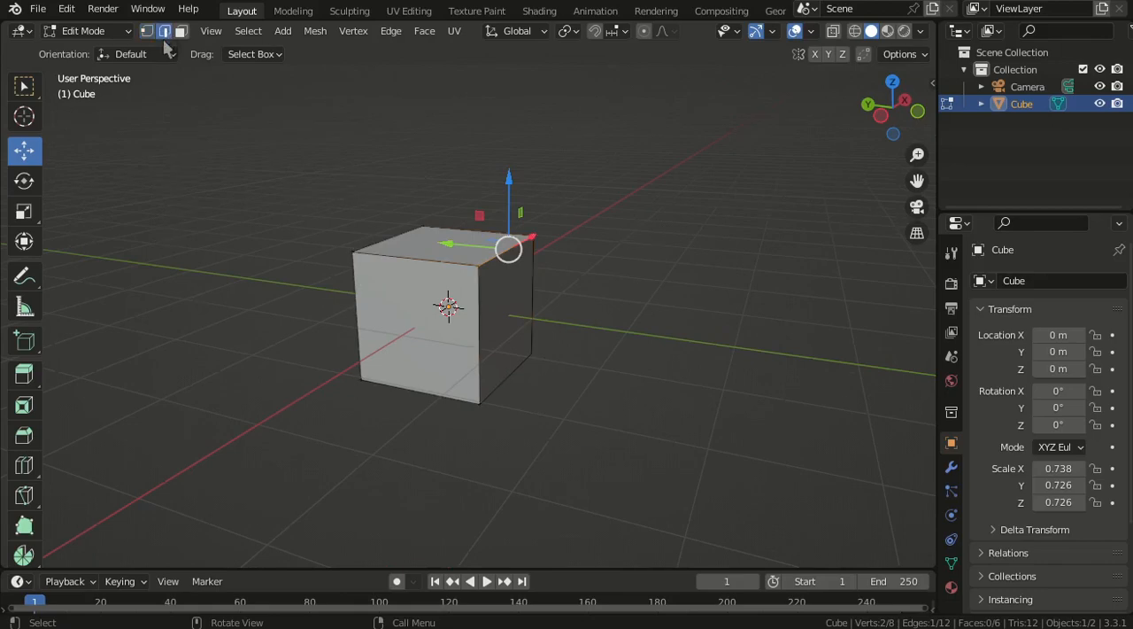
scroll(531, 317, up, 3)
middle_drag(531, 316, 509, 246)
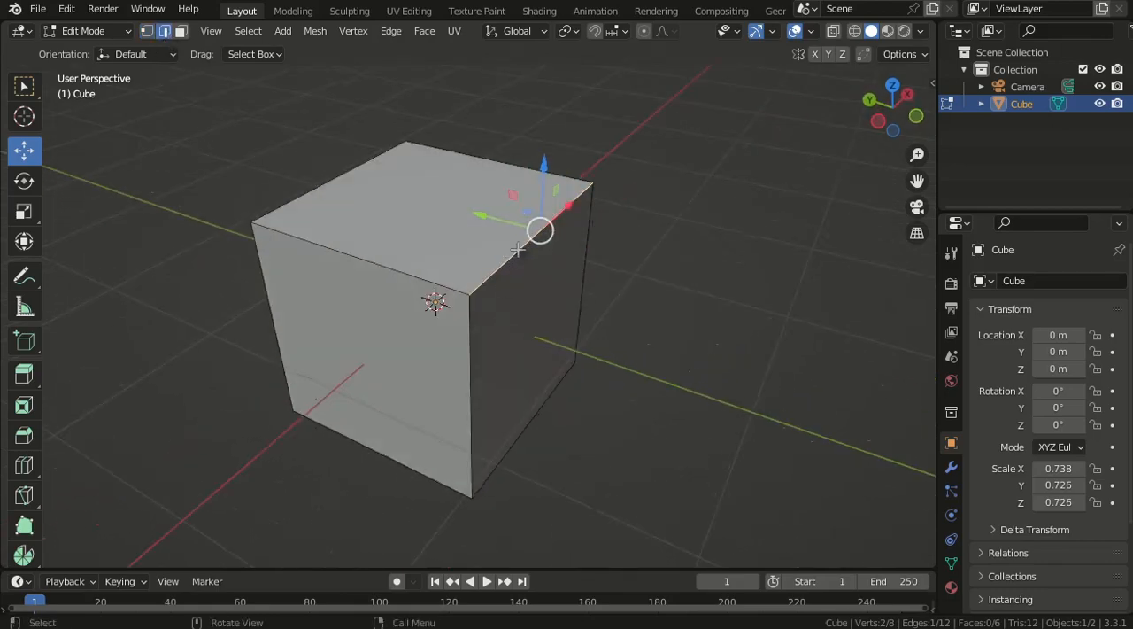
scroll(540, 298, down, 2)
key(s)
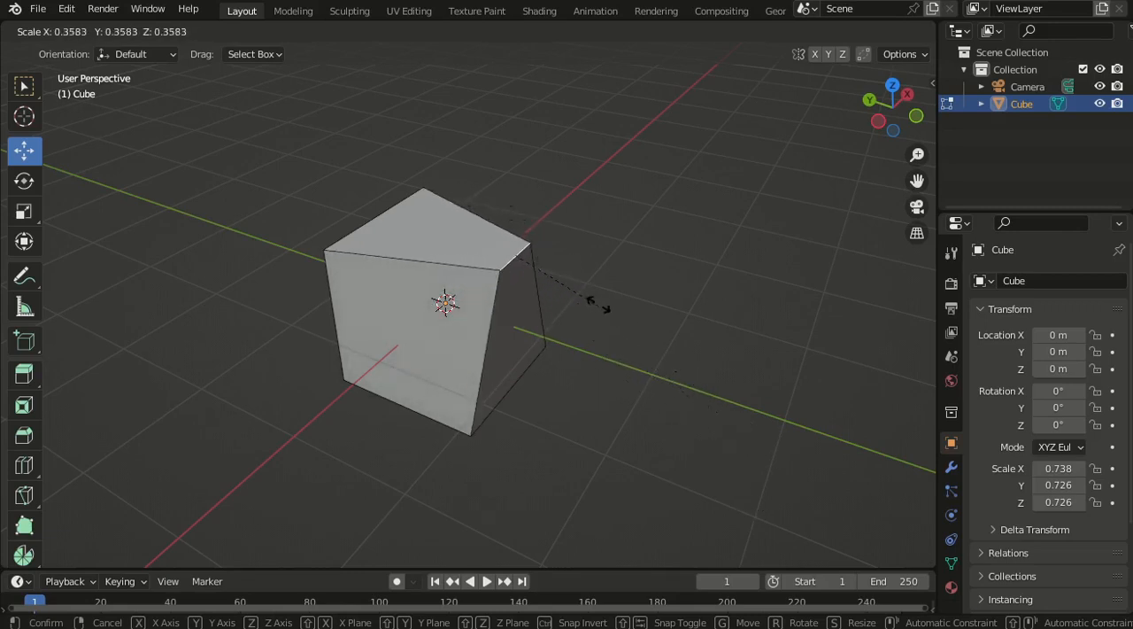
right_click(625, 357)
- Extend the selection to three edges of the cube's top face, leaving out the one on the negative X side
mouse_move(551, 327)
middle_down()
mouse_move(512, 322)
mouse_move(529, 331)
middle_up()
middle_drag(482, 215, 513, 274)
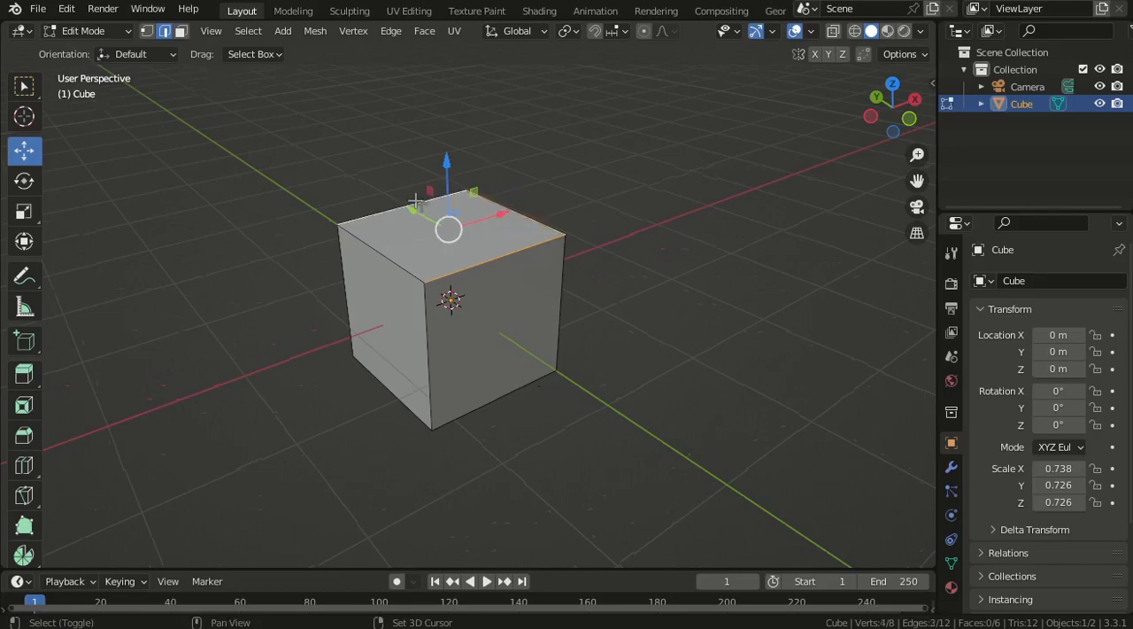
middle_drag(540, 321, 496, 303)
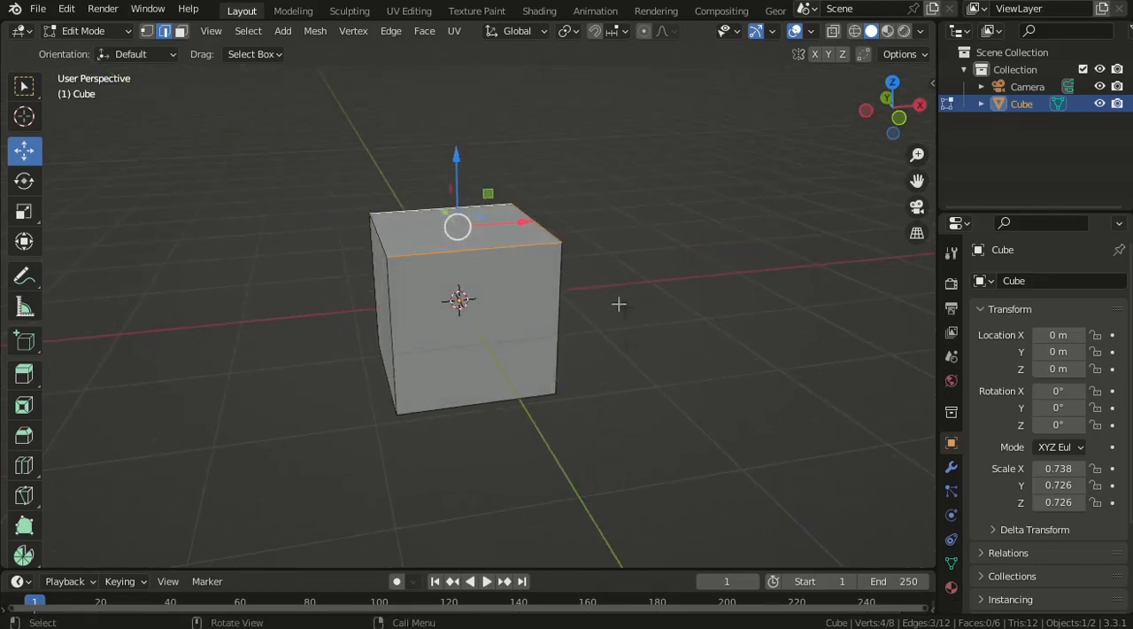
- Try scaling down the three selected edges of the cube's top face
middle_drag(578, 284, 553, 319)
key(s)
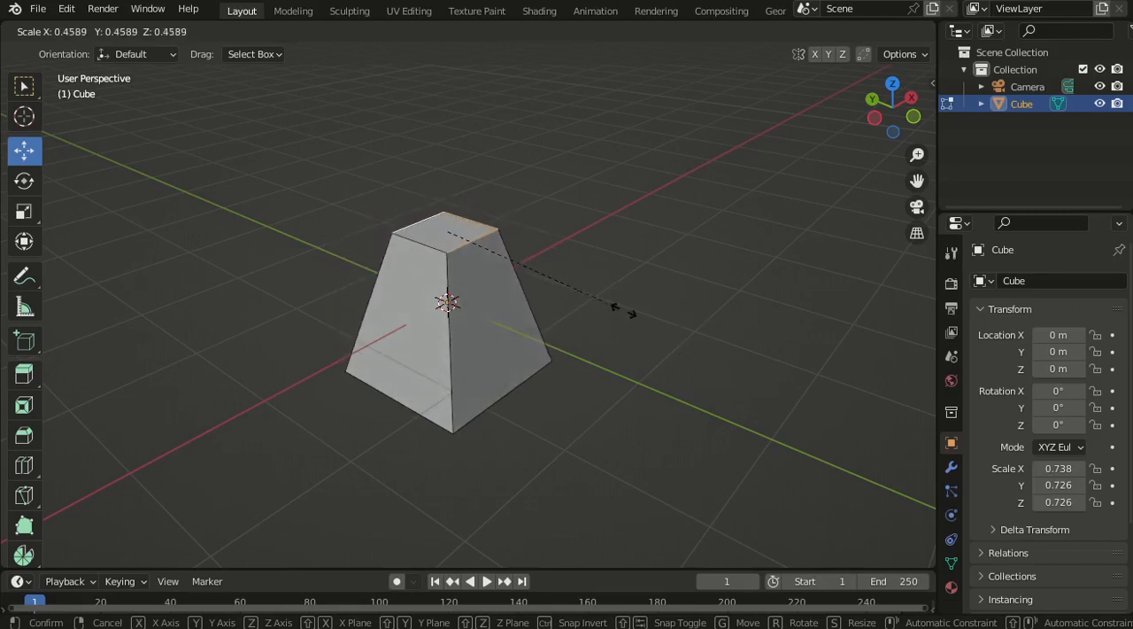
key(Escape)
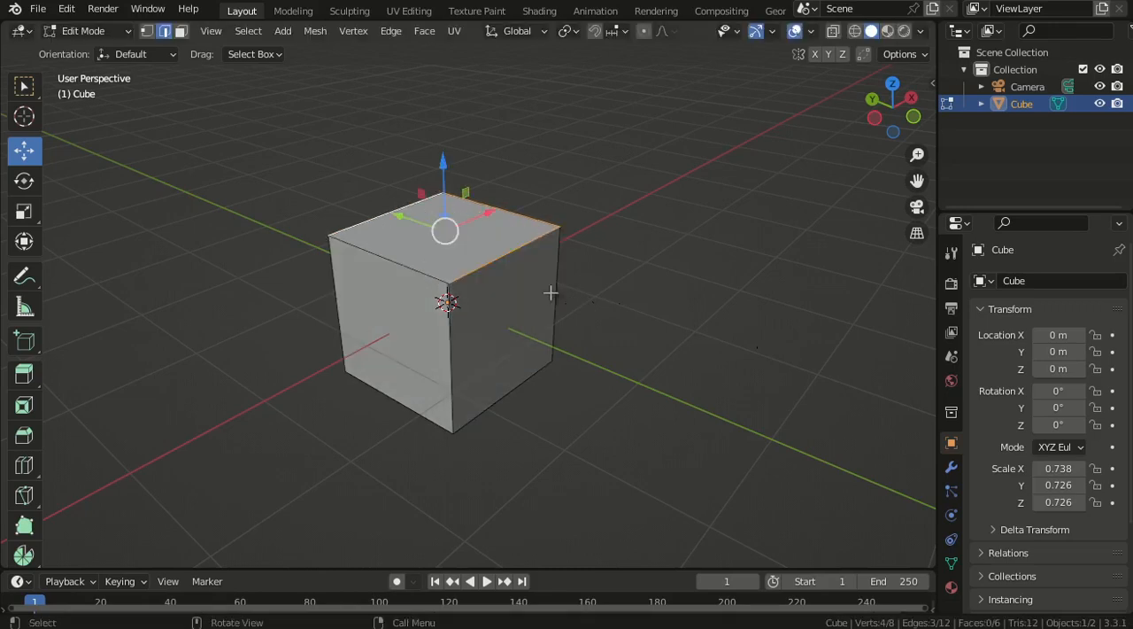
- Switch to face selection, select the cube's top face and try scaling it up, cancelling the scale
scroll(528, 280, up, 2)
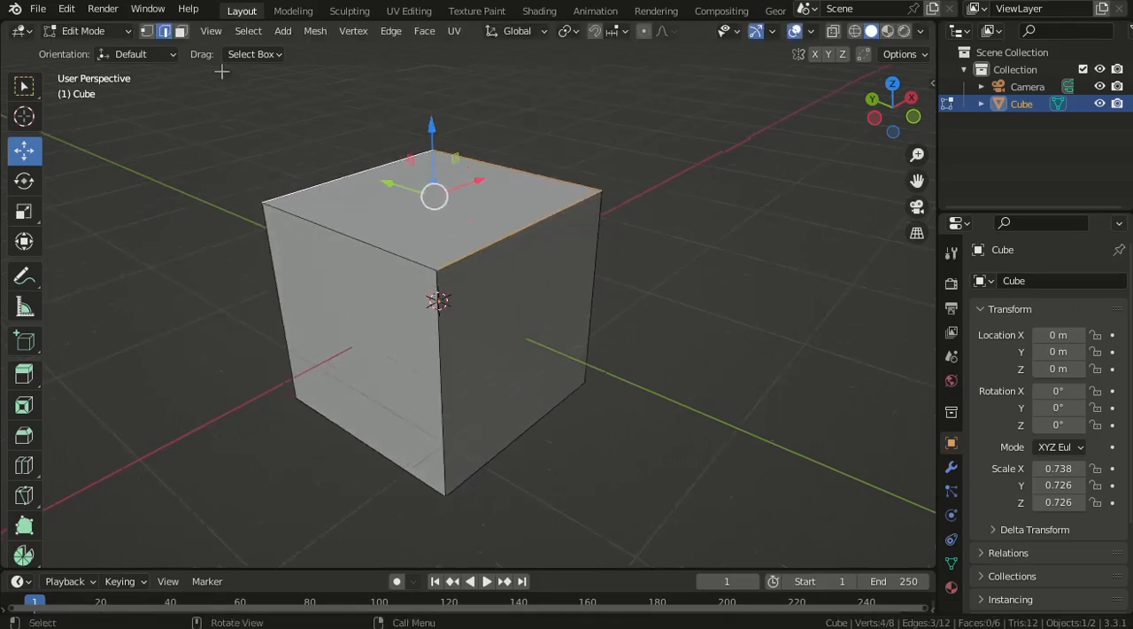
click(180, 31)
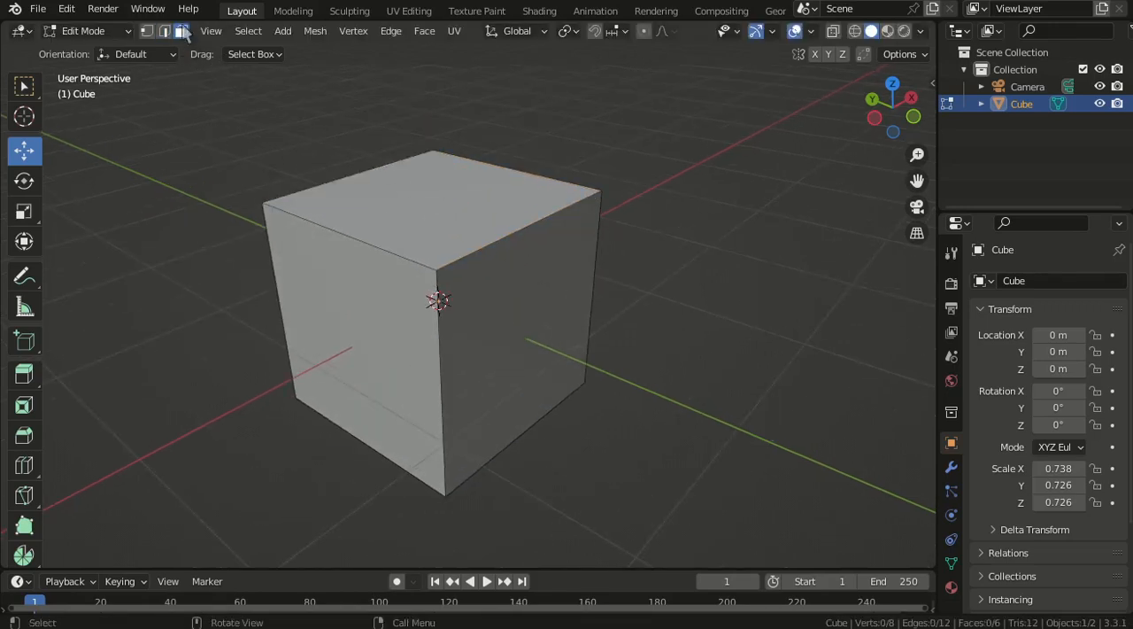
scroll(522, 243, down, 3)
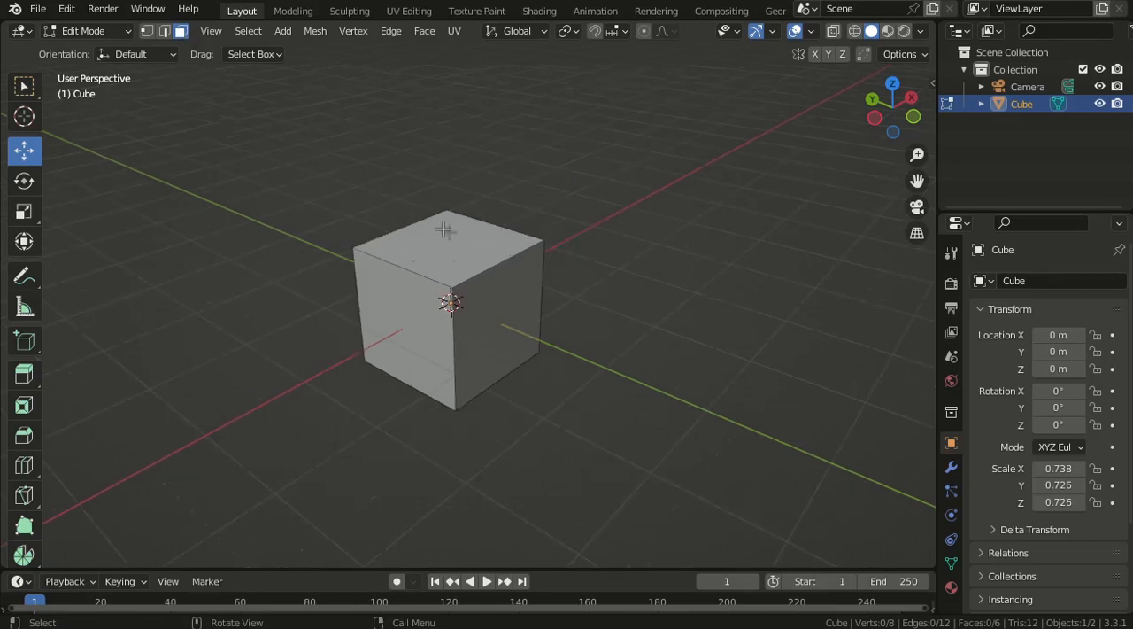
click(448, 230)
scroll(607, 342, down, 3)
scroll(607, 341, up, 5)
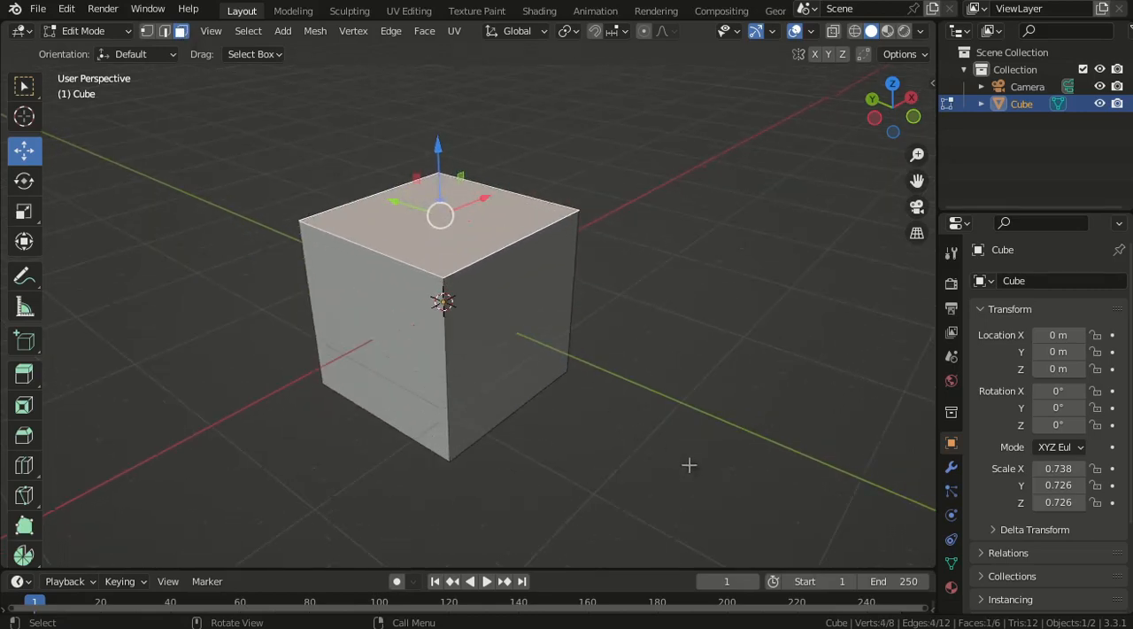
key(s)
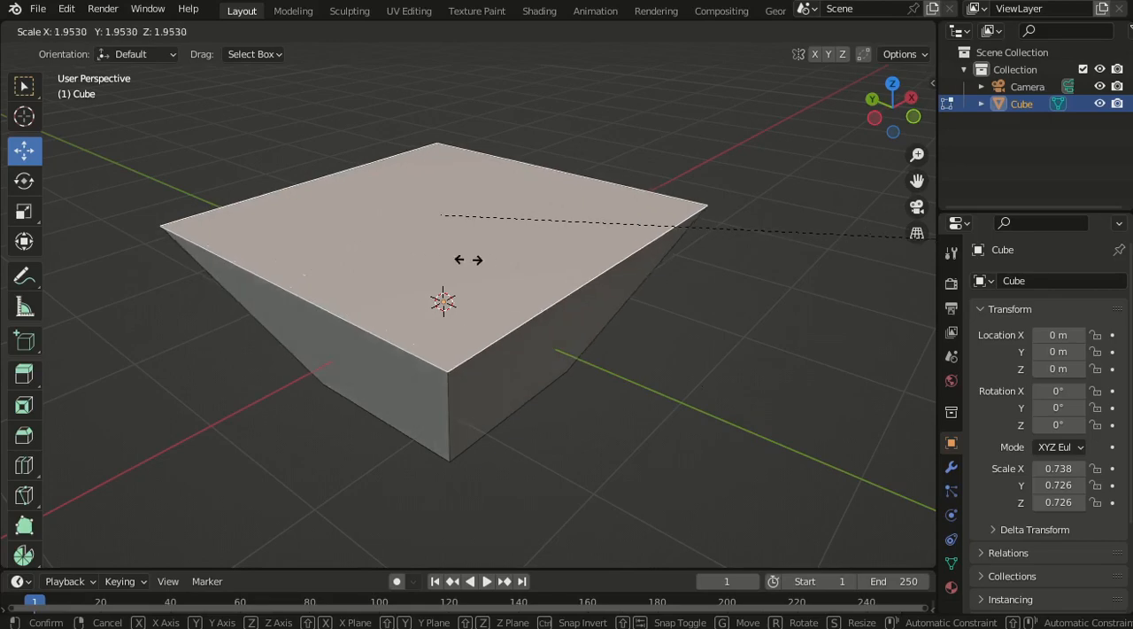
right_click(603, 220)
- Delete the cube's selected top face using the Faces option
scroll(668, 315, up, 1)
middle_drag(669, 314, 599, 319)
scroll(533, 317, down, 4)
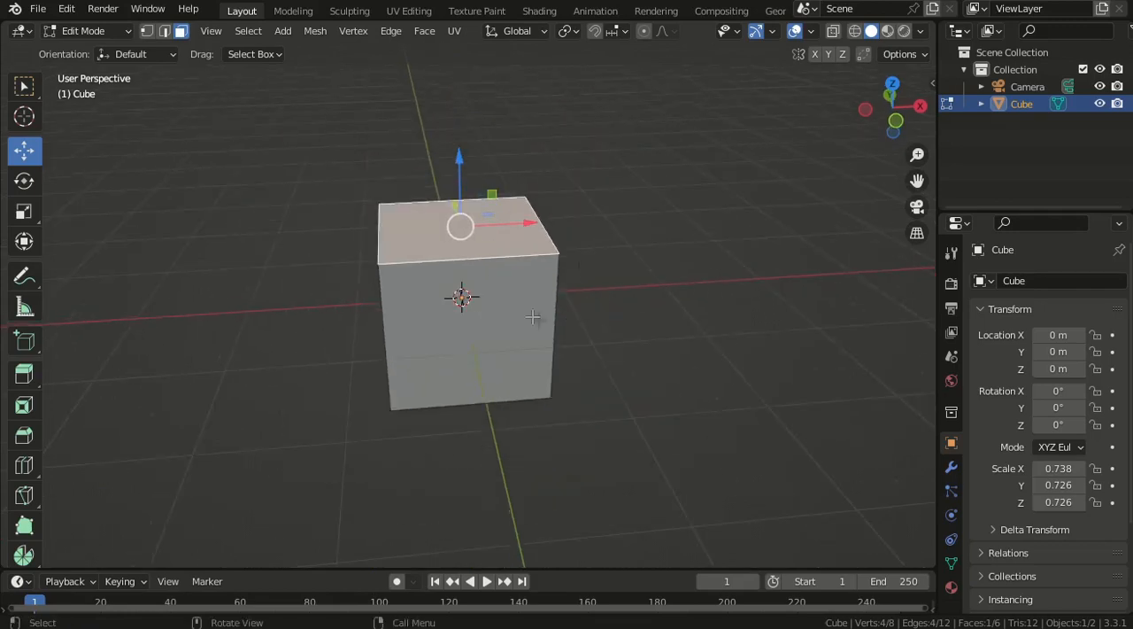
middle_drag(558, 300, 510, 299)
key(x)
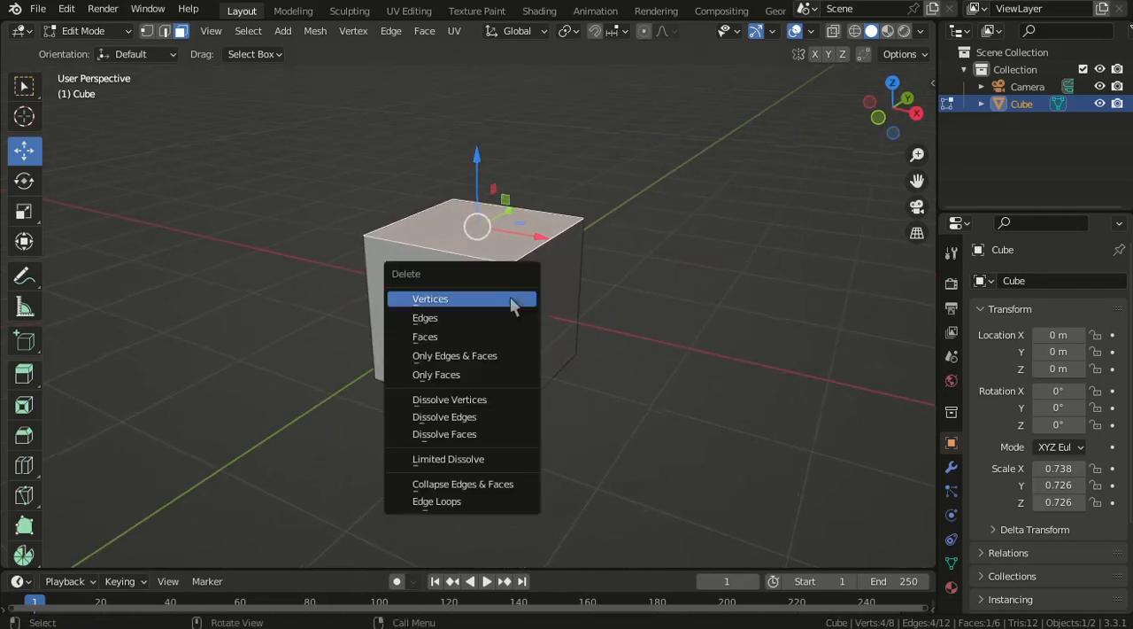
click(462, 338)
- Select the cube's bottom face and delete it as a face, leaving only the side walls
middle_drag(476, 298, 570, 205)
click(560, 311)
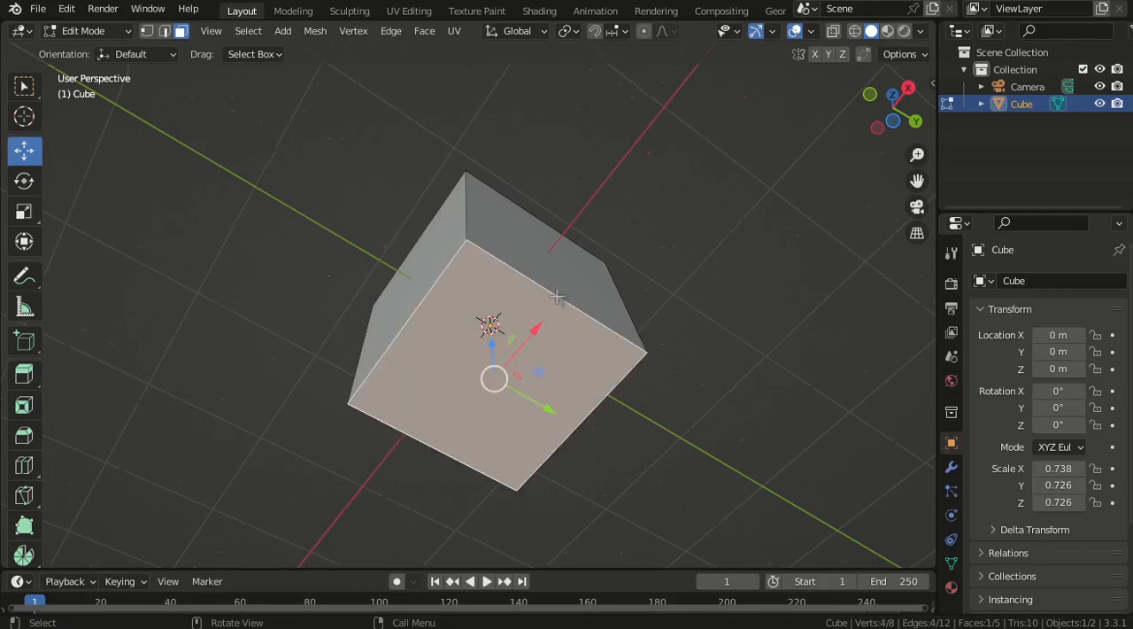
middle_drag(559, 299, 597, 354)
scroll(597, 352, up, 4)
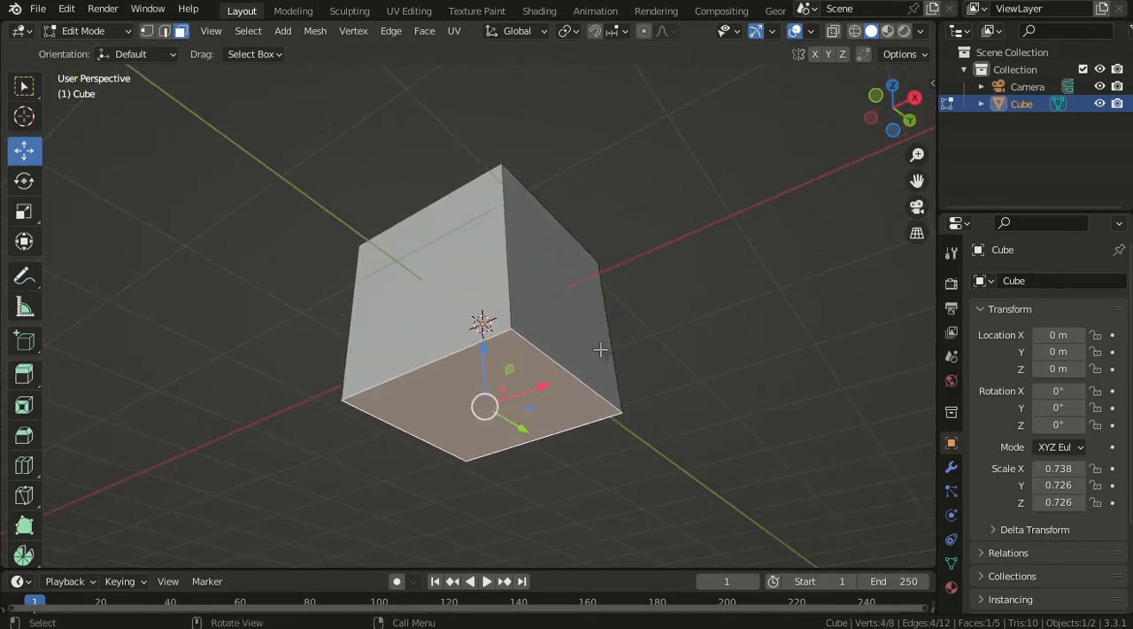
key(x)
click(582, 351)
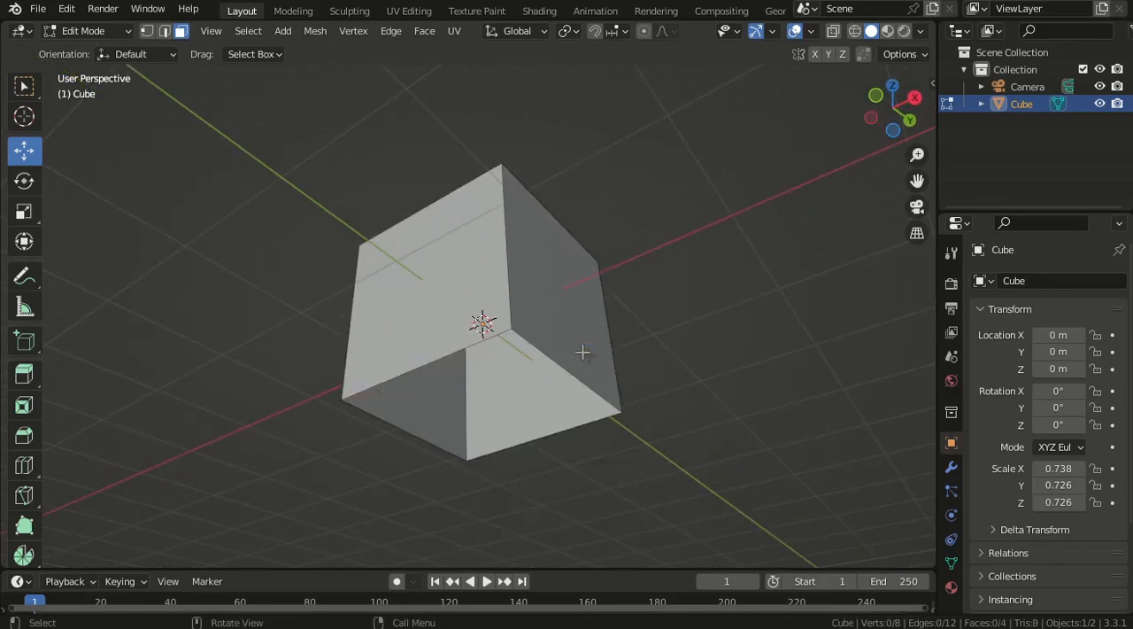
- In edge selection, select the two opposite top edges parallel to X and fill a new top face between them
scroll(577, 322, down, 4)
middle_drag(577, 323, 723, 295)
scroll(584, 275, up, 2)
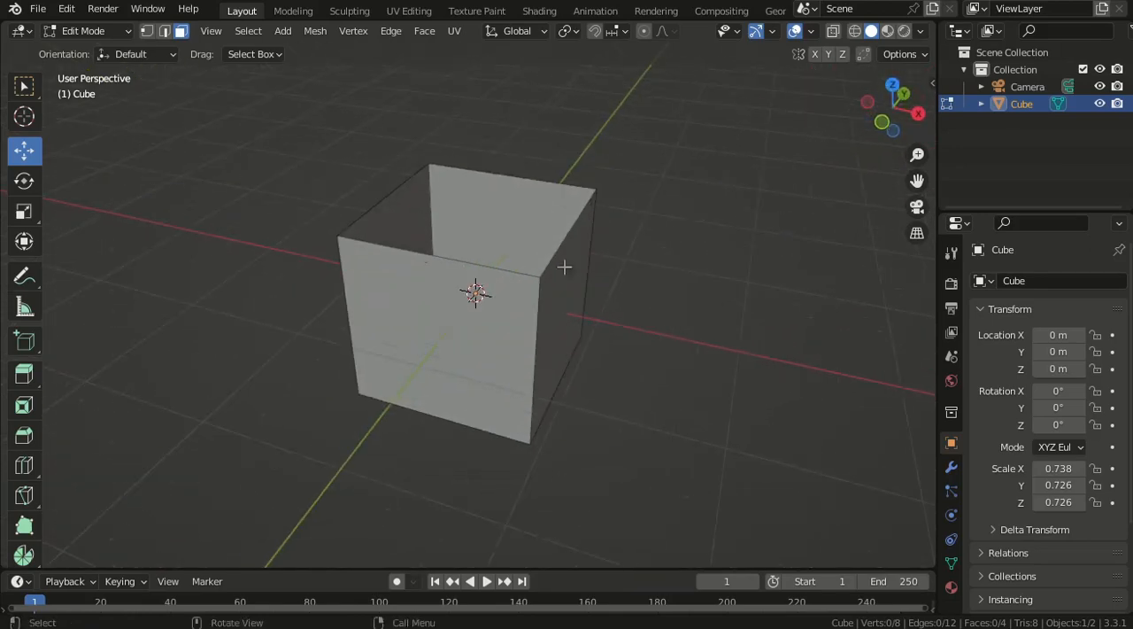
click(168, 35)
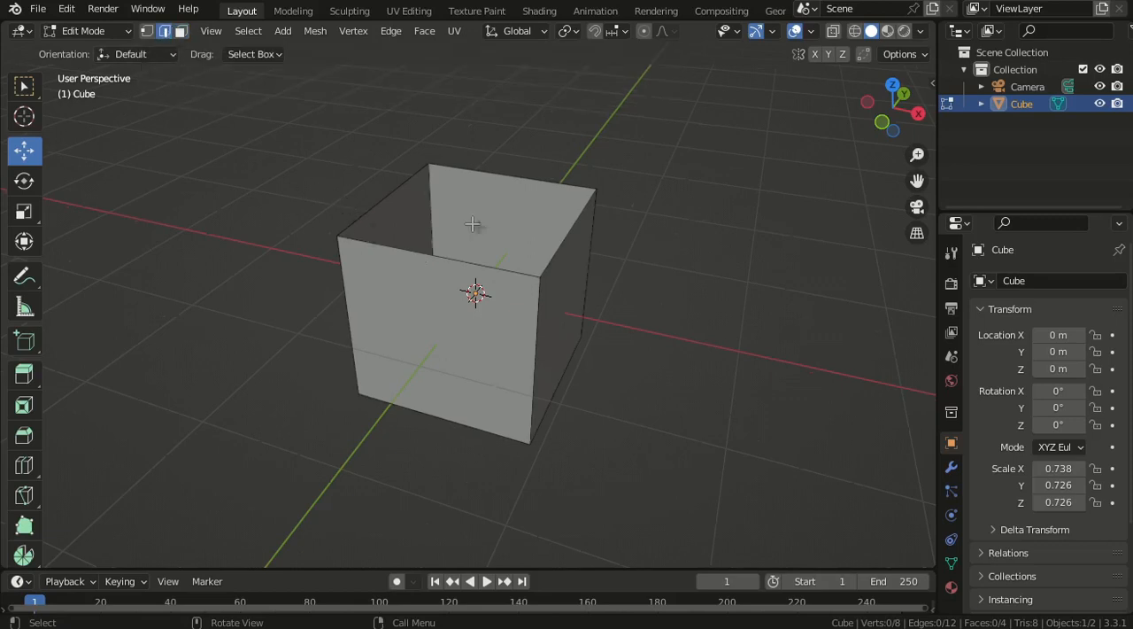
click(492, 180)
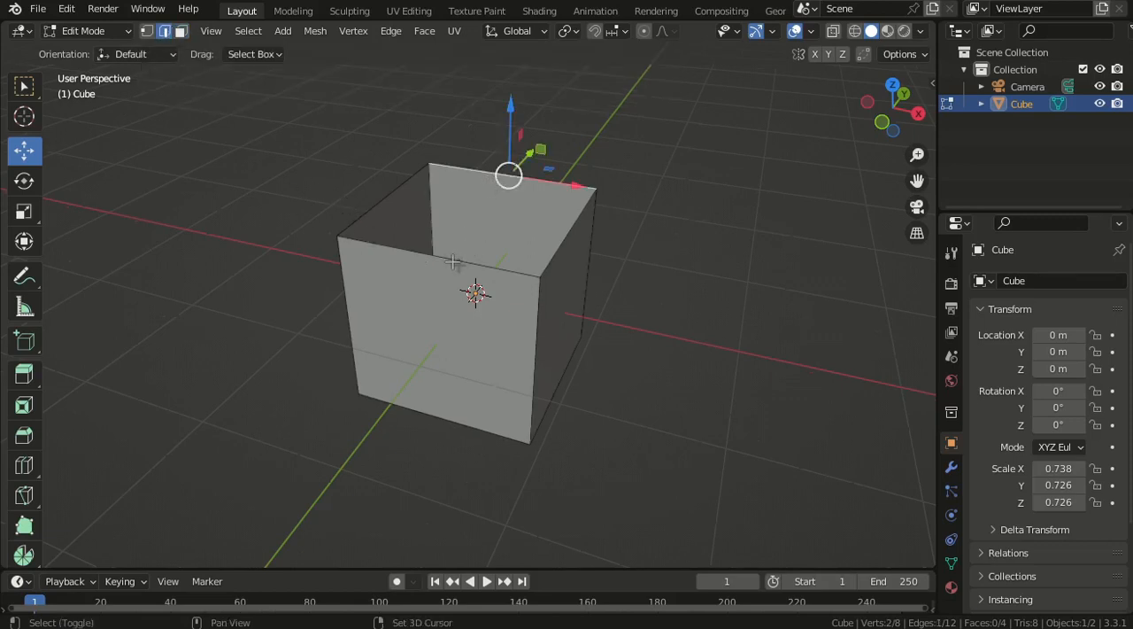
shift+click(453, 262)
middle_drag(587, 274, 526, 328)
key(f)
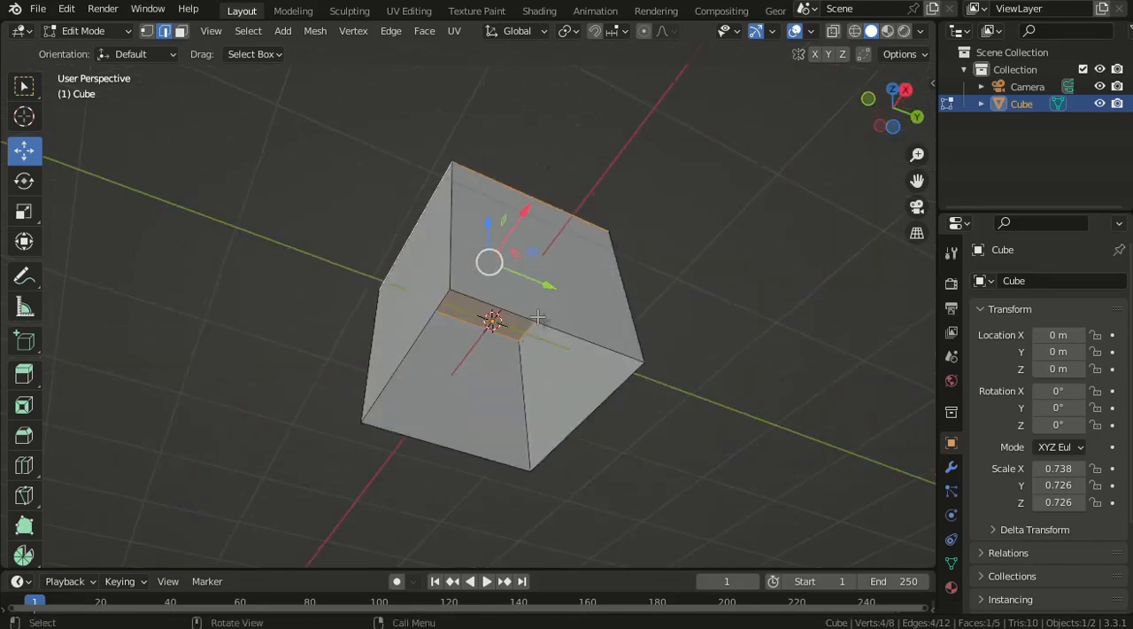
- Select the two opposite bottom edges parallel to Y and fill the open bottom with a face
click(537, 319)
shift+click(435, 445)
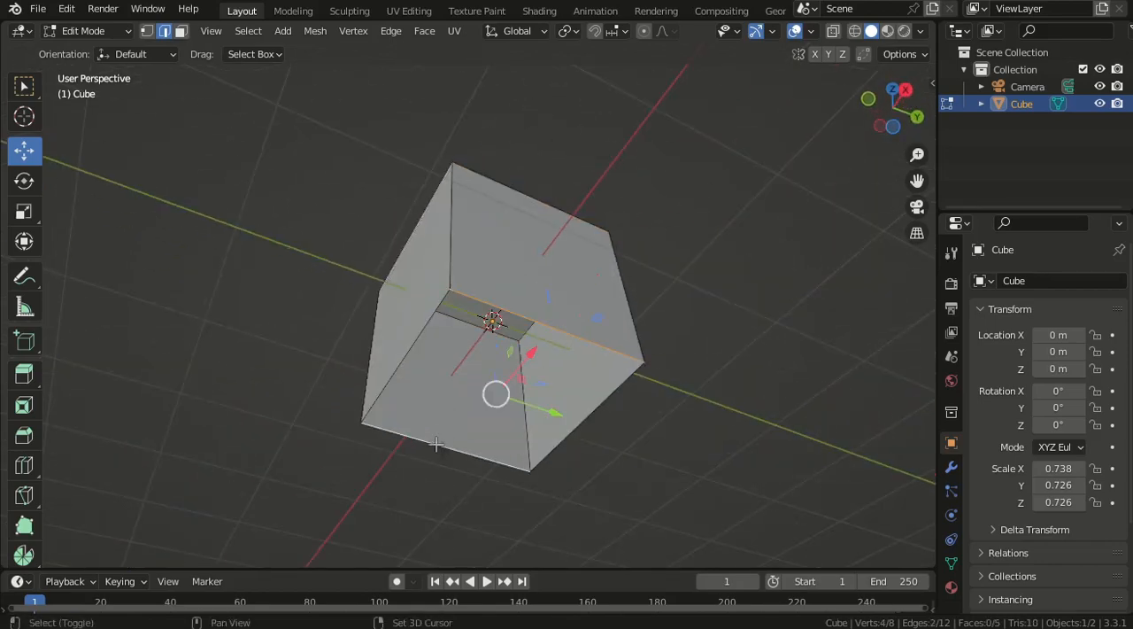
middle_drag(440, 435, 528, 221)
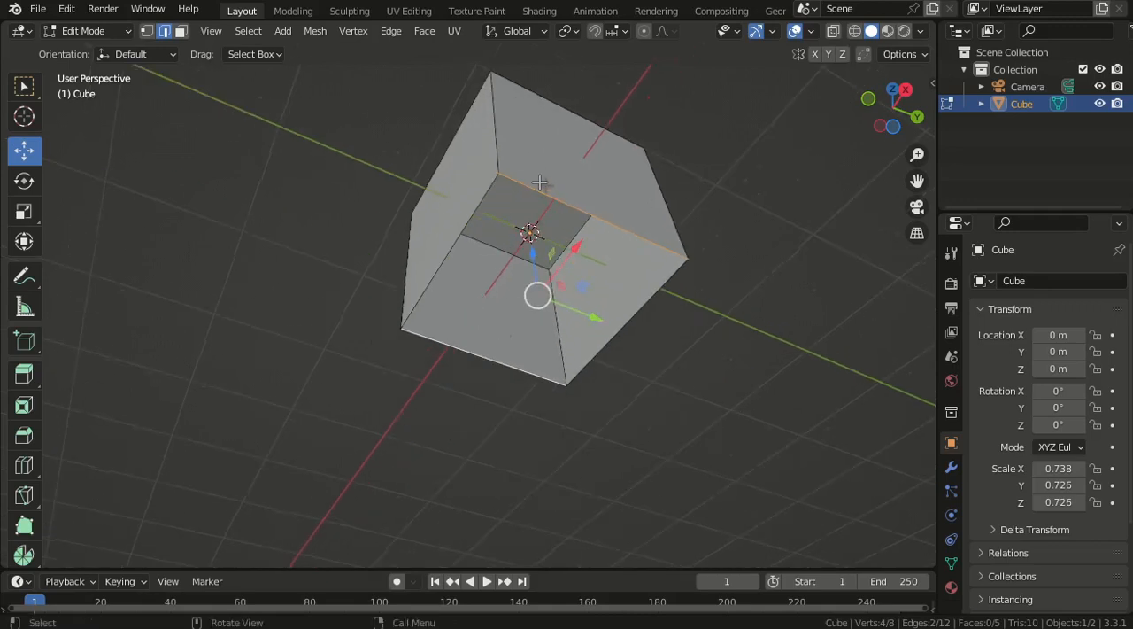
click(539, 182)
key(f)
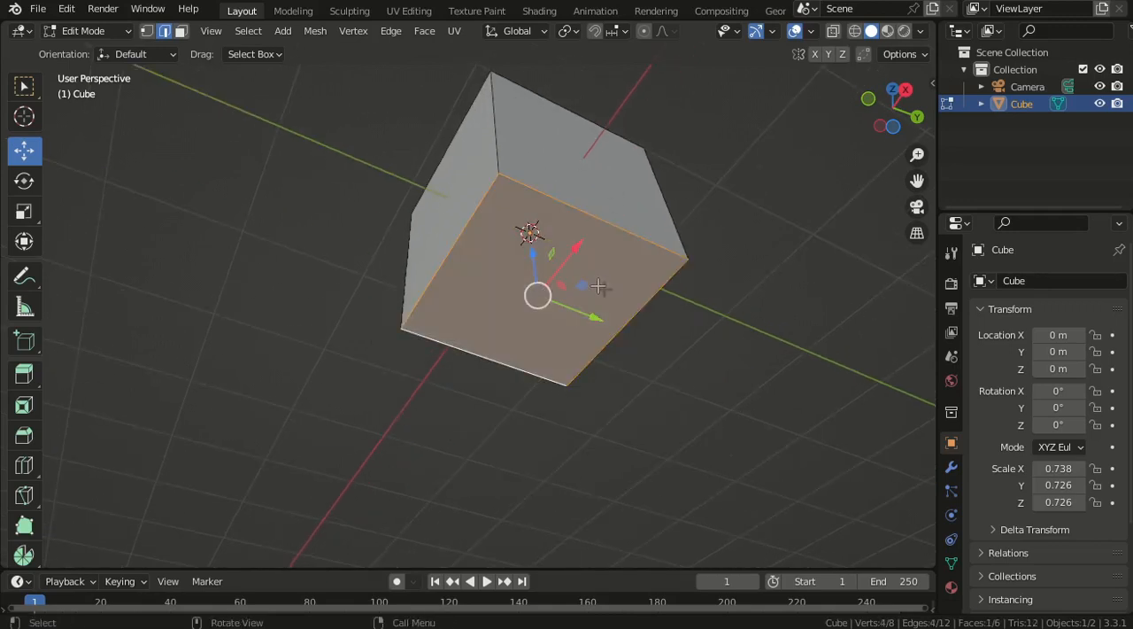
- Select the vertical edge at the cube's negative X, negative Y corner and delete it using the Edges option
middle_drag(620, 279, 524, 233)
click(431, 210)
middle_drag(431, 210, 477, 238)
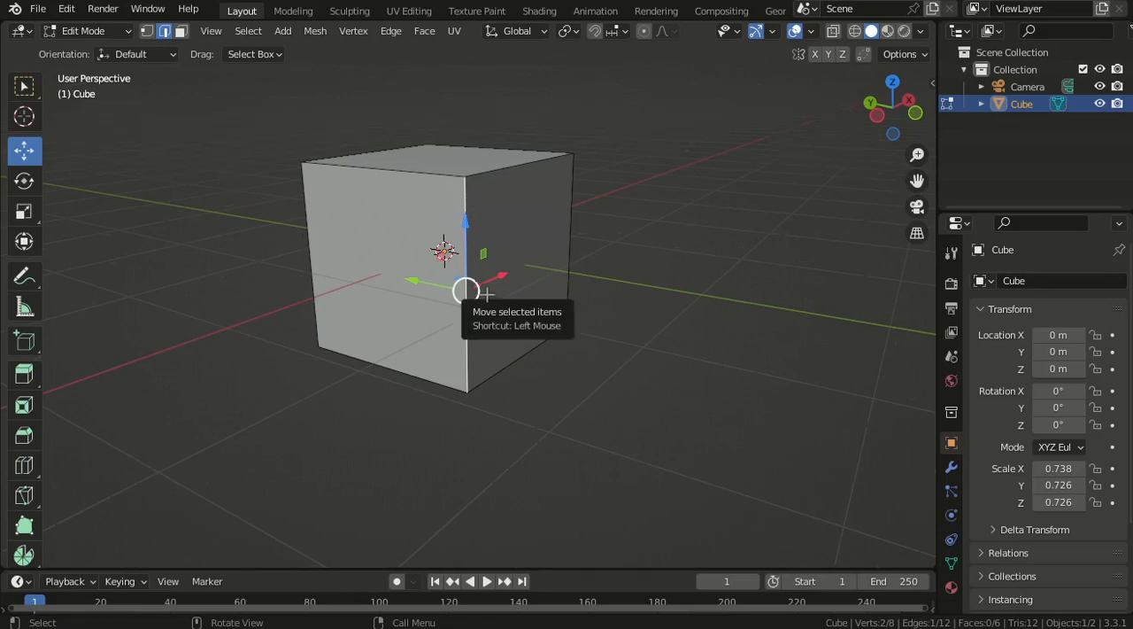
key(x)
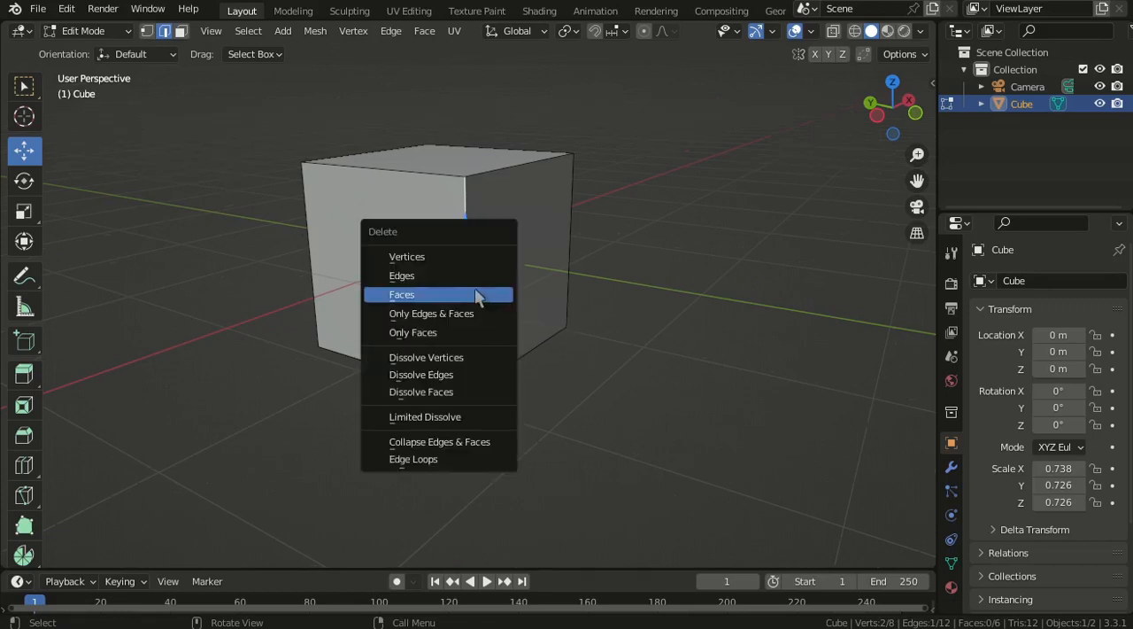
click(414, 276)
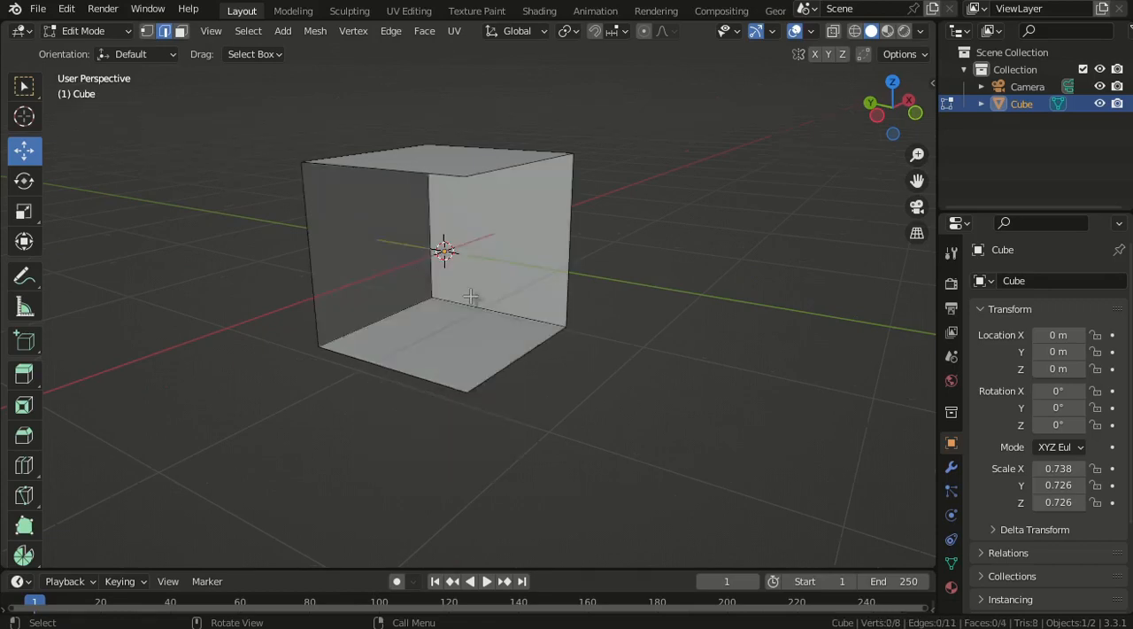
- Inspect the cube without its vertical edge from several angles and undo the edge deletion
middle_drag(564, 282, 538, 282)
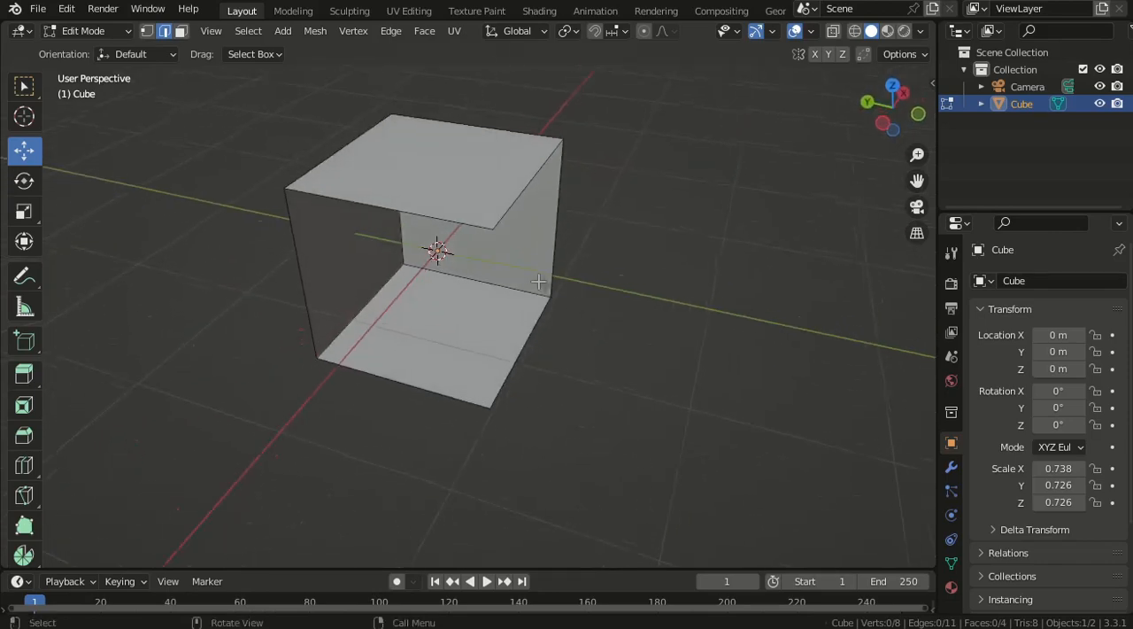
middle_drag(617, 374, 597, 204)
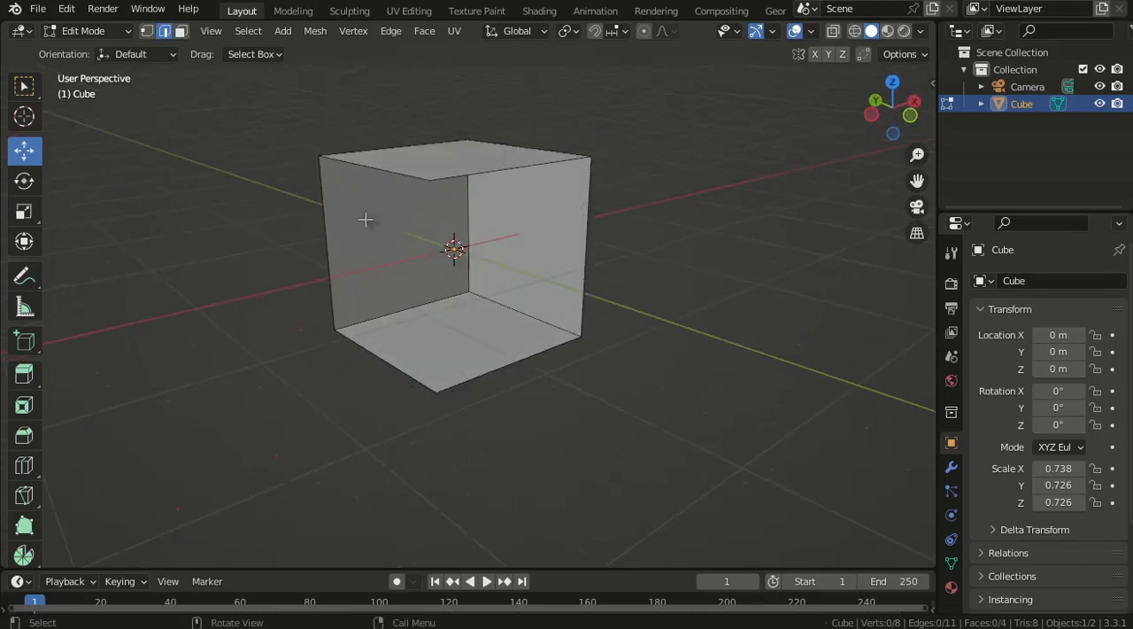
middle_drag(466, 281, 525, 252)
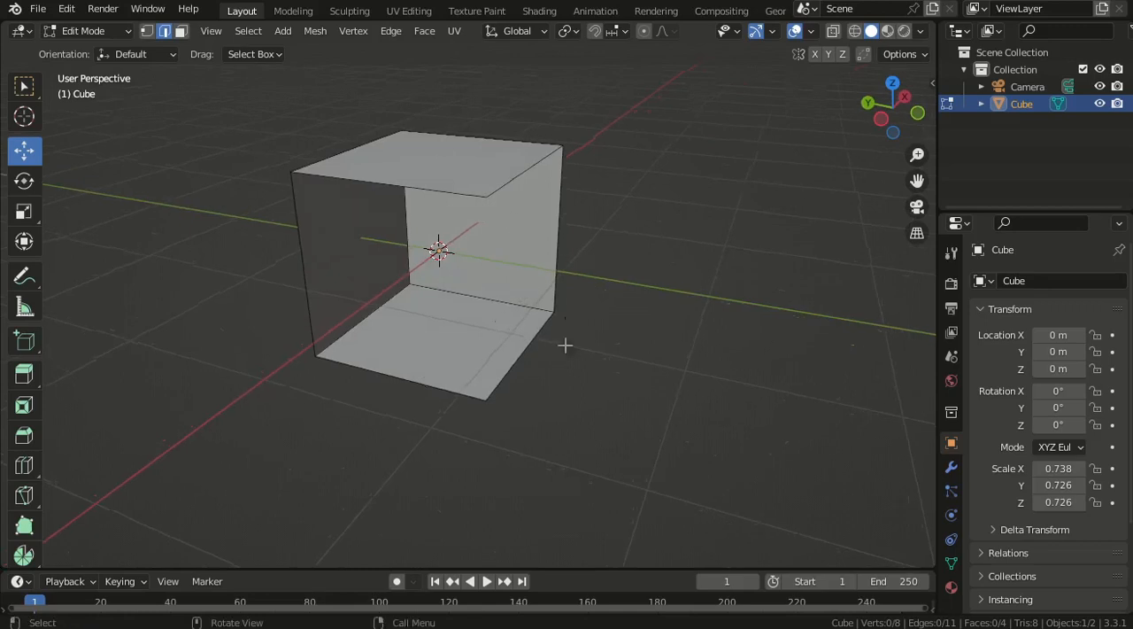
middle_drag(495, 348, 622, 325)
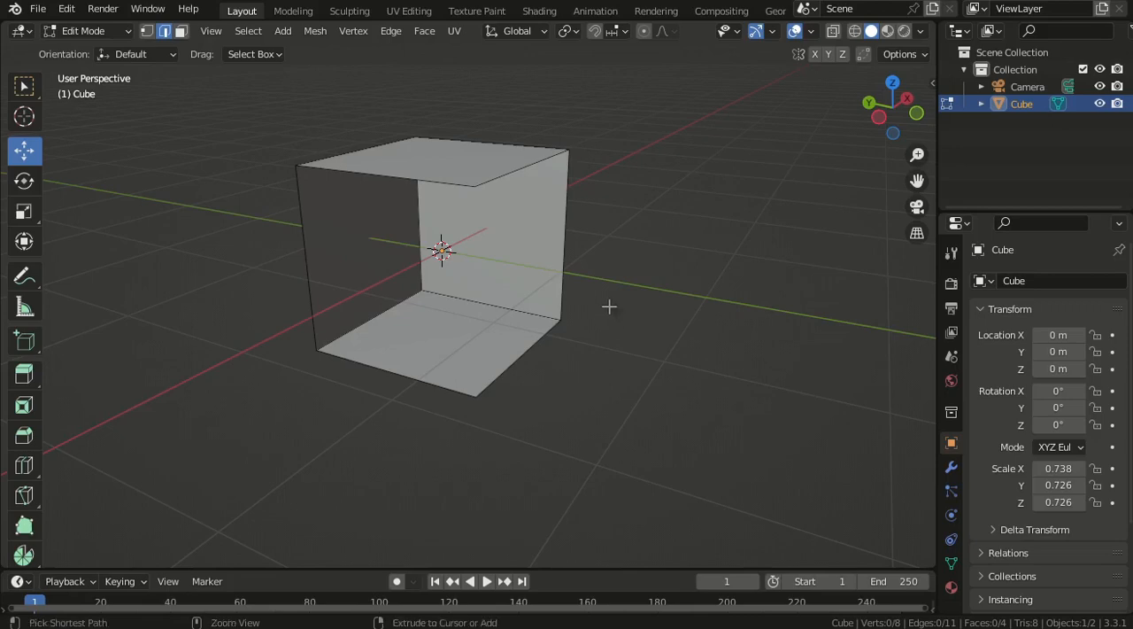
key(ctrl+z)
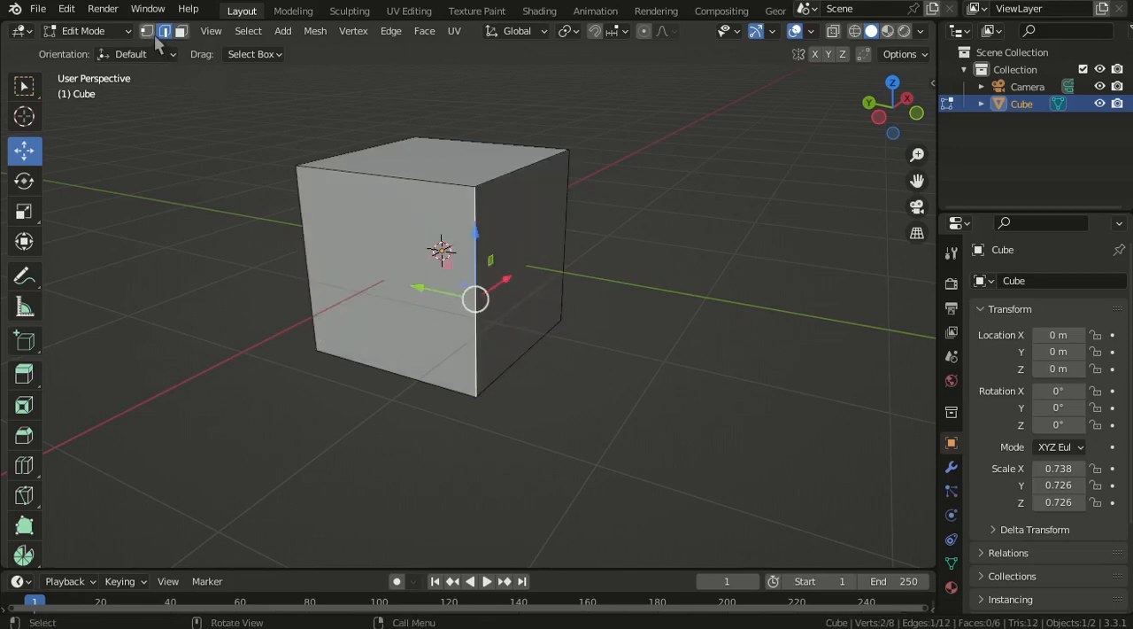
- Switch to vertex selection and delete the cube's top vertex at the negative X, negative Y corner using the Vertices option
scroll(516, 297, up, 3)
middle_drag(516, 297, 534, 324)
click(438, 185)
scroll(529, 281, down, 4)
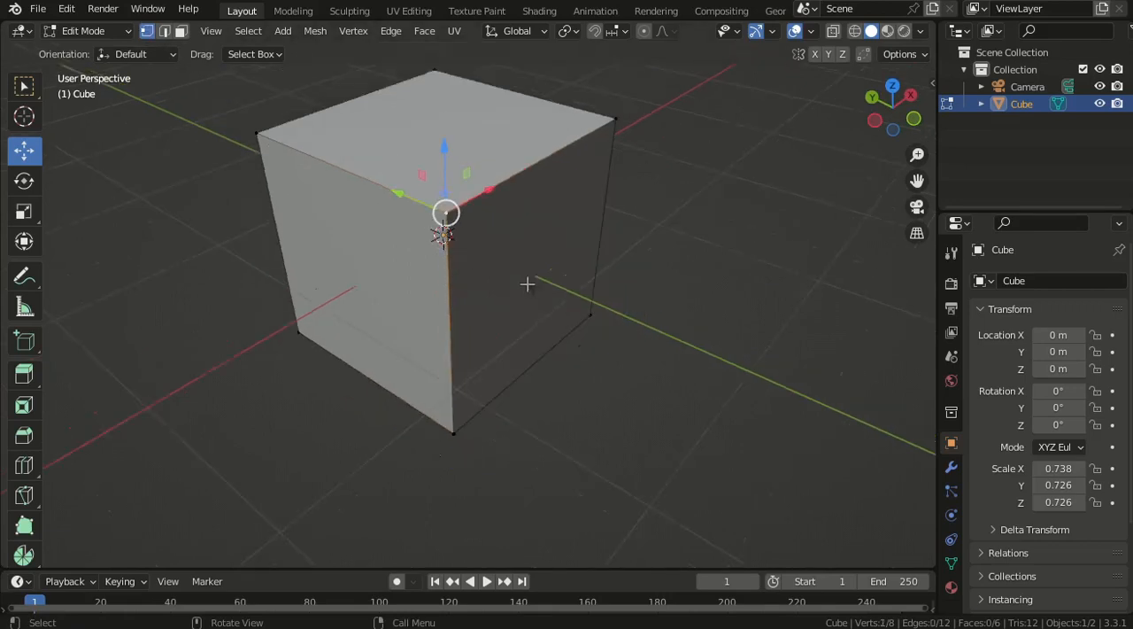
scroll(534, 274, up, 6)
scroll(544, 246, down, 4)
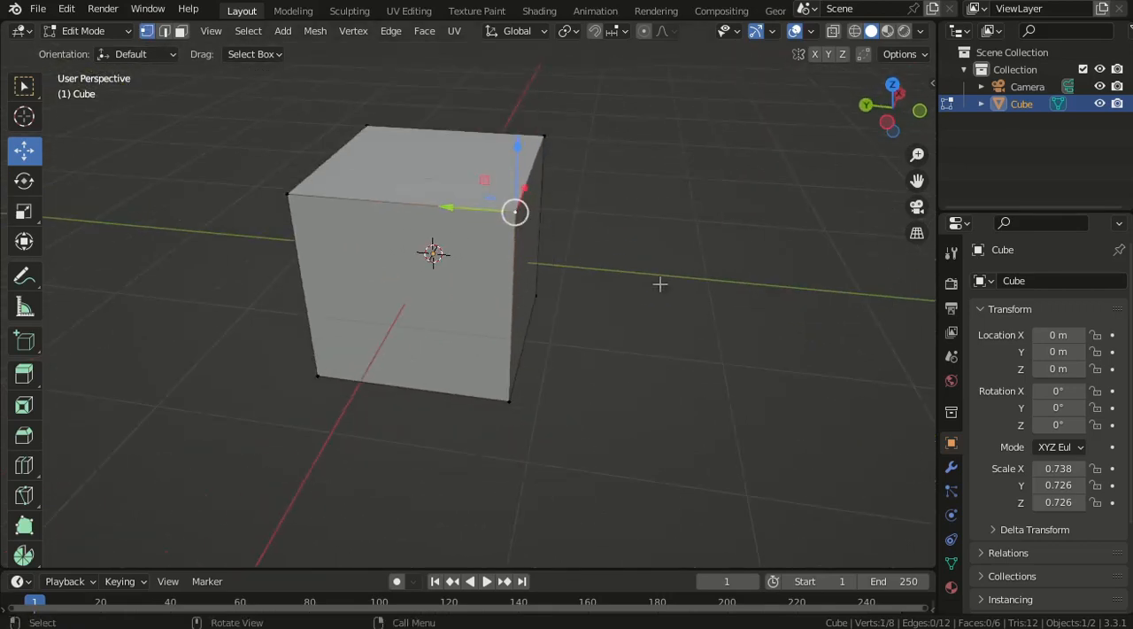
scroll(501, 262, up, 1)
key(x)
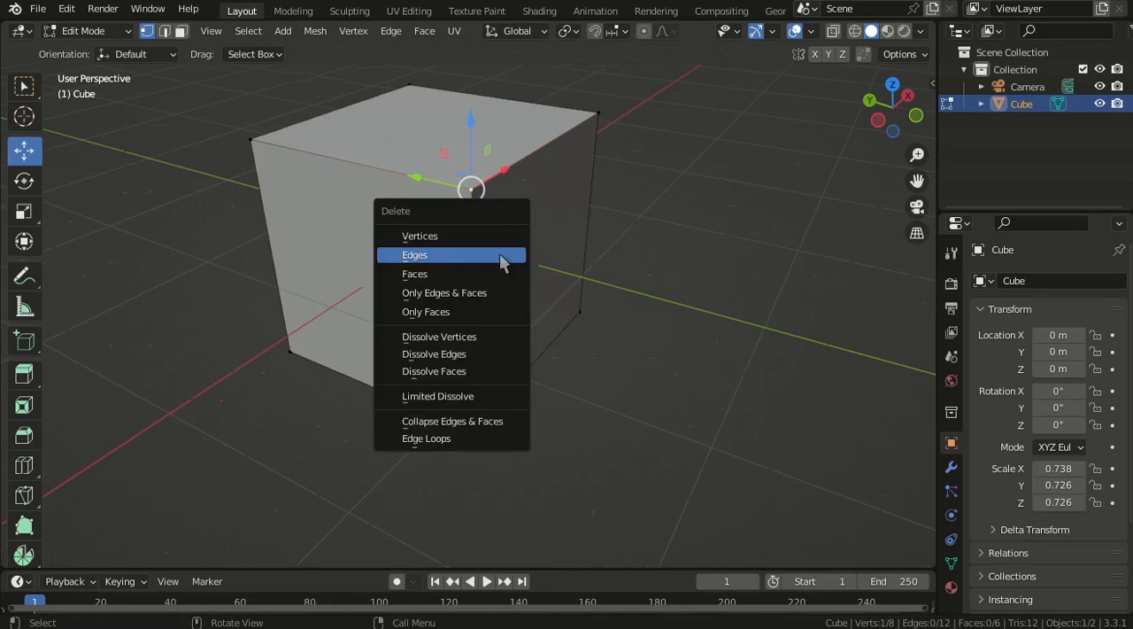
click(420, 236)
- Inspect the cube without its corner vertex and undo the vertex deletion
middle_drag(585, 321, 461, 94)
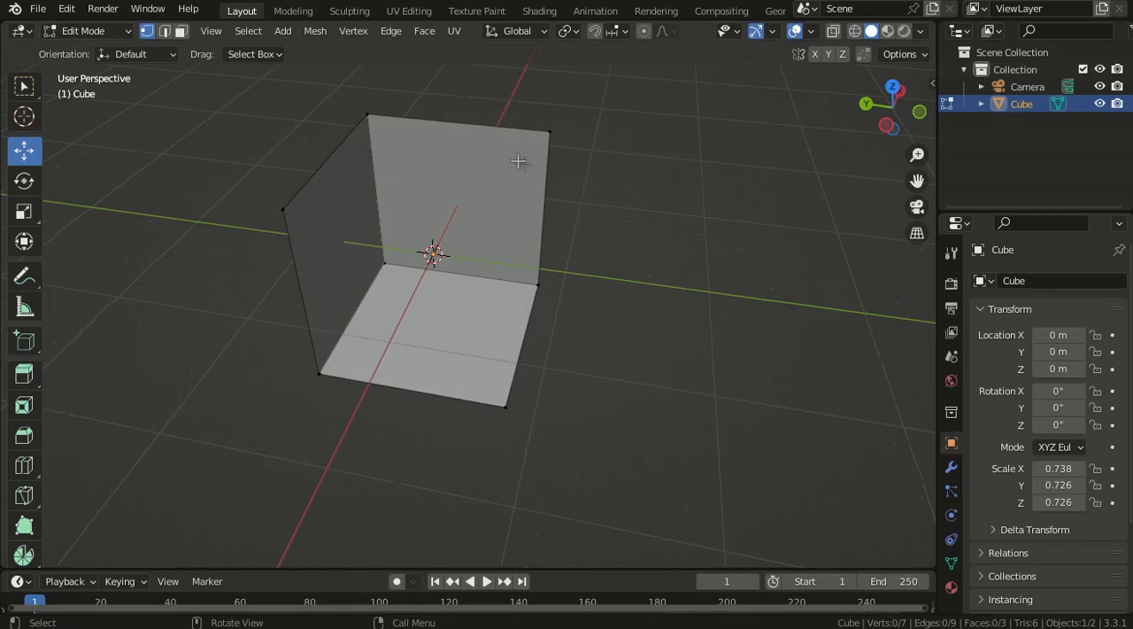
middle_drag(607, 383, 531, 339)
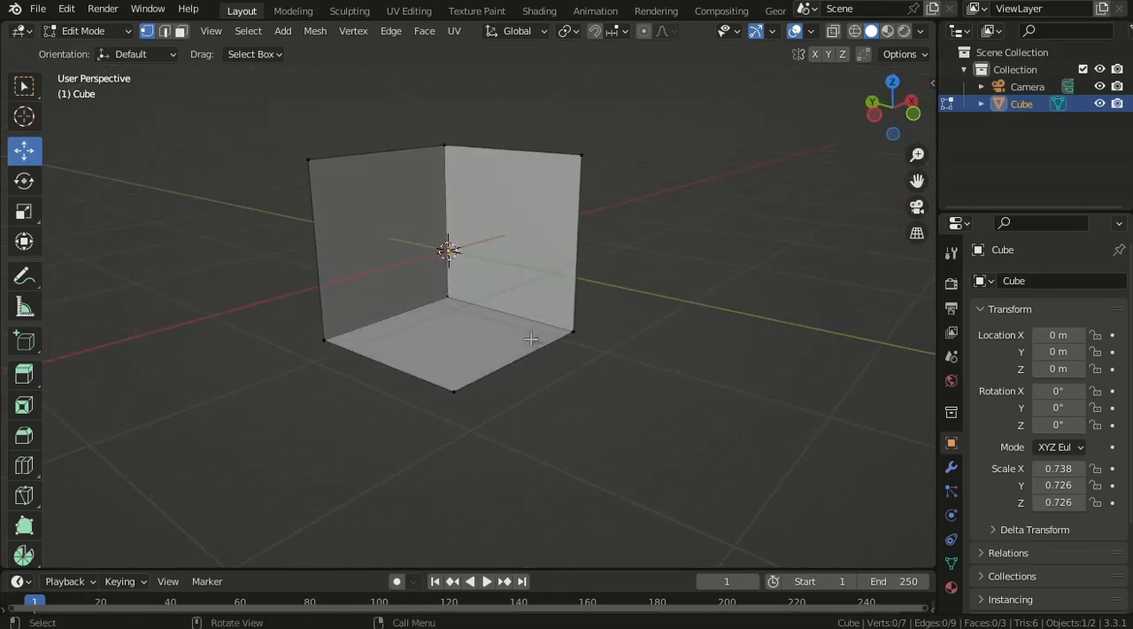
key(ctrl)
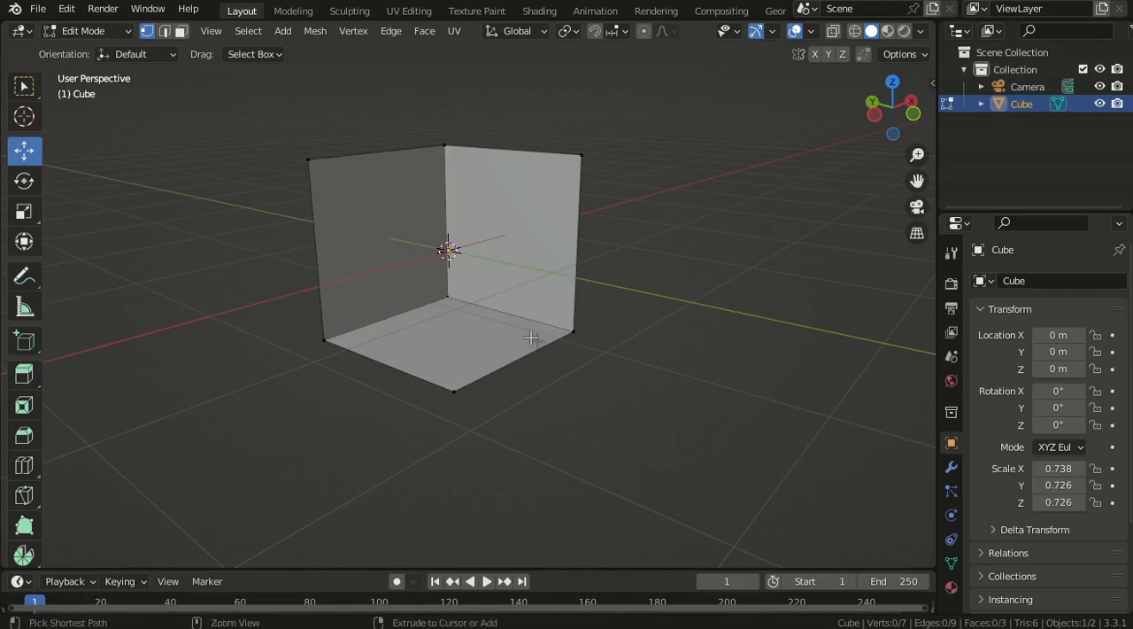
key(ctrl+z)
- Select both end vertices of the cube's top edge on the negative Y side
middle_drag(628, 367, 520, 337)
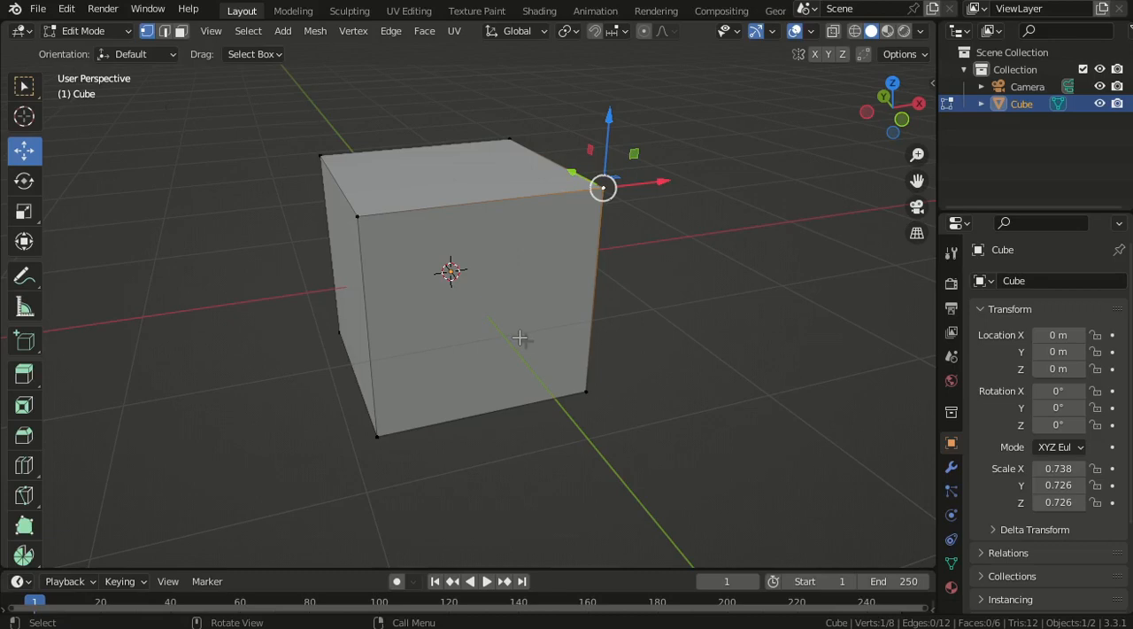
scroll(673, 377, down, 1)
shift+middle_drag(660, 360, 640, 366)
scroll(592, 229, up, 2)
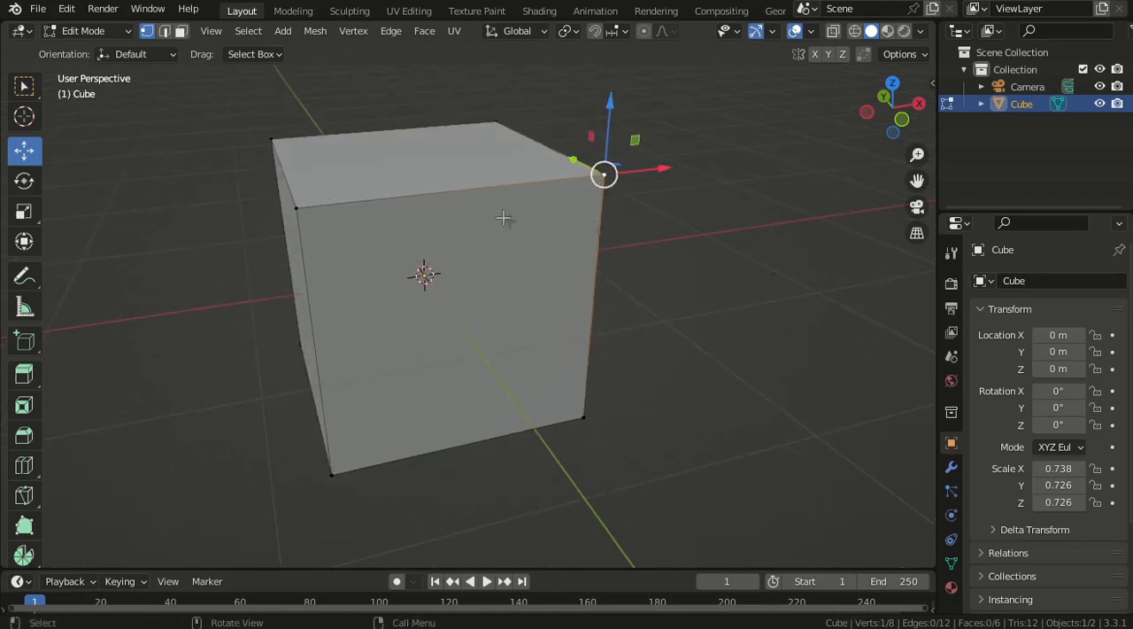
shift+click(298, 206)
click(597, 177)
shift+click(297, 208)
scroll(393, 288, down, 2)
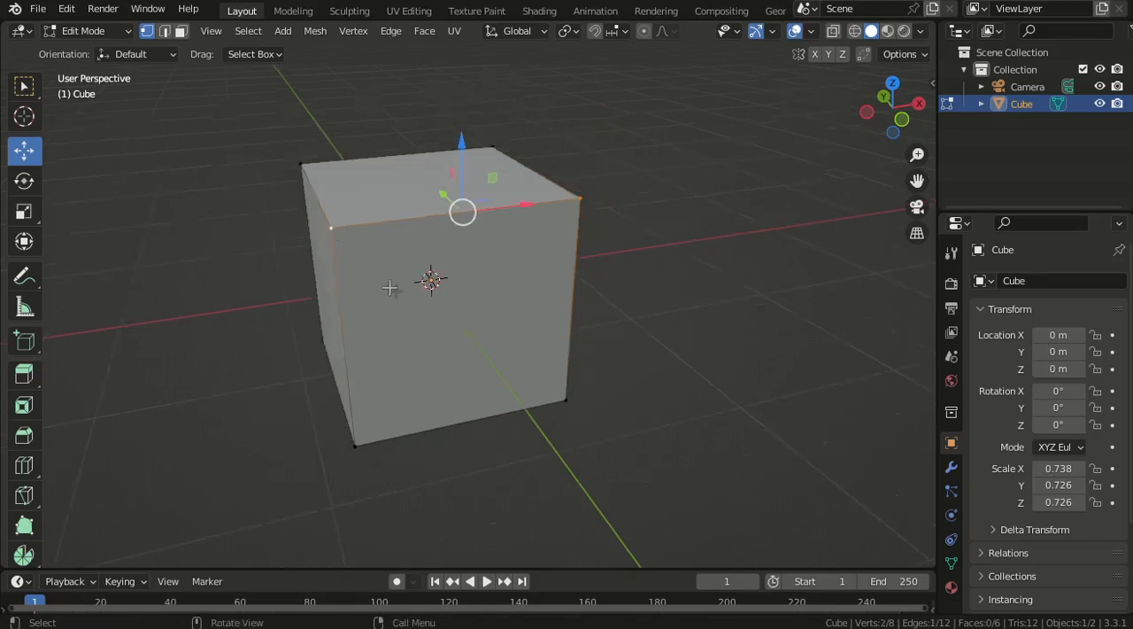
- Try rotating the two selected end vertices of the cube's top edge on the negative Y side
key(r)
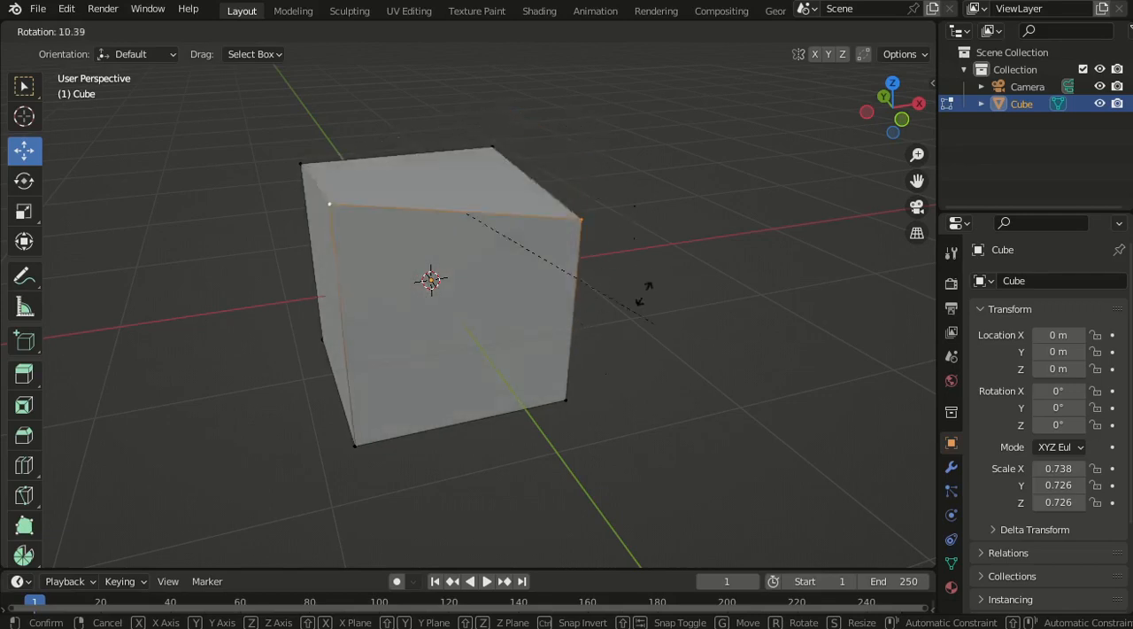
right_click(626, 248)
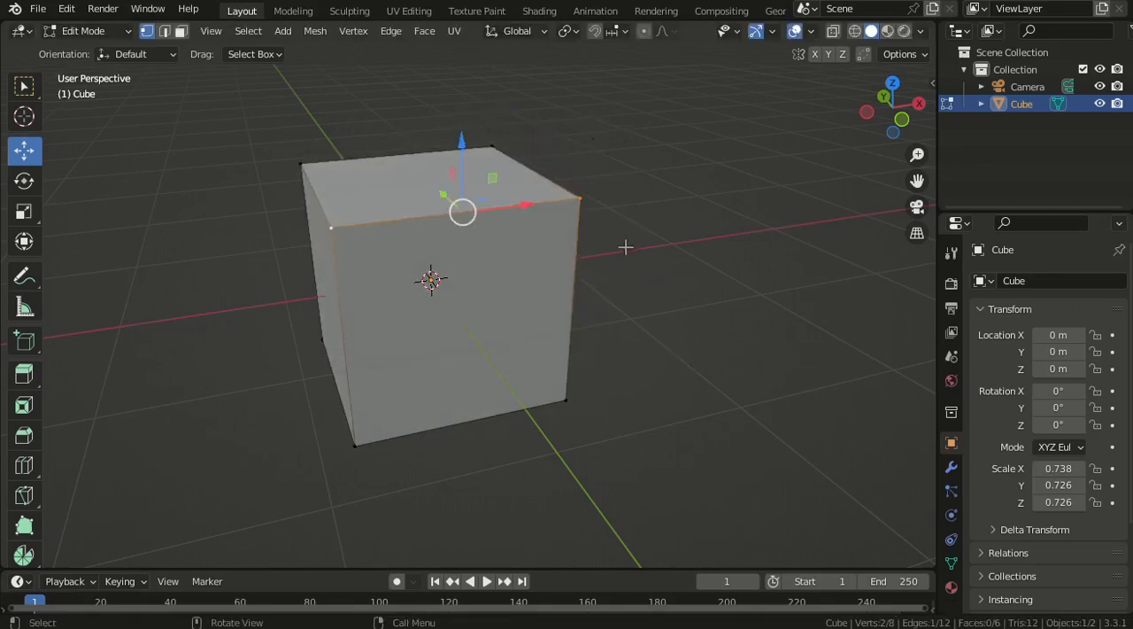
scroll(620, 390, up, 3)
scroll(611, 370, down, 2)
- Select all four top vertices of the cube and try rotating them together
middle_drag(504, 385, 543, 395)
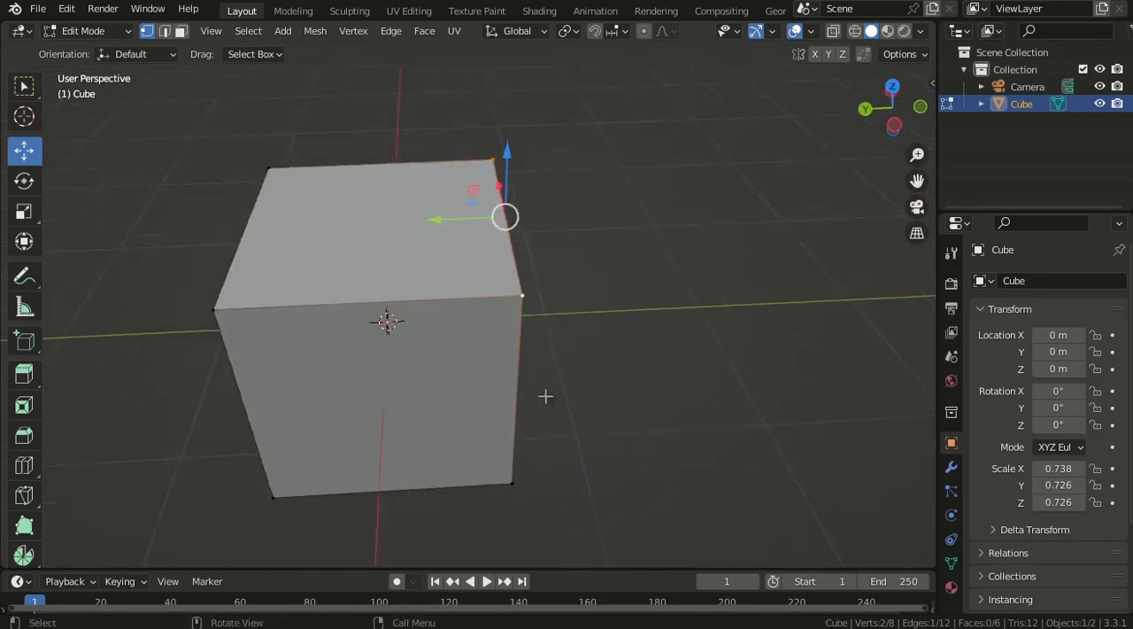
scroll(522, 387, down, 1)
middle_drag(377, 280, 818, 314)
key(r)
right_click(740, 379)
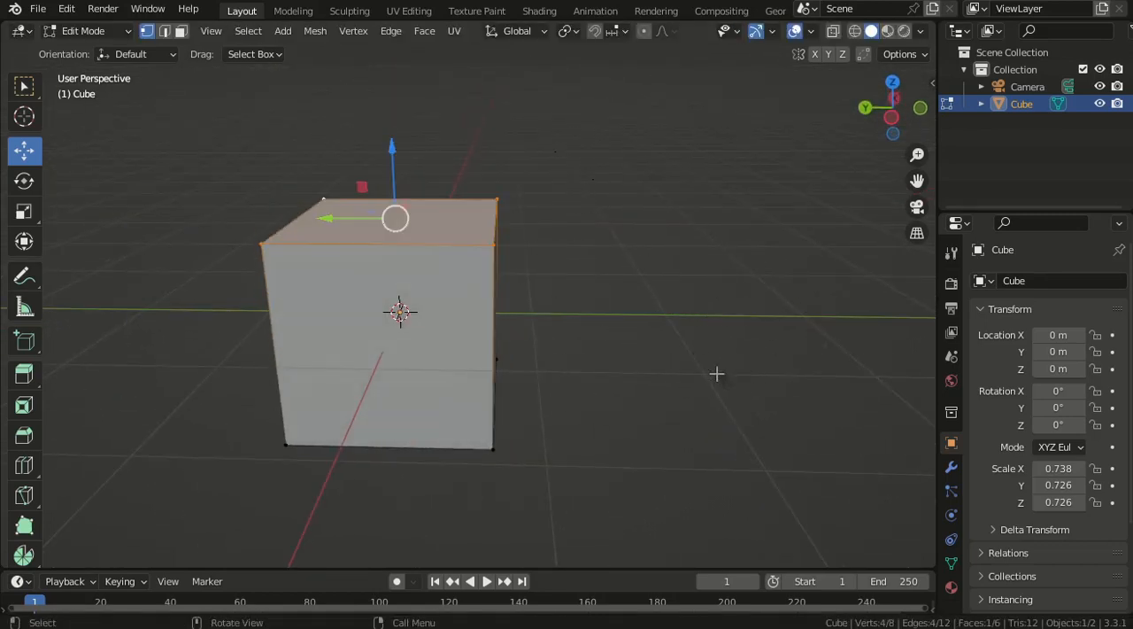
- Switch to edge selection and try rotating the cube's top edge on the negative Y side
middle_drag(718, 375, 758, 450)
scroll(756, 447, up, 1)
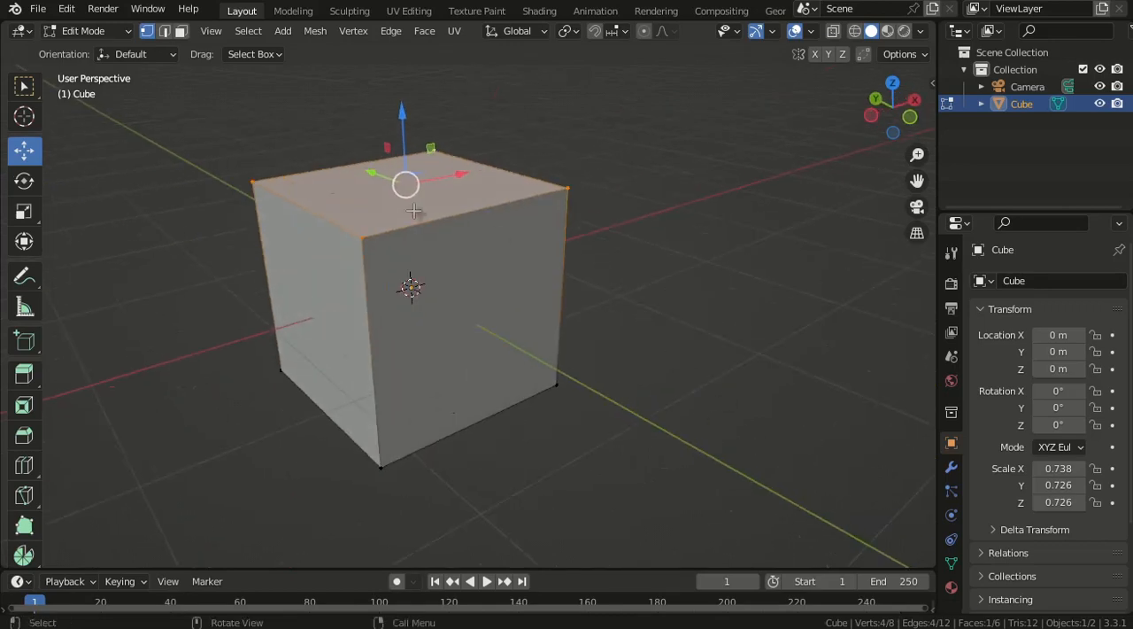
click(166, 32)
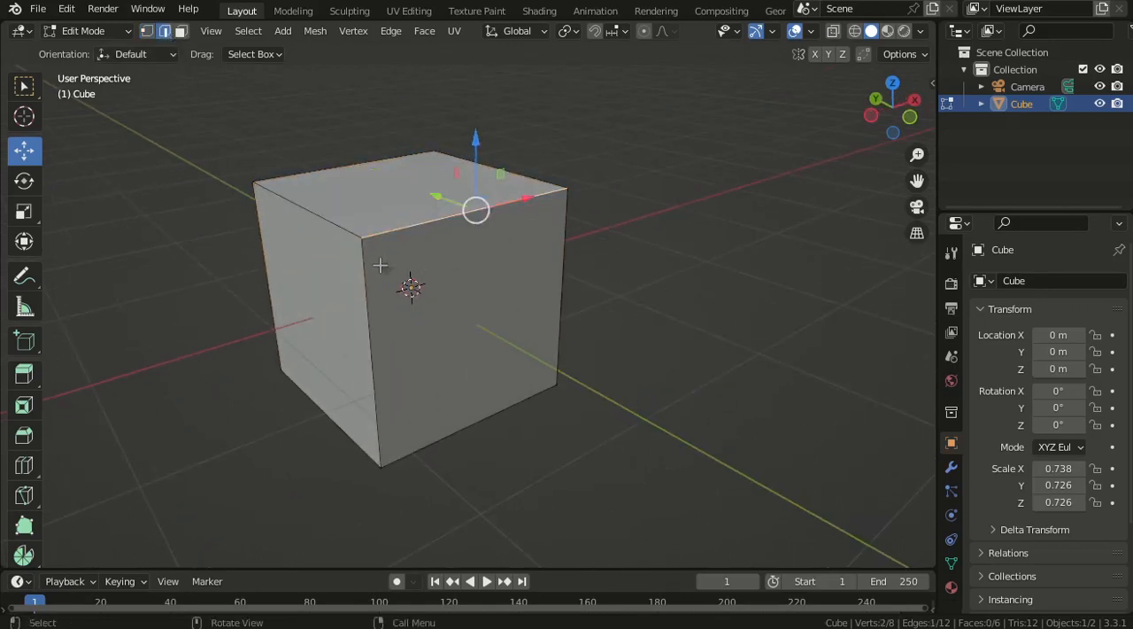
middle_drag(380, 266, 475, 271)
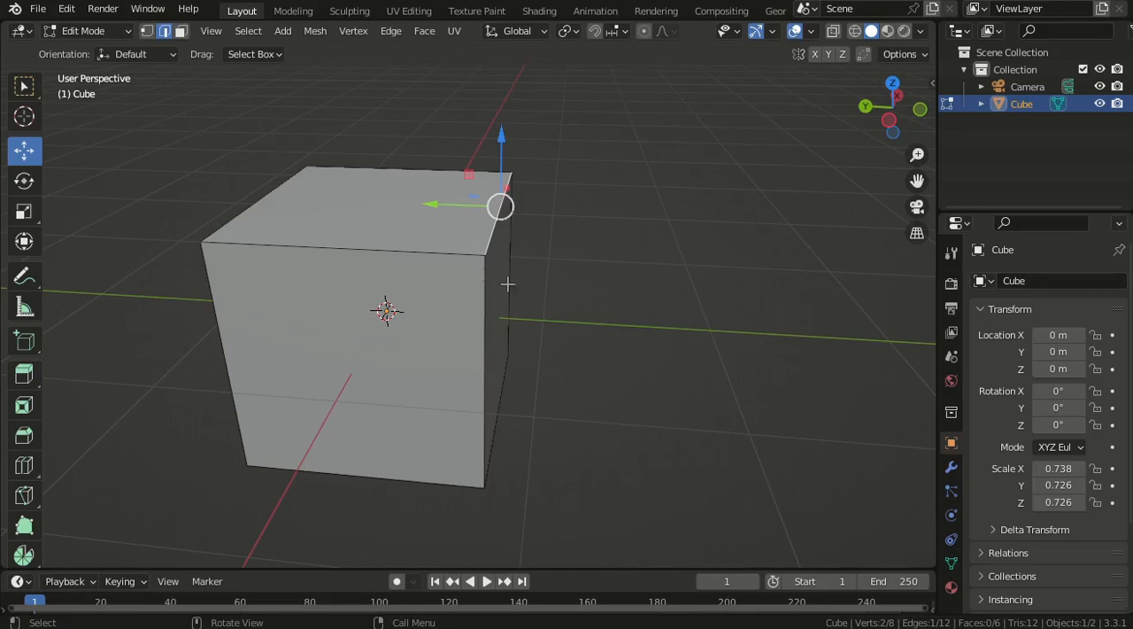
key(r)
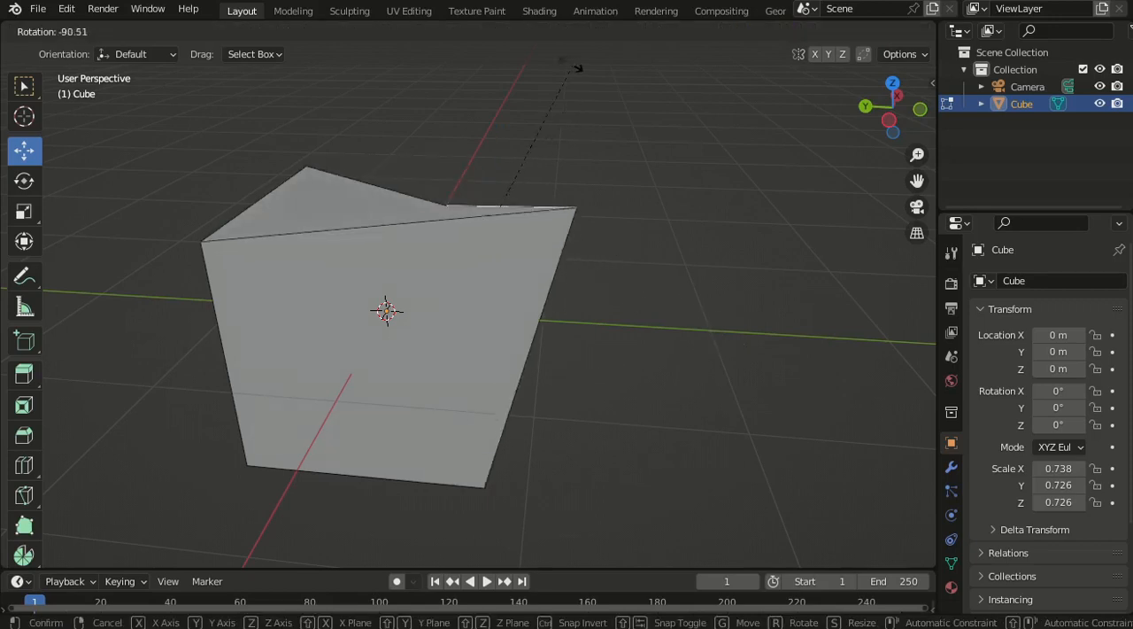
key(Escape)
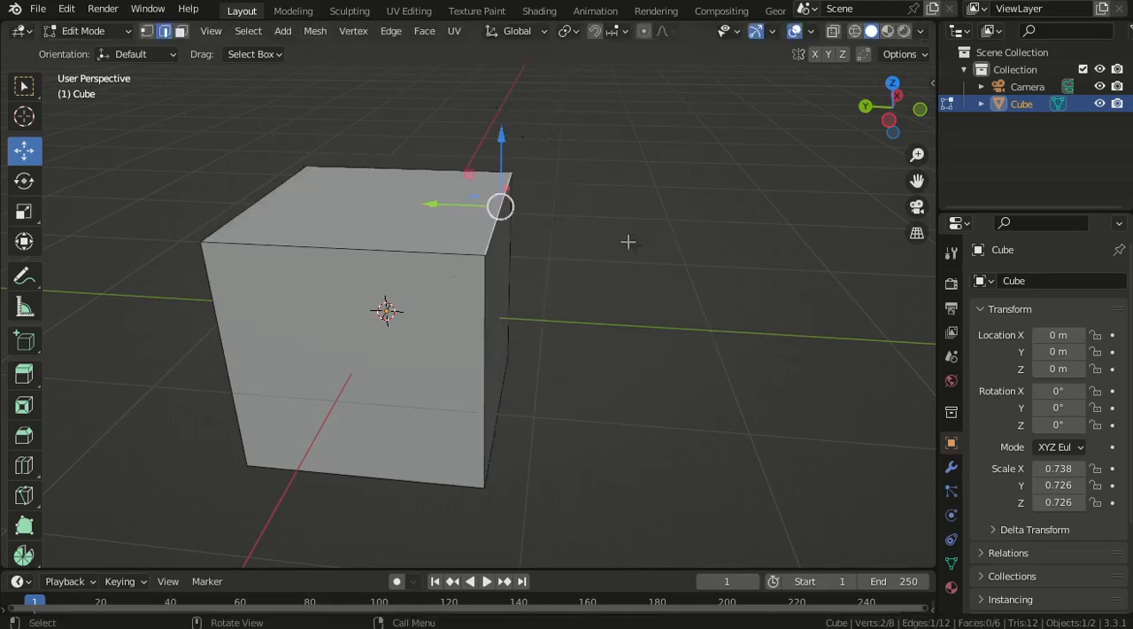
- Add the top edge on the negative X side to the selection and try rotating both edges
shift+click(353, 262)
key(r)
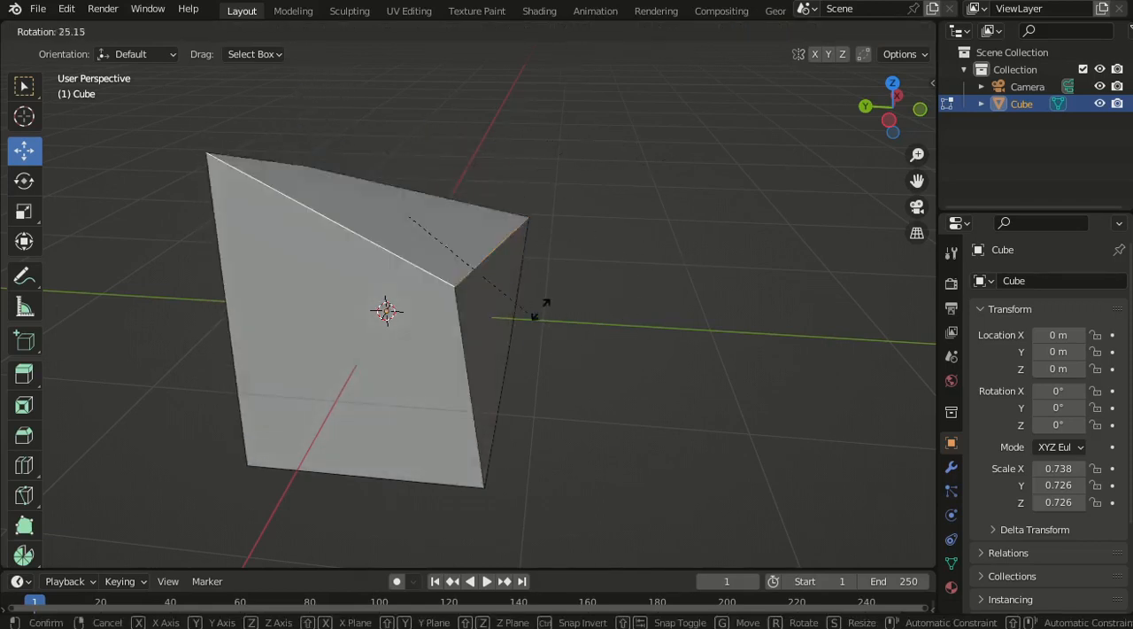
key(Escape)
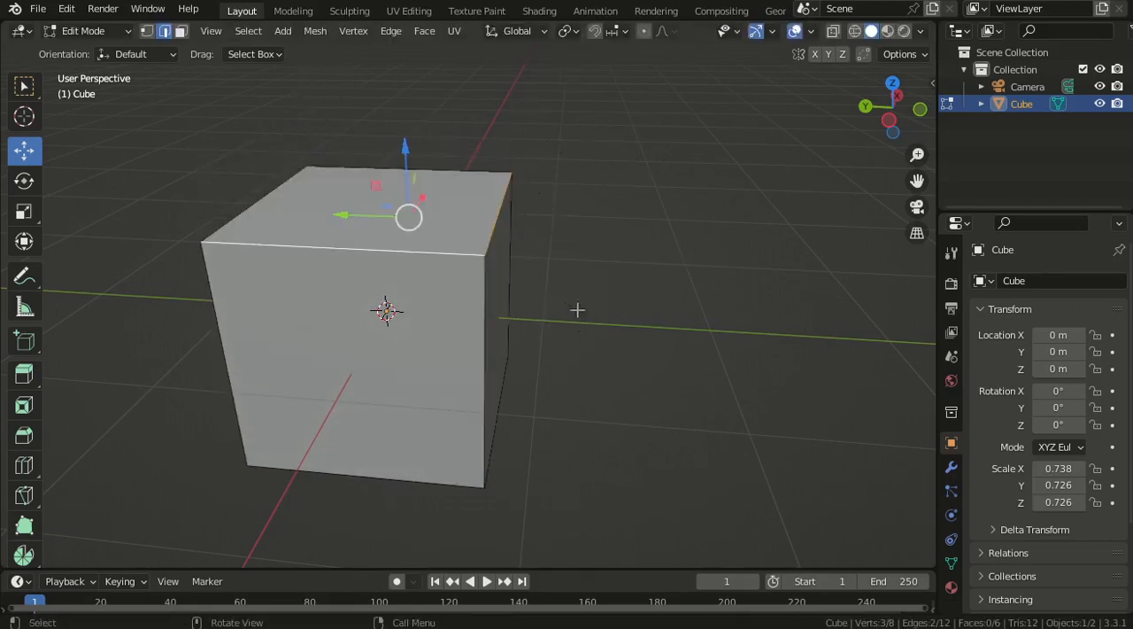
- Switch to face selection, select the cube's top face and try rotating it
click(182, 32)
click(429, 215)
scroll(567, 335, down, 2)
middle_drag(580, 344, 514, 322)
scroll(580, 312, up, 3)
key(r)
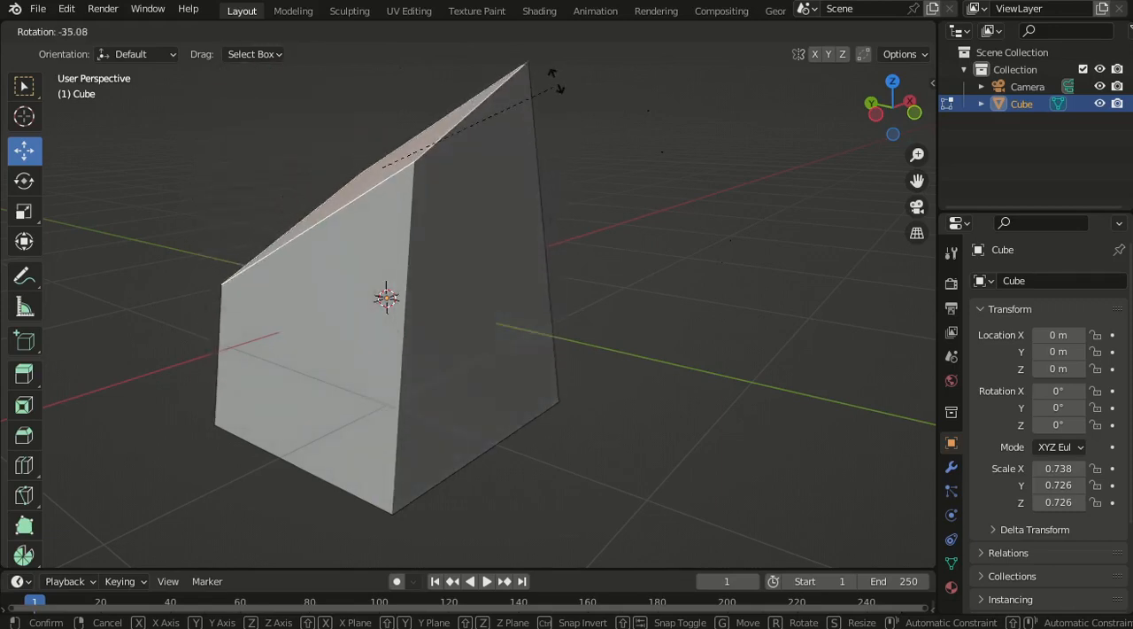
right_click(556, 163)
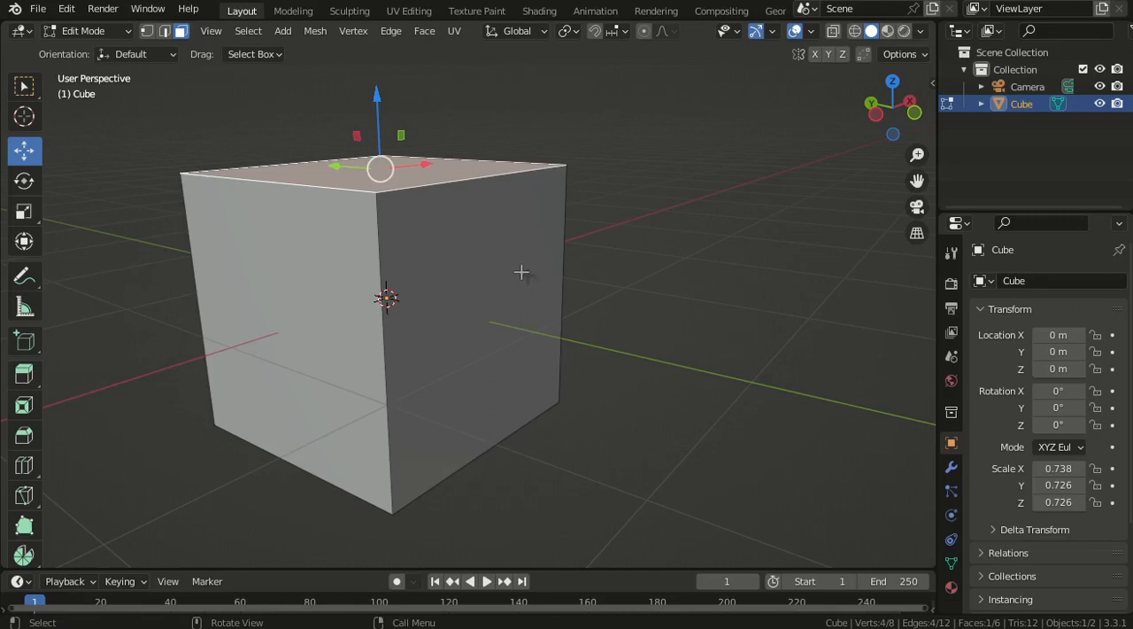
- Switch to vertex selection and extrude the top vertex at the negative X, negative Y corner upward and away from the cube
scroll(529, 278, down, 3)
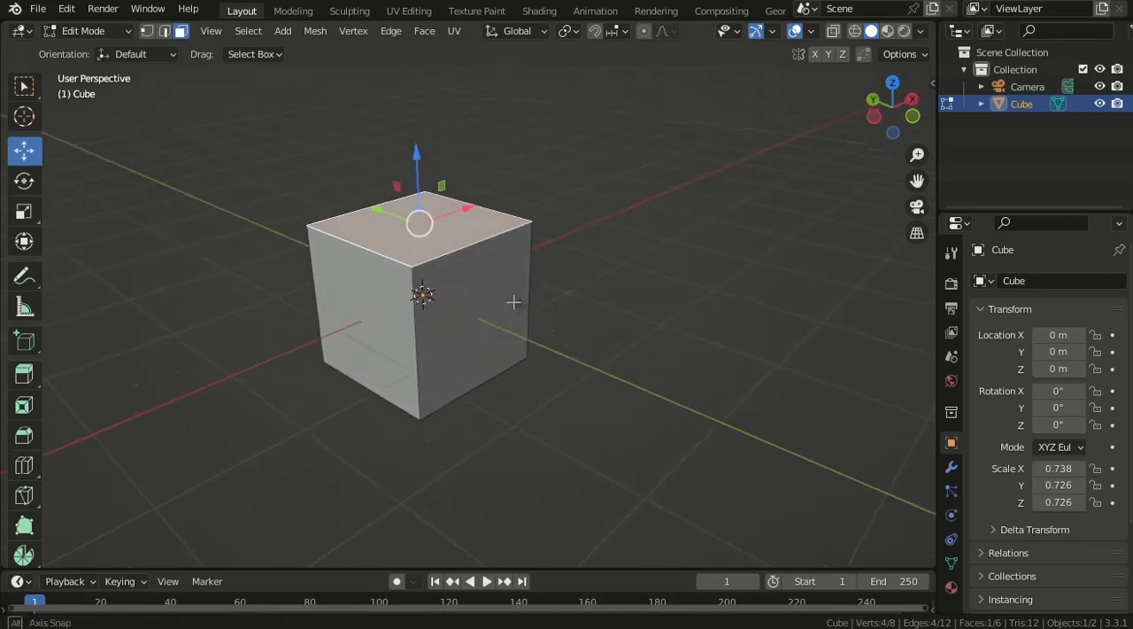
click(146, 31)
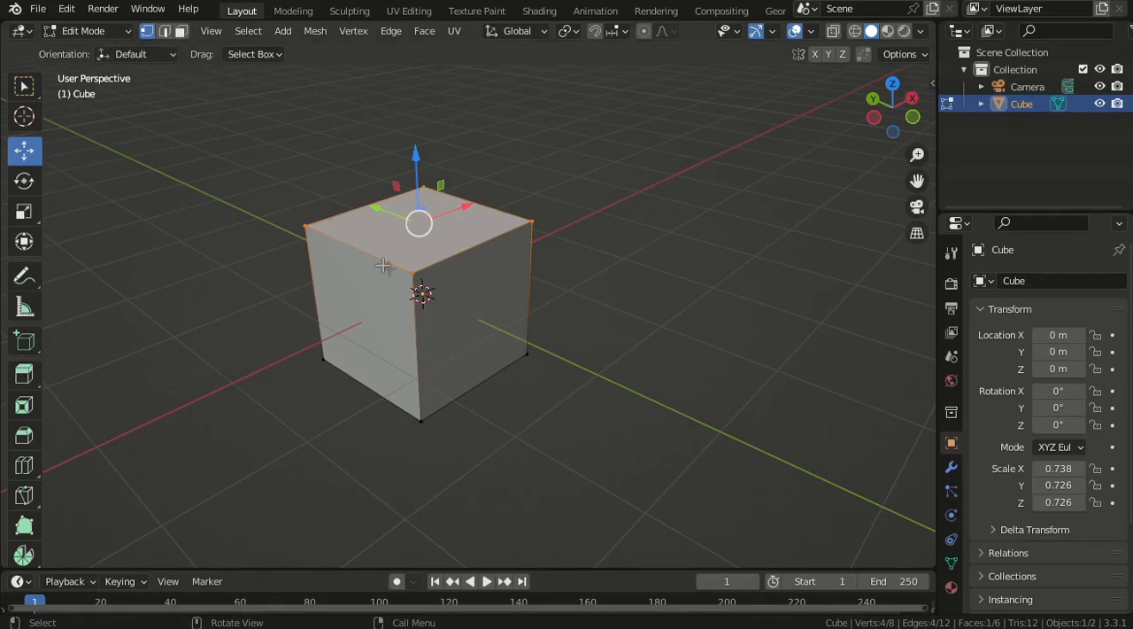
click(414, 274)
scroll(408, 281, up, 3)
scroll(443, 288, down, 3)
middle_drag(390, 286, 502, 280)
key(e)
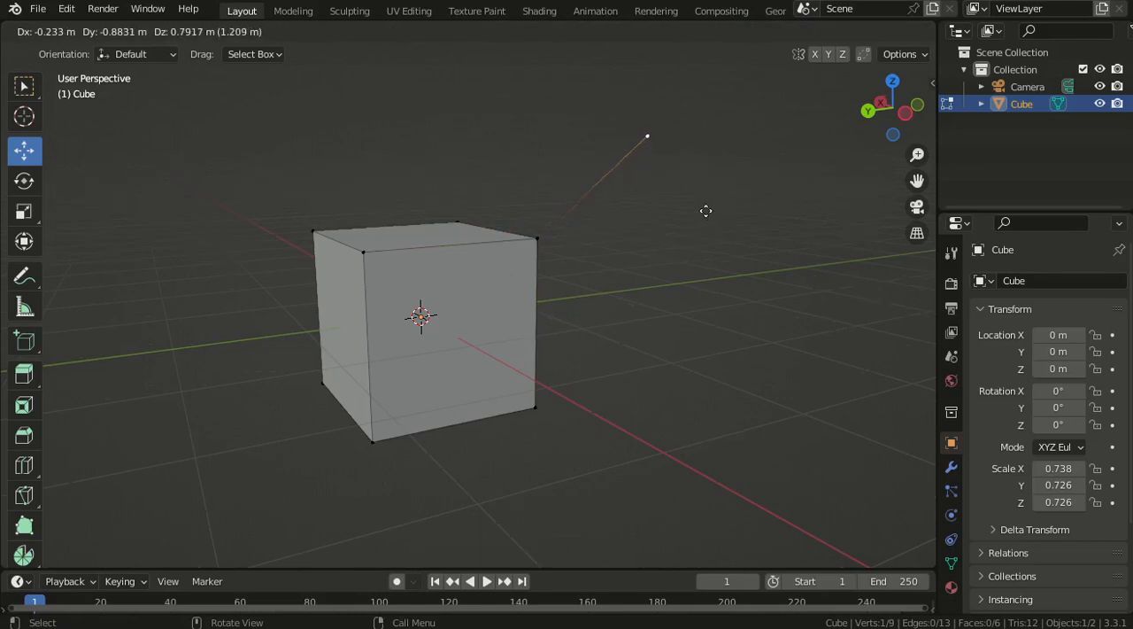
click(719, 195)
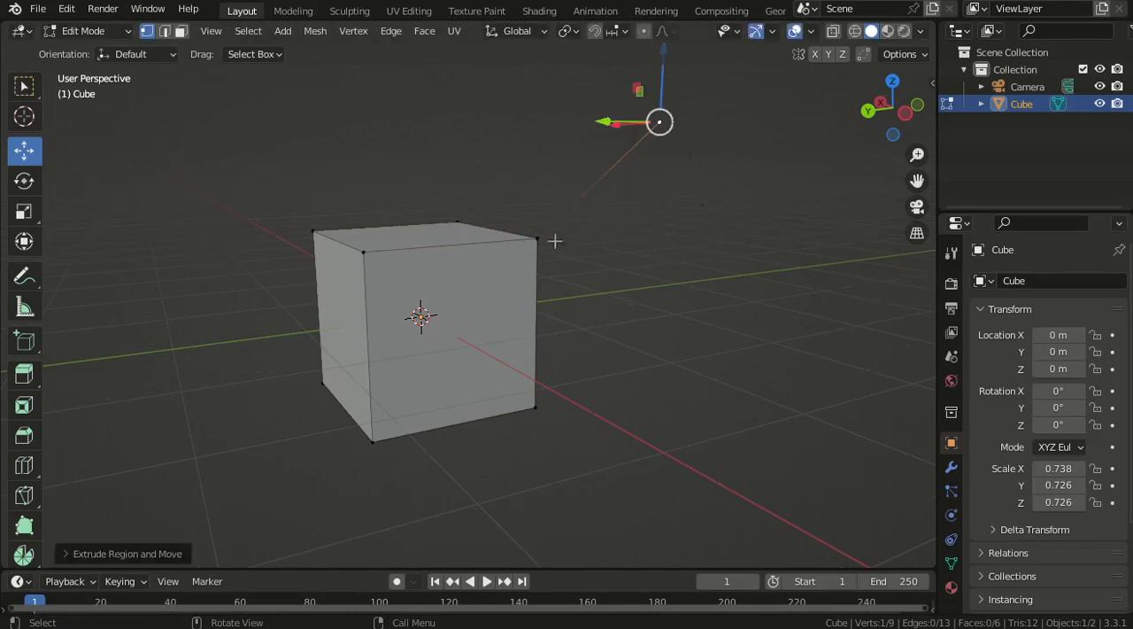
- Delete the extruded vertex beside the cube using the Vertices option
middle_drag(653, 250, 518, 331)
scroll(638, 263, up, 2)
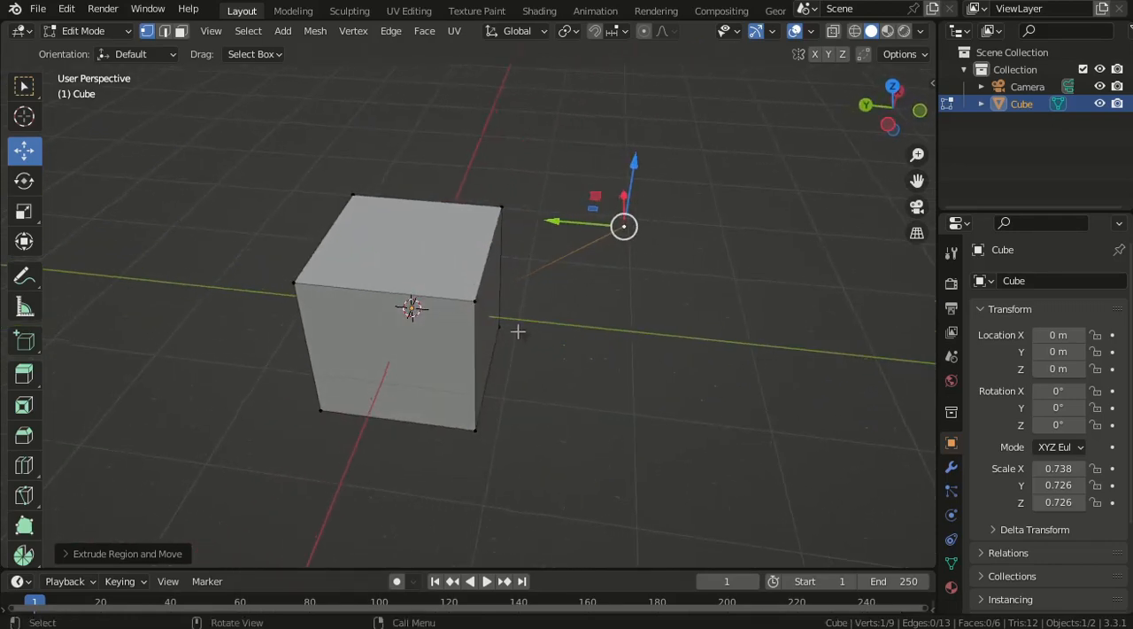
key(x)
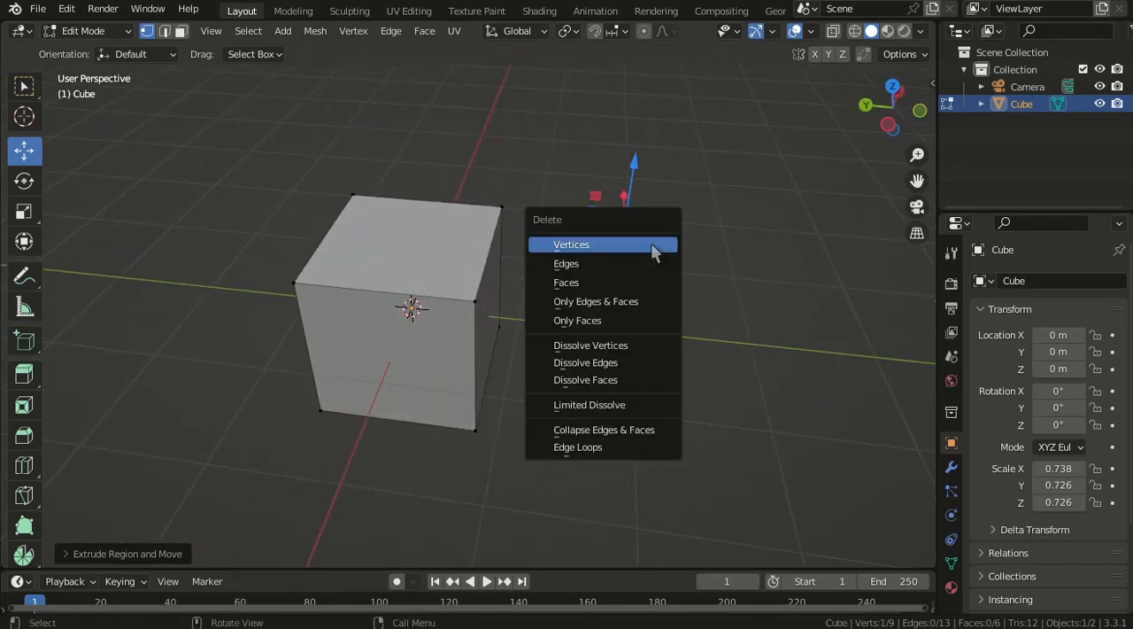
click(581, 251)
- Select the cube's top vertices except the negative X, positive Y corner and extrude them in place
middle_drag(559, 309, 489, 347)
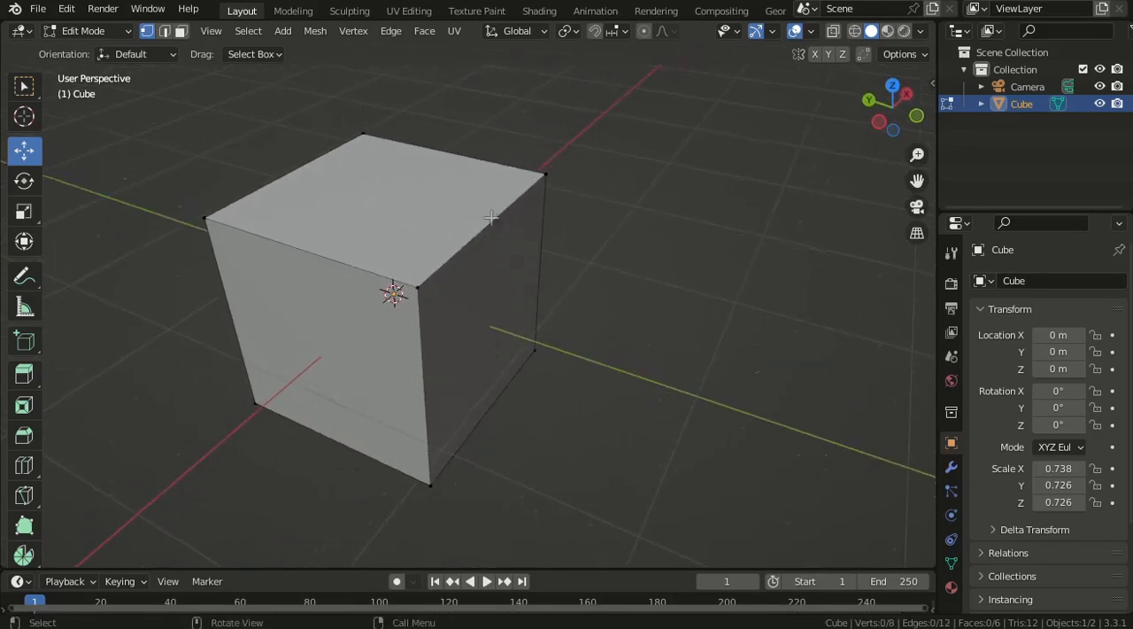
click(538, 176)
shift+click(461, 281)
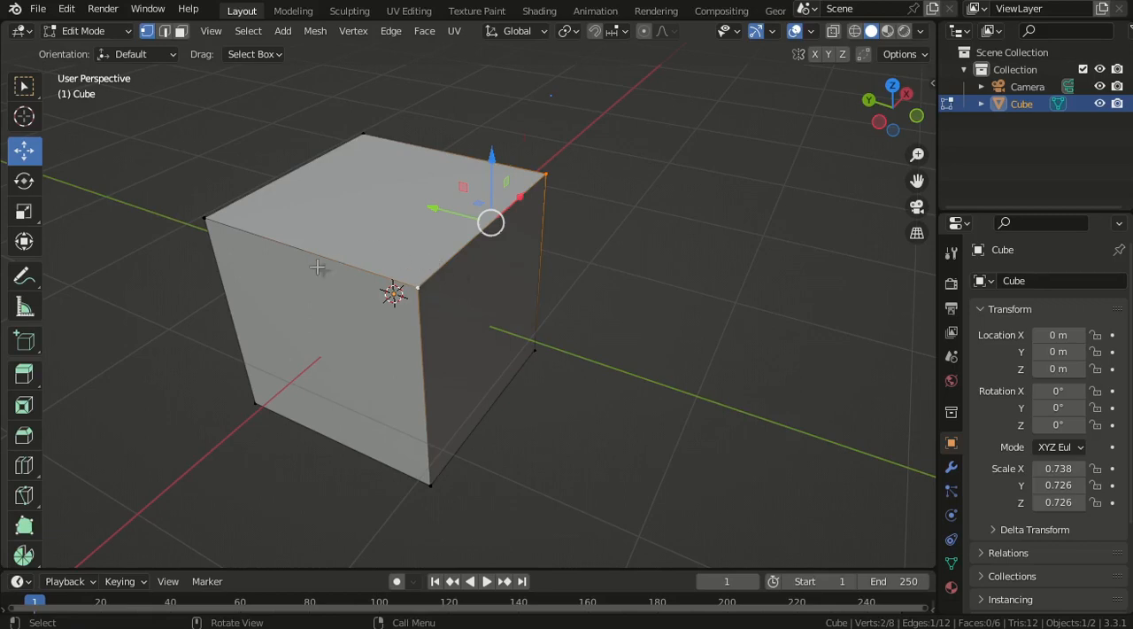
shift+click(361, 135)
middle_drag(361, 135, 488, 360)
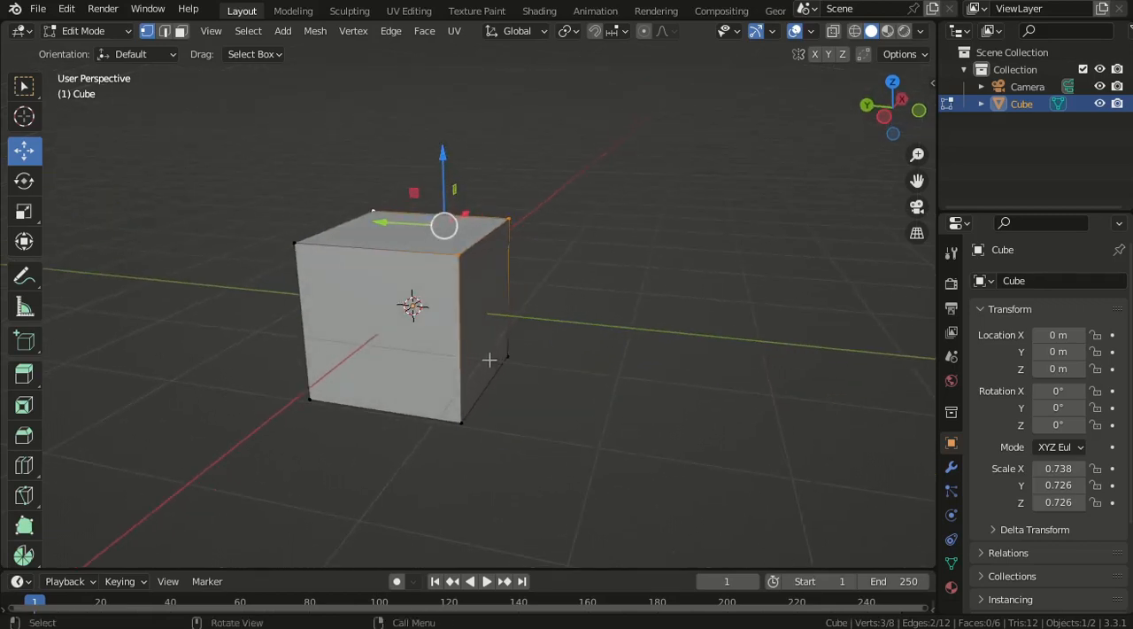
key(e)
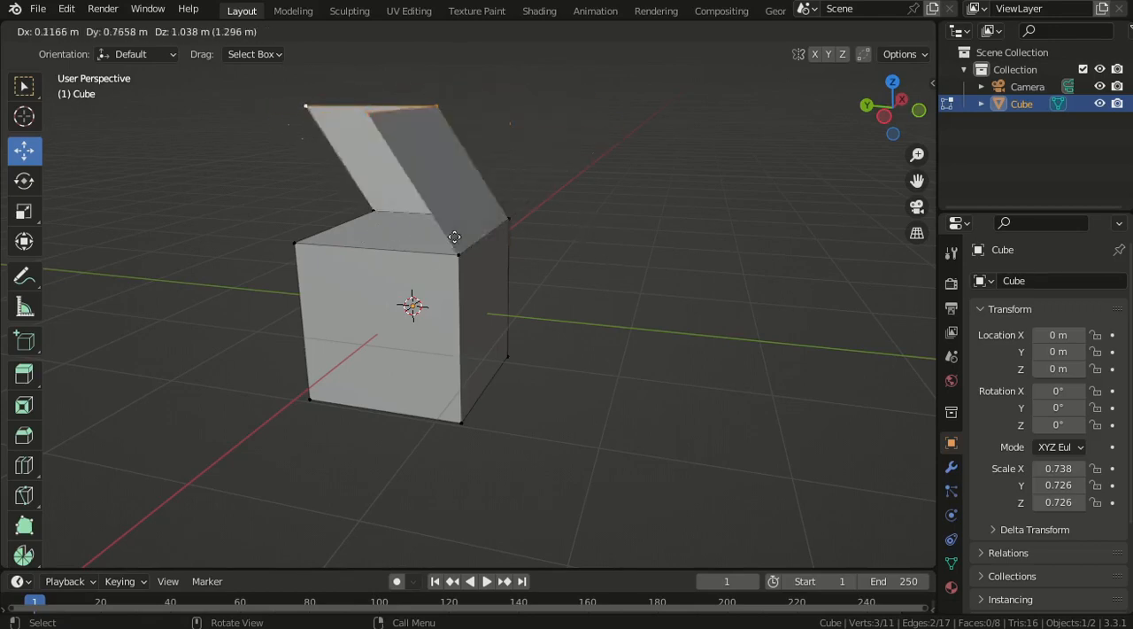
right_click(544, 241)
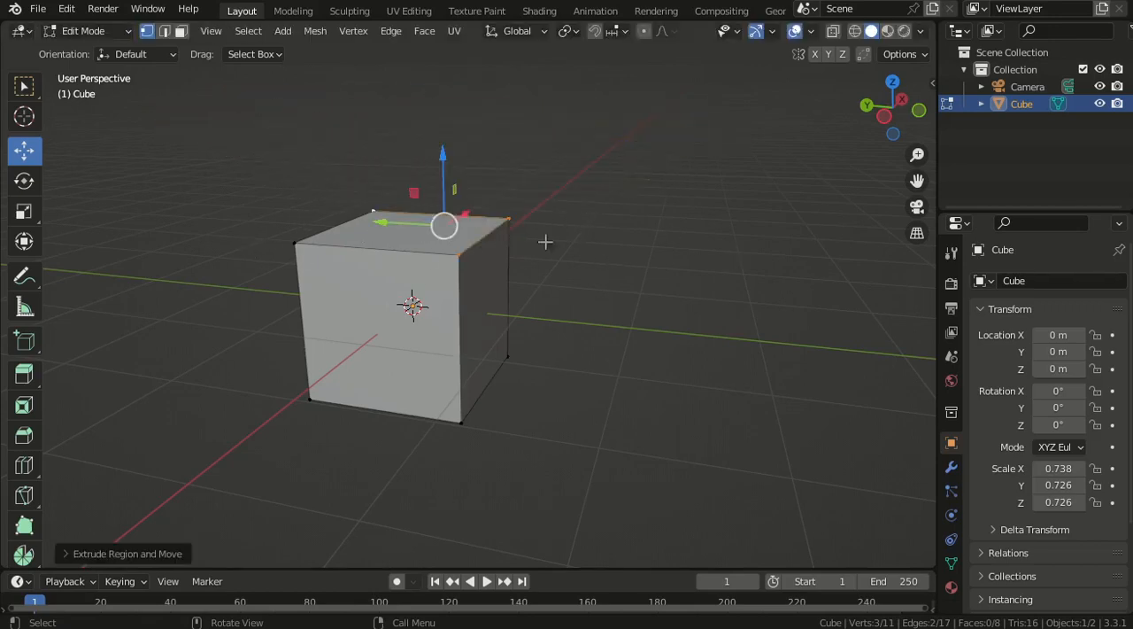
- Move the three extruded vertices upward to pull two upright faces out of the cube's top
scroll(522, 299, up, 1)
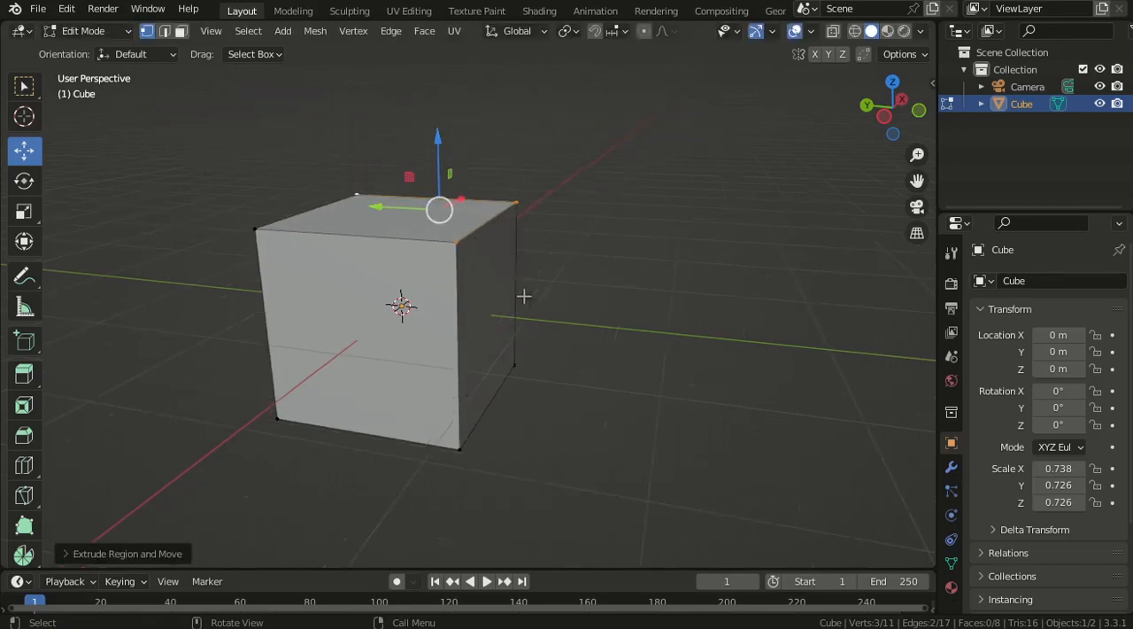
middle_drag(524, 297, 566, 192)
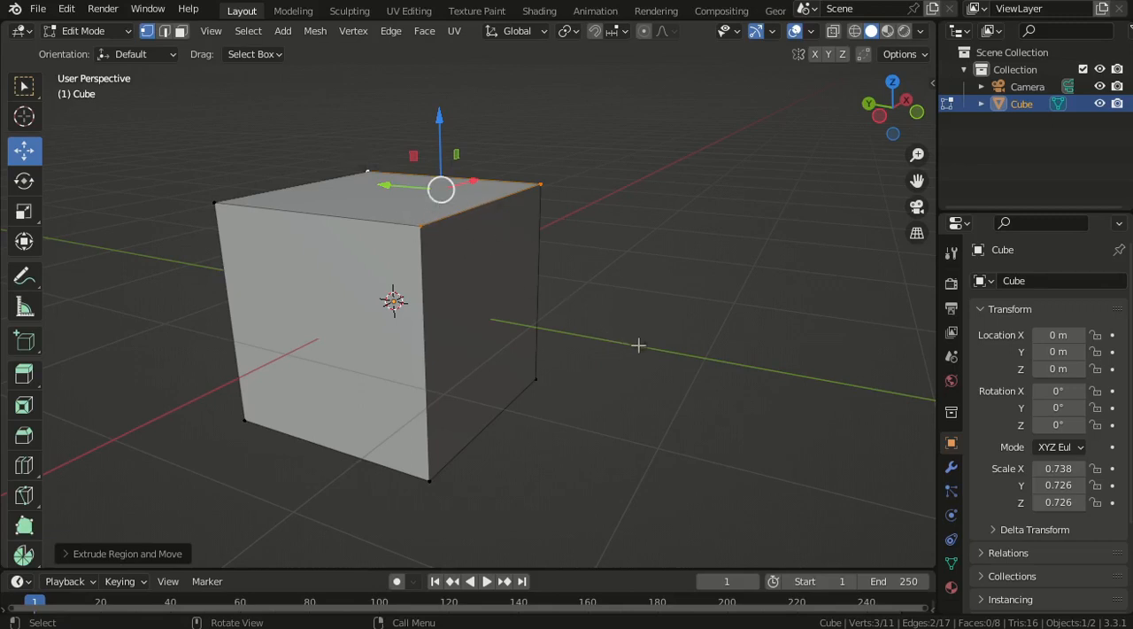
key(g)
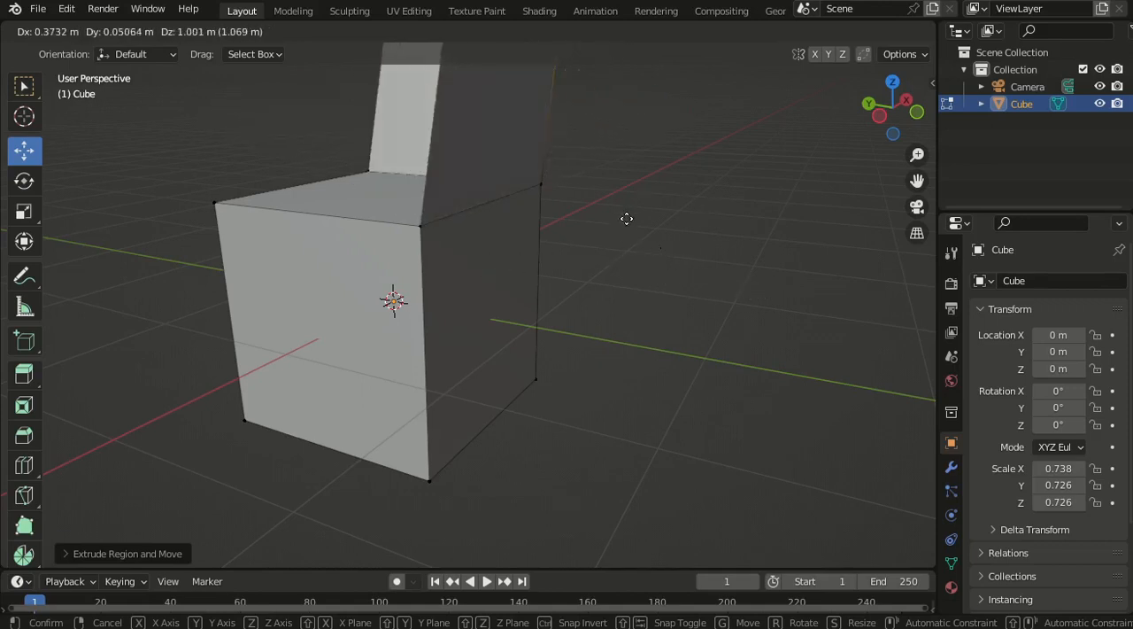
click(579, 245)
- Delete the three extruded vertices above the cube using the Vertices option
middle_drag(571, 246, 527, 312)
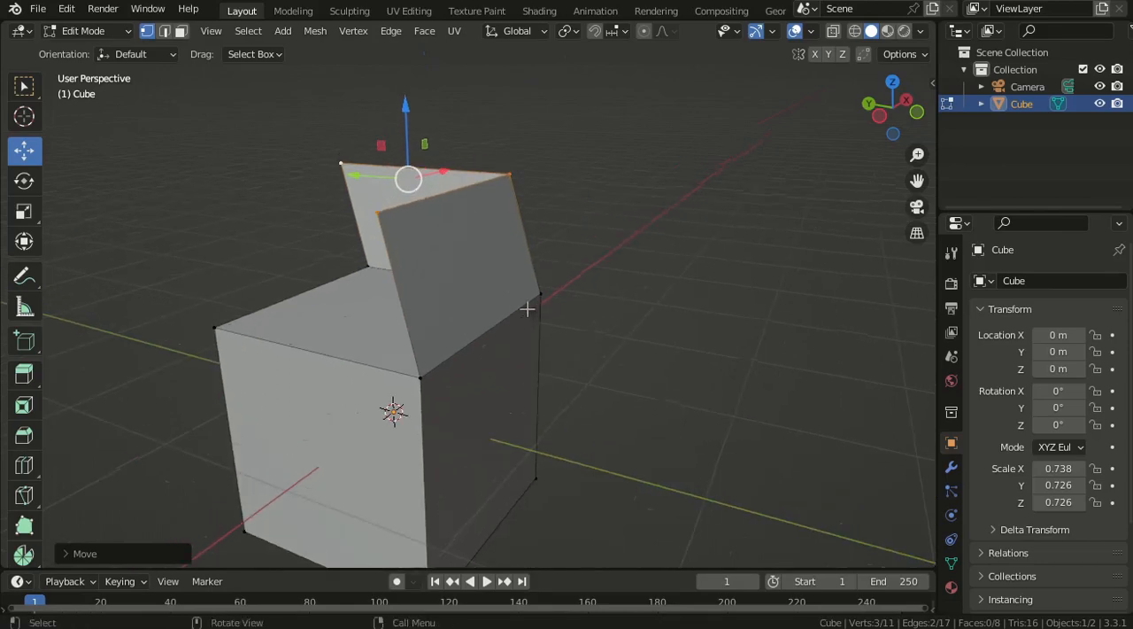
key(x)
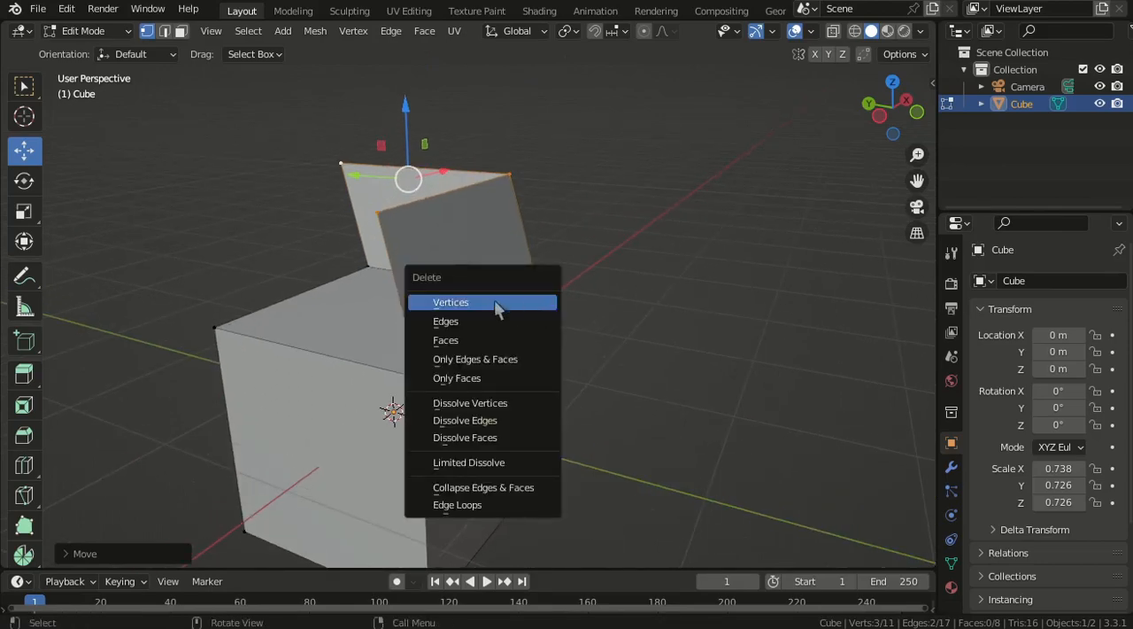
click(488, 297)
- Switch to edge selection and extrude the cube's top edge on the positive X side upward and outward into a slanted face
middle_drag(576, 296, 346, 151)
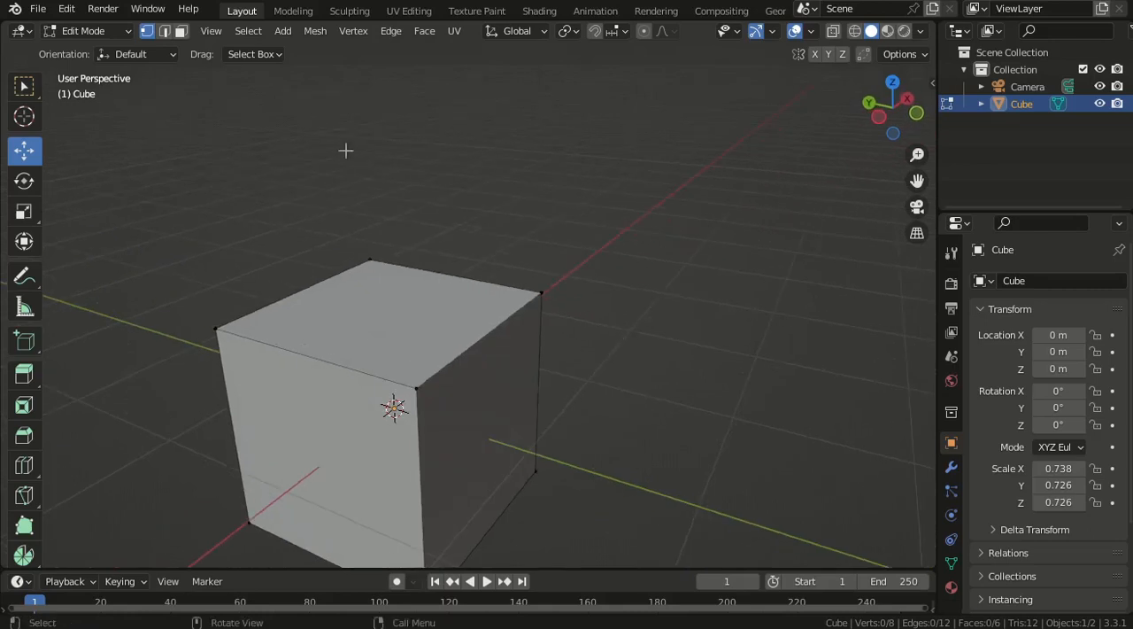
click(447, 268)
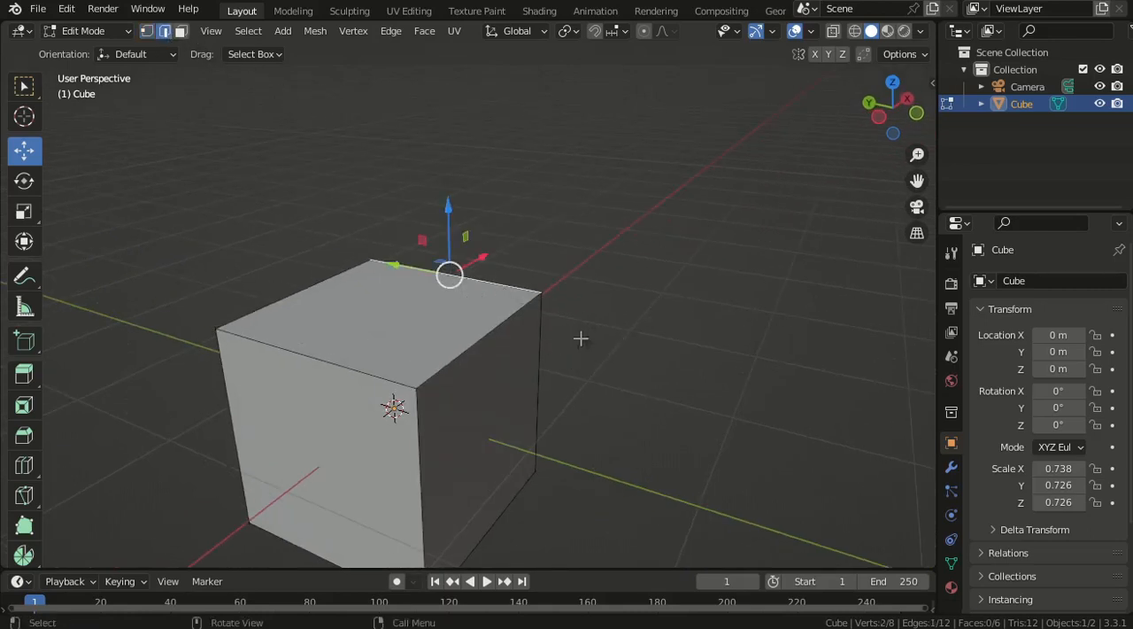
middle_drag(531, 367, 567, 362)
key(e)
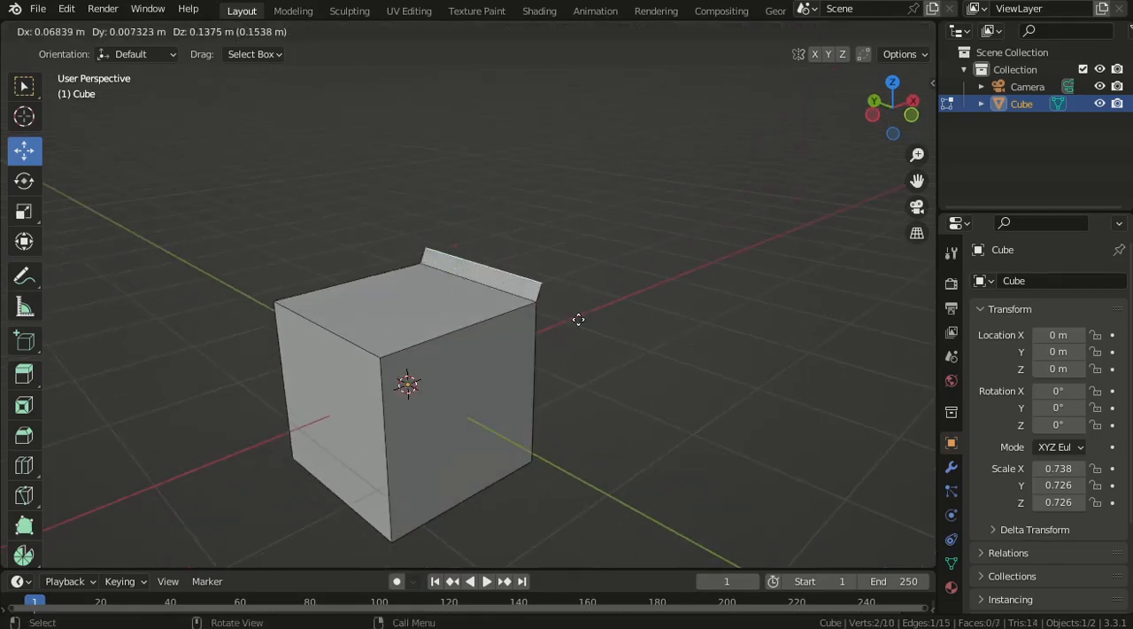
click(635, 195)
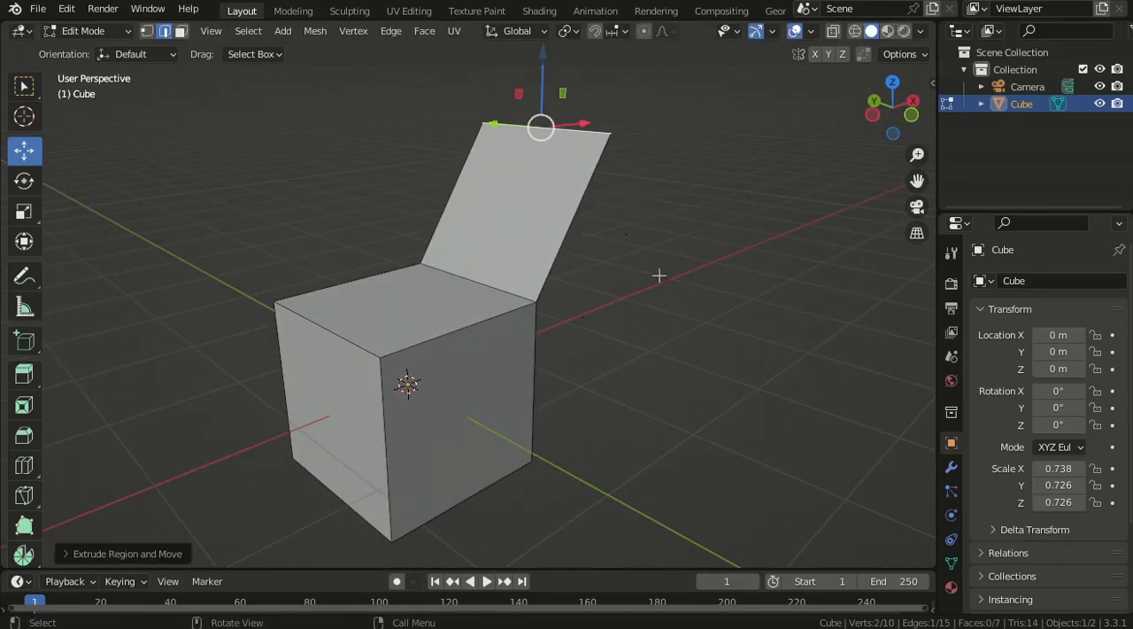
- Delete the upper edge of the extruded slanted face using the Edges option
middle_drag(658, 271, 645, 289)
key(x)
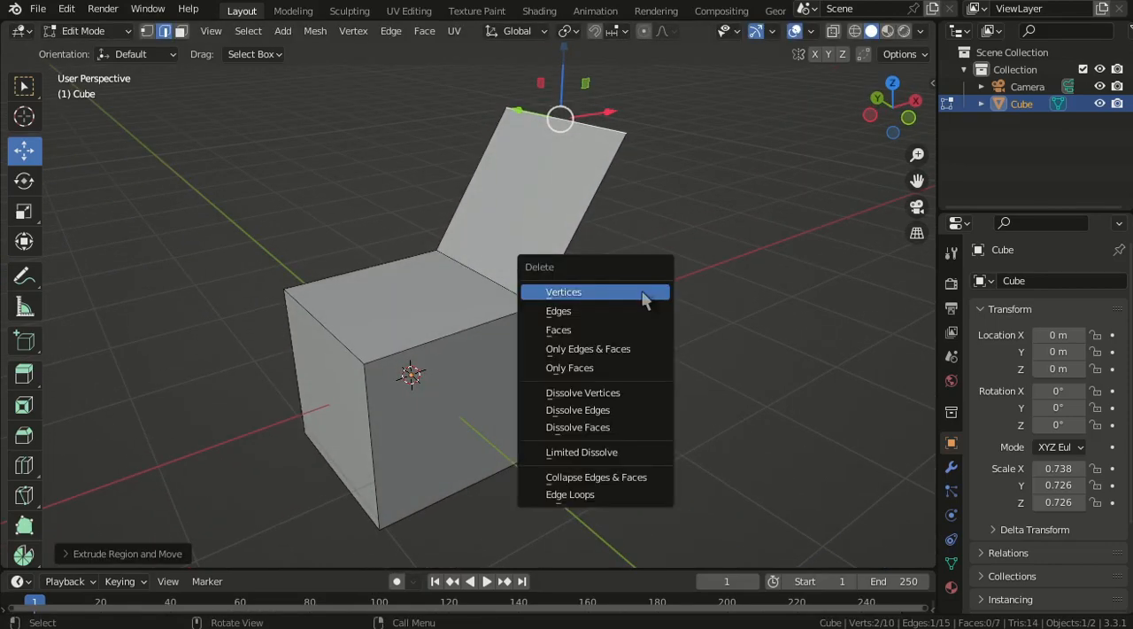
click(573, 314)
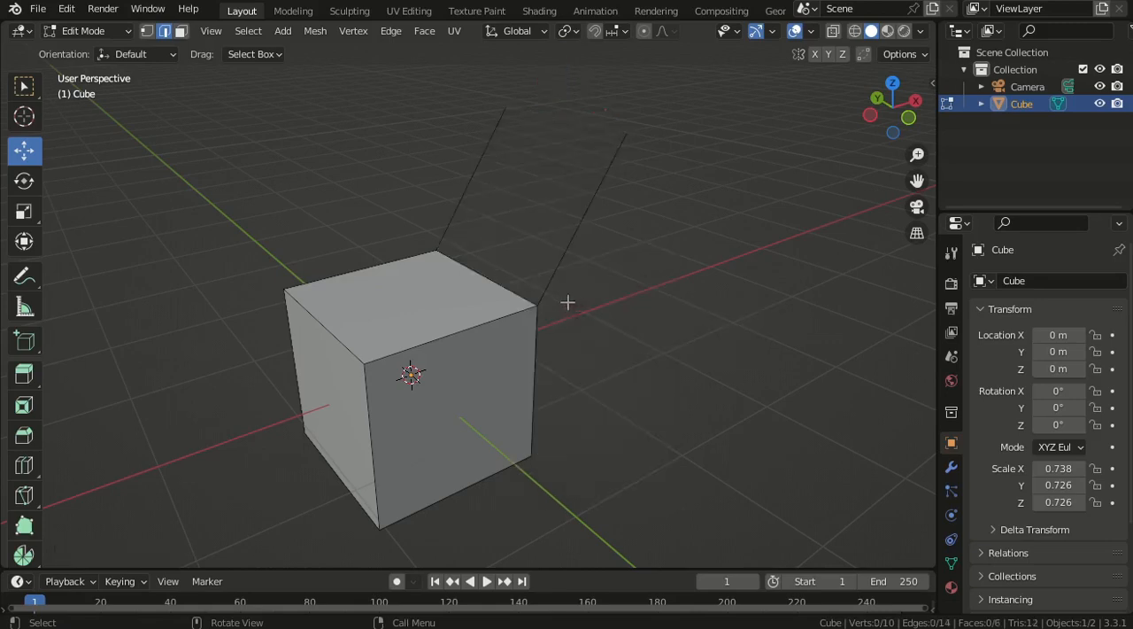
- Delete the two remaining slanted edges above the cube using the Edges option
middle_drag(567, 303, 586, 210)
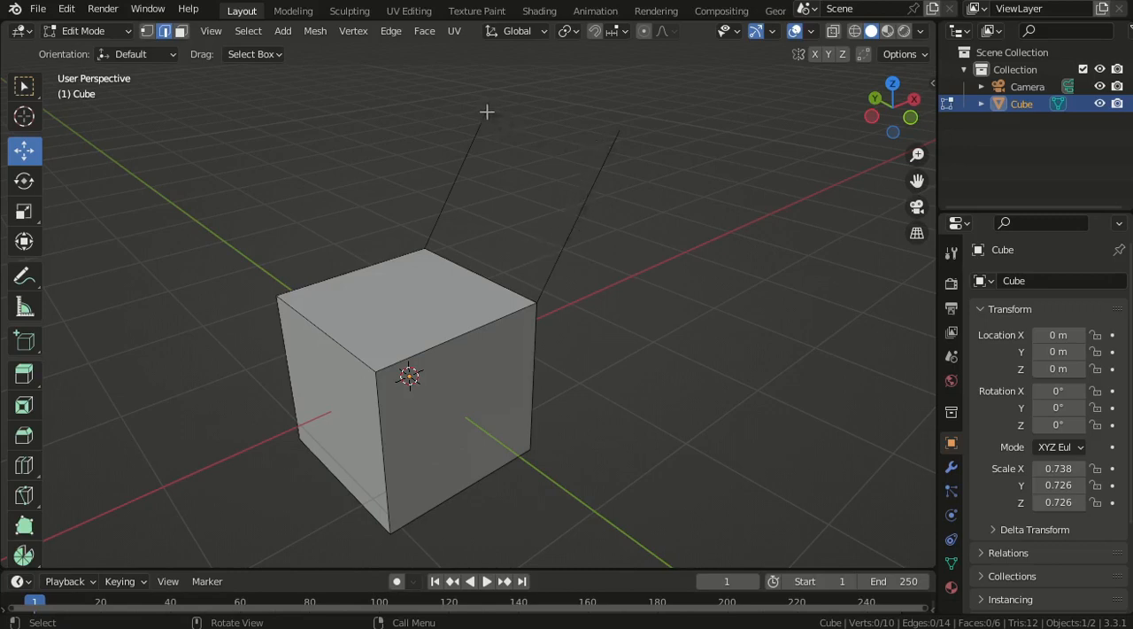
click(580, 215)
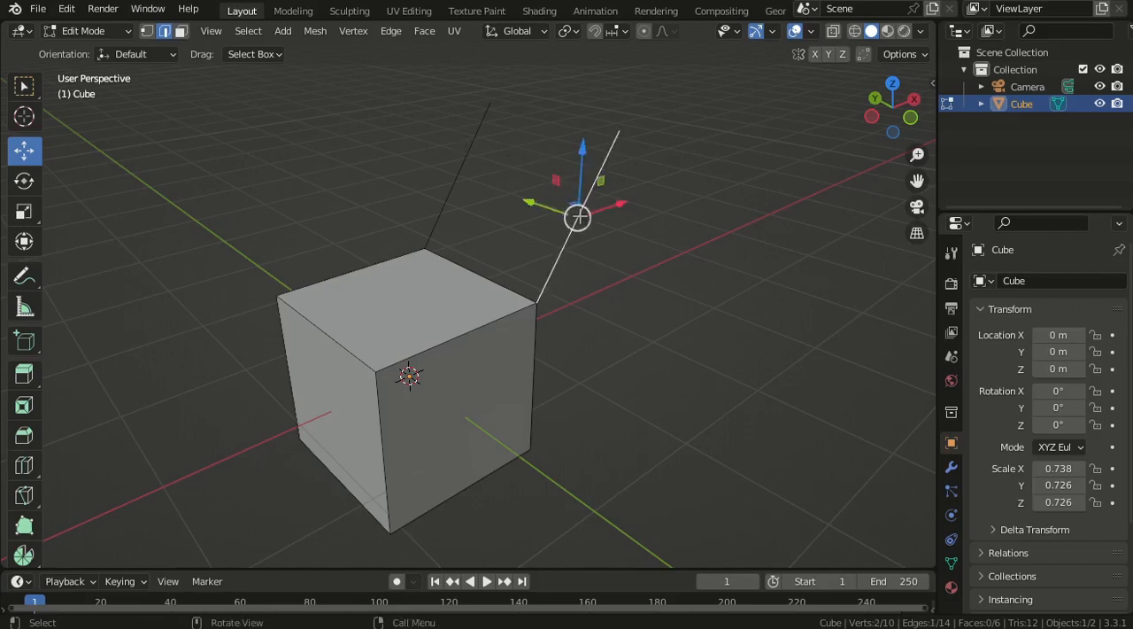
shift+click(471, 137)
mouse_move(421, 254)
middle_down()
mouse_move(494, 256)
mouse_move(504, 251)
mouse_move(494, 236)
mouse_move(517, 255)
mouse_move(419, 246)
middle_up()
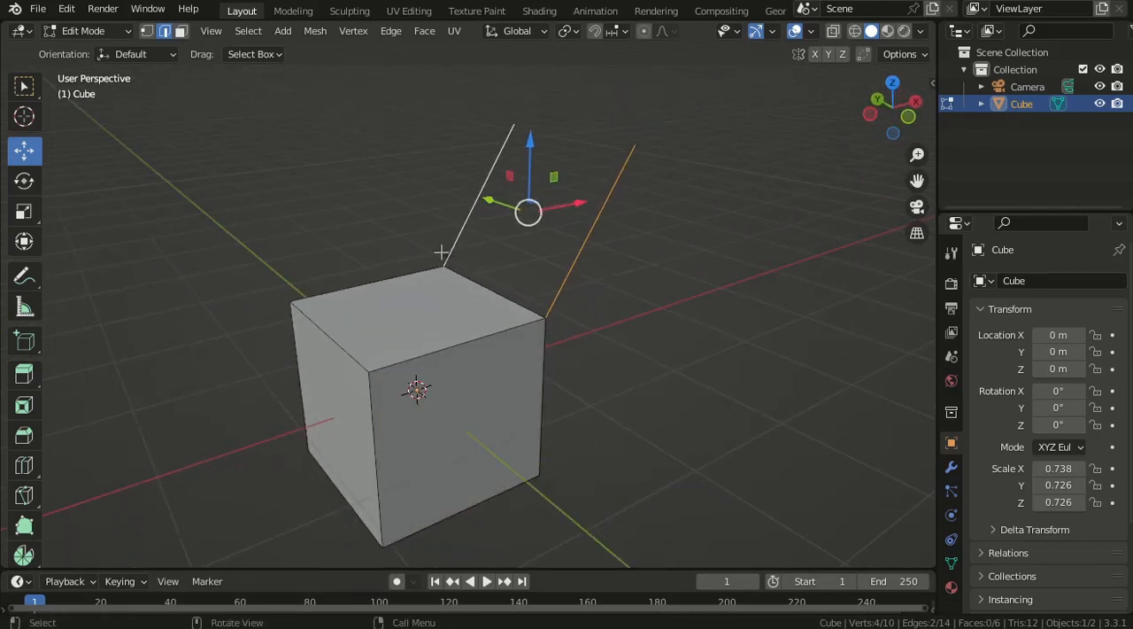
key(x)
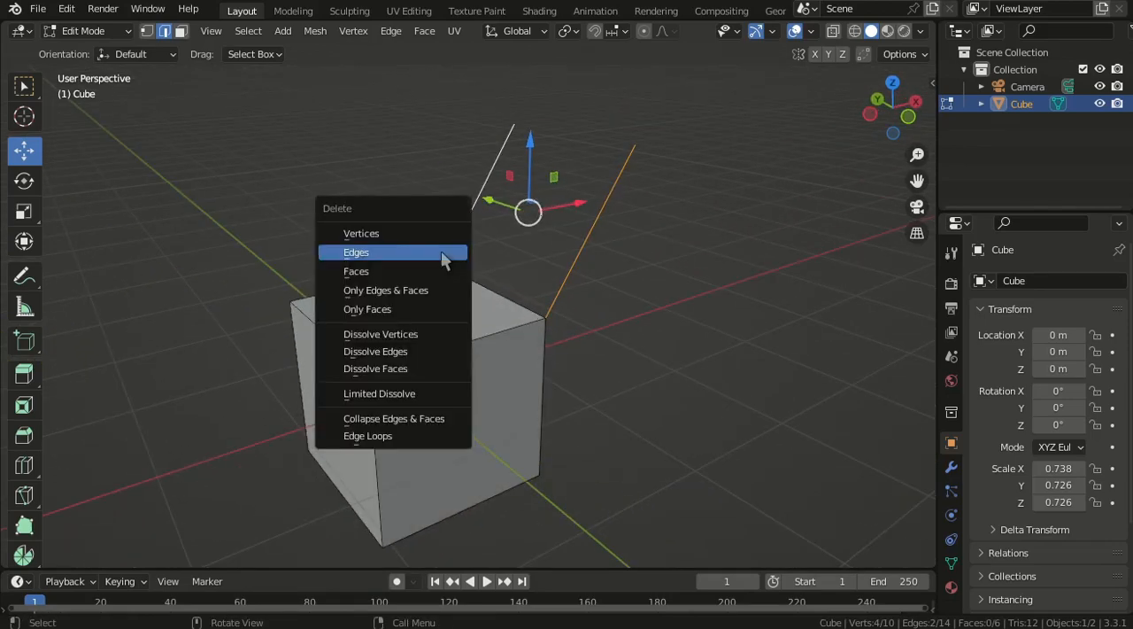
click(390, 256)
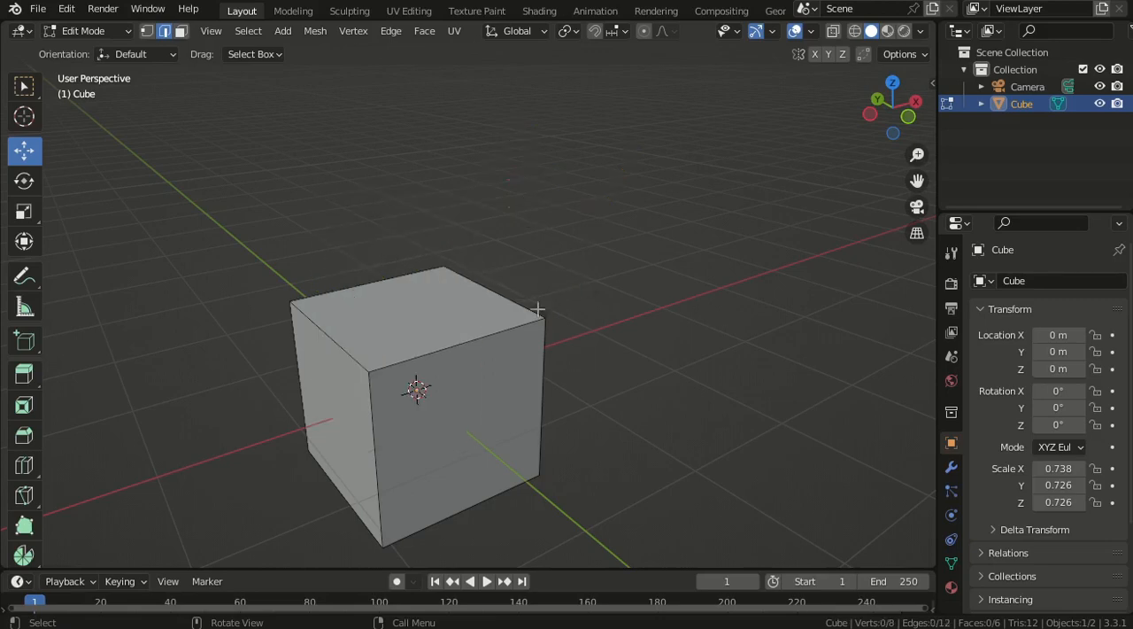
- Switch to face selection and extrude the cube's top face upward and sideways into a slanted block
scroll(534, 309, up, 3)
middle_drag(498, 321, 432, 316)
scroll(433, 316, down, 3)
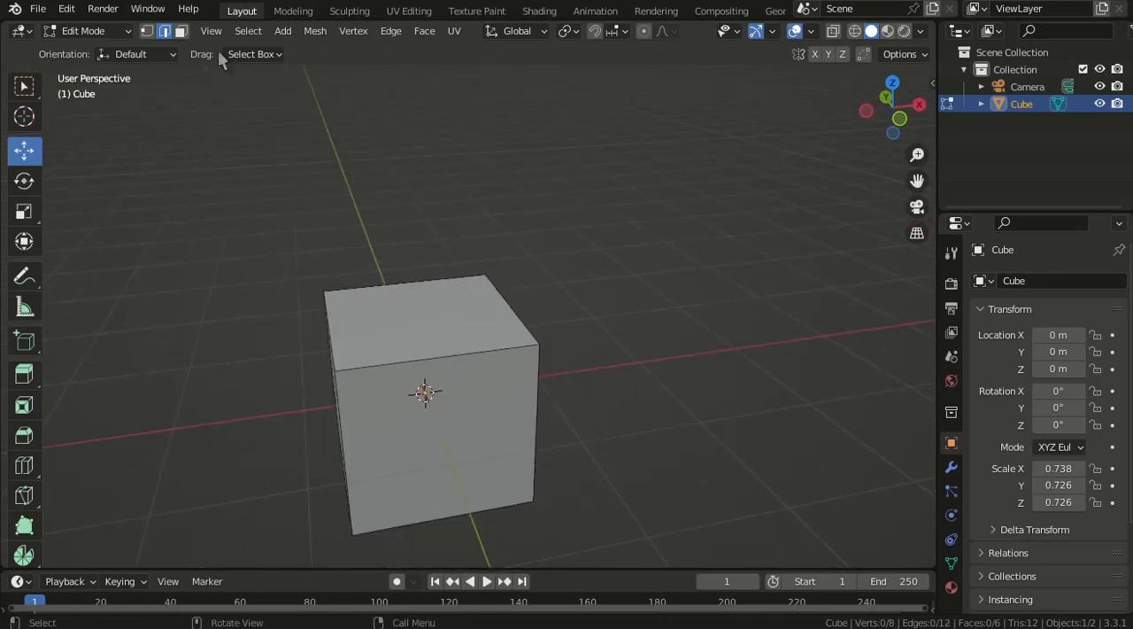
click(183, 34)
click(449, 349)
scroll(449, 345, down, 2)
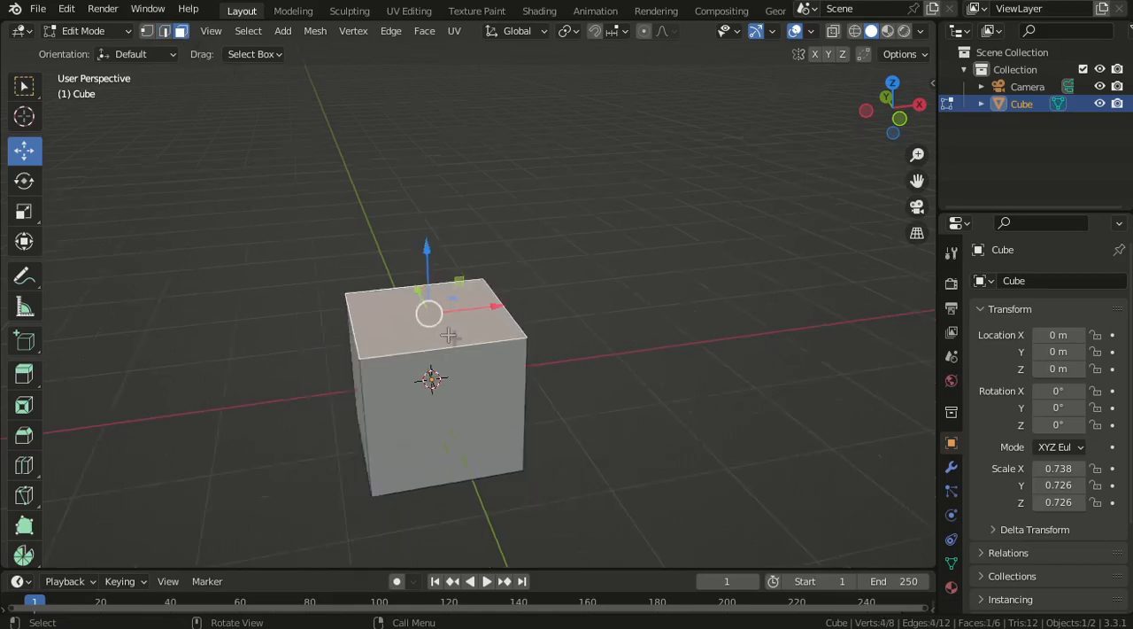
middle_drag(341, 364, 451, 344)
scroll(434, 332, up, 3)
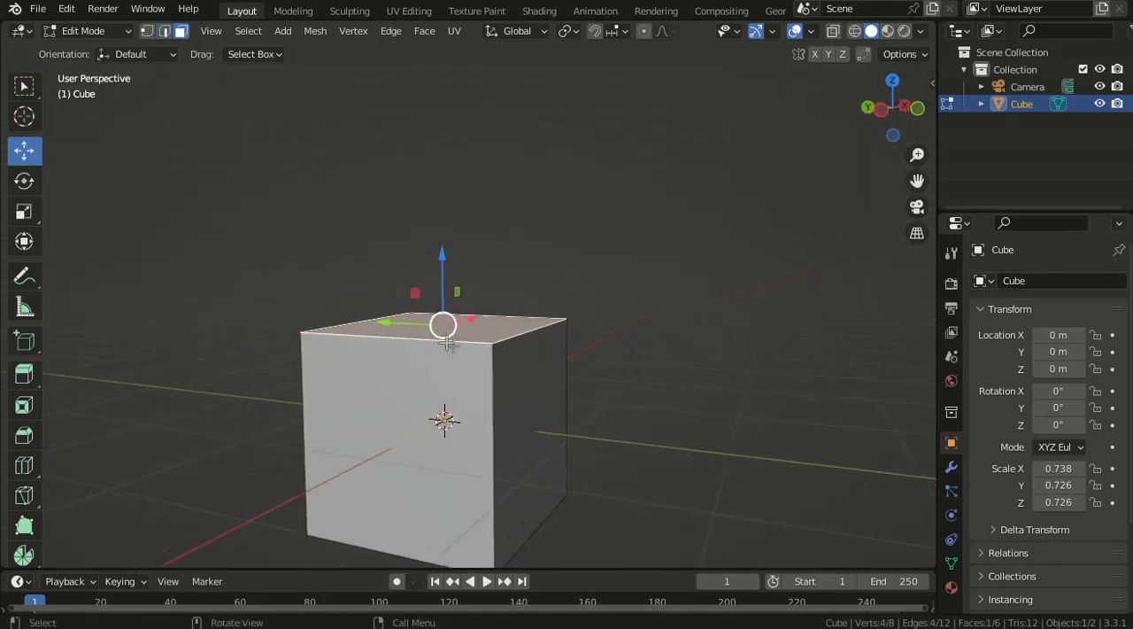
key(e)
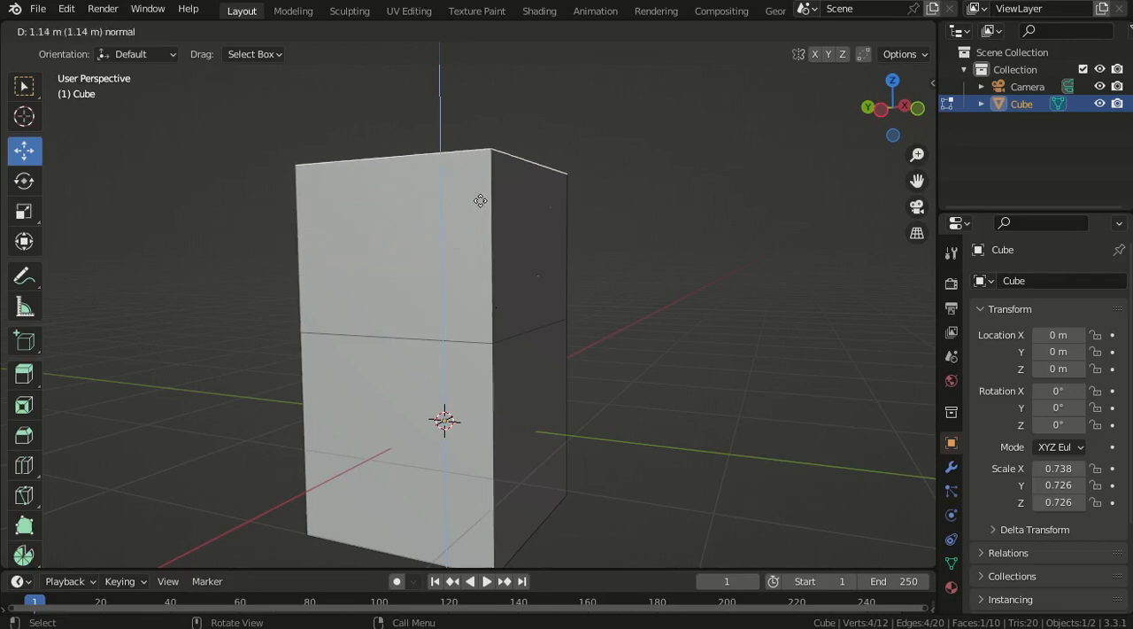
right_click(494, 231)
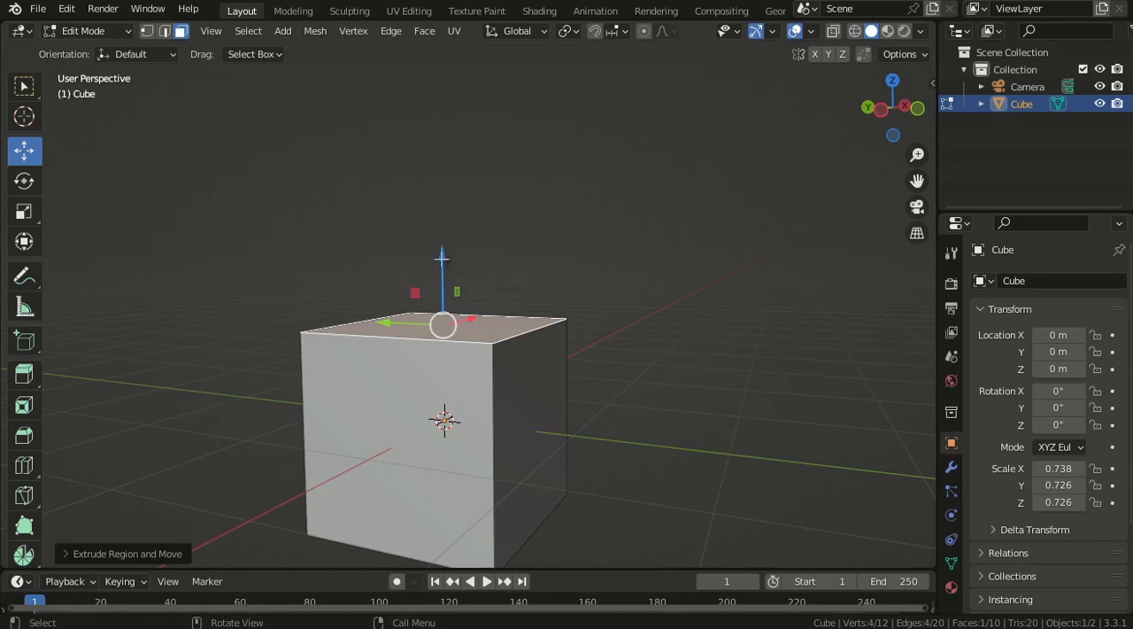
key(g)
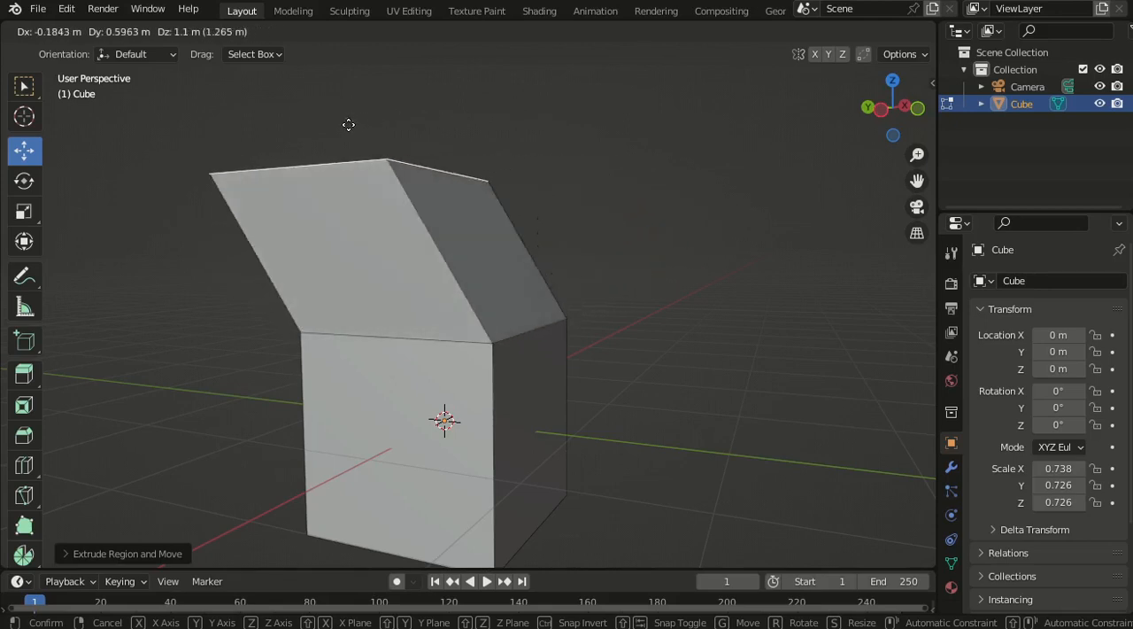
click(488, 125)
- Select the top and four side faces of the slanted upper block and delete them using the Faces option
middle_drag(643, 367, 478, 290)
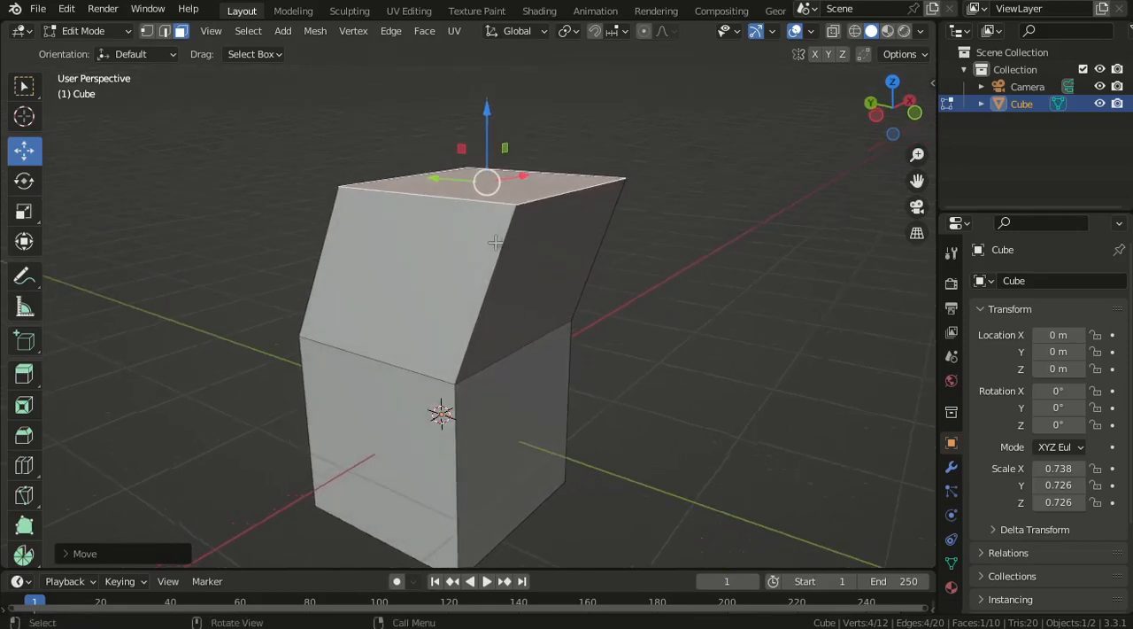
middle_drag(590, 300, 557, 299)
shift+click(538, 265)
shift+click(416, 272)
middle_drag(415, 271, 674, 285)
shift+click(536, 263)
middle_drag(416, 374, 613, 381)
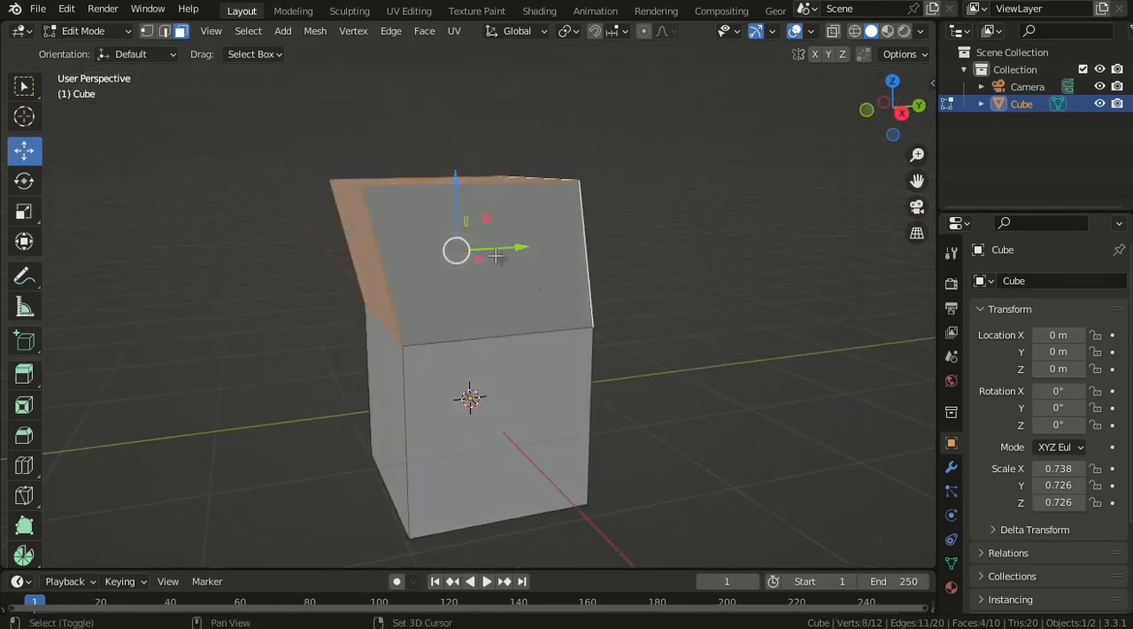
shift+click(495, 256)
middle_drag(476, 268, 543, 309)
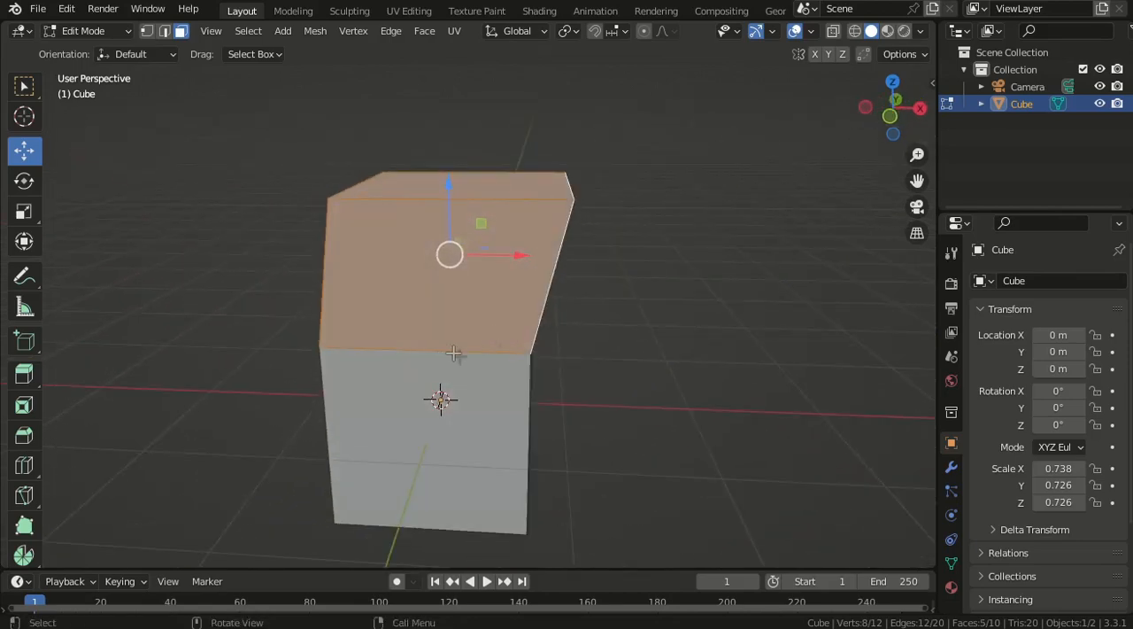
key(x)
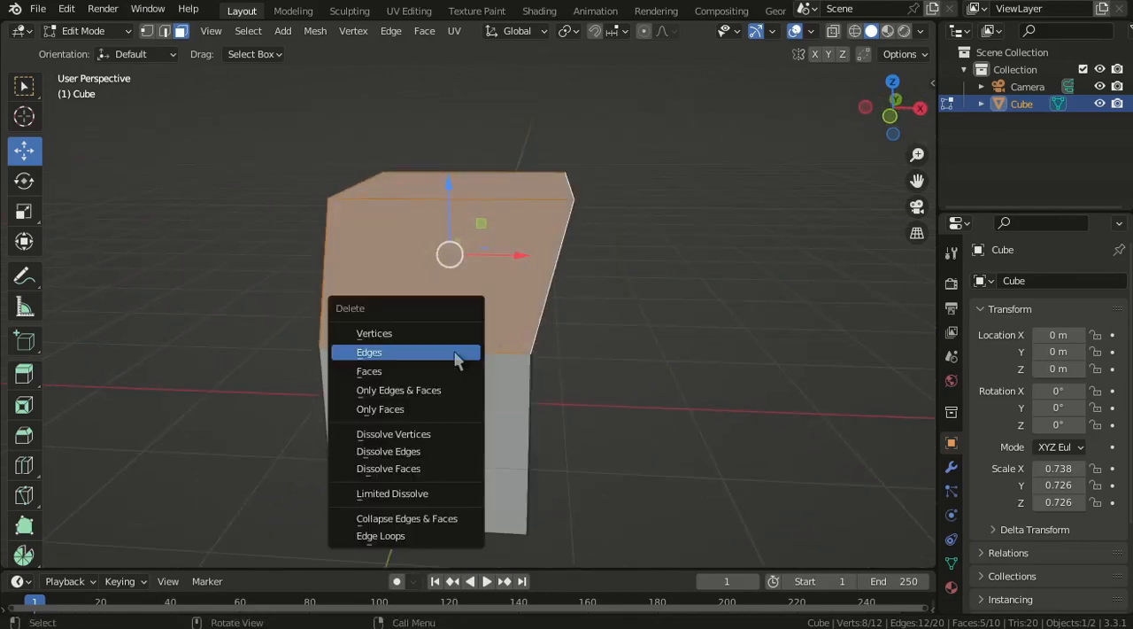
click(379, 371)
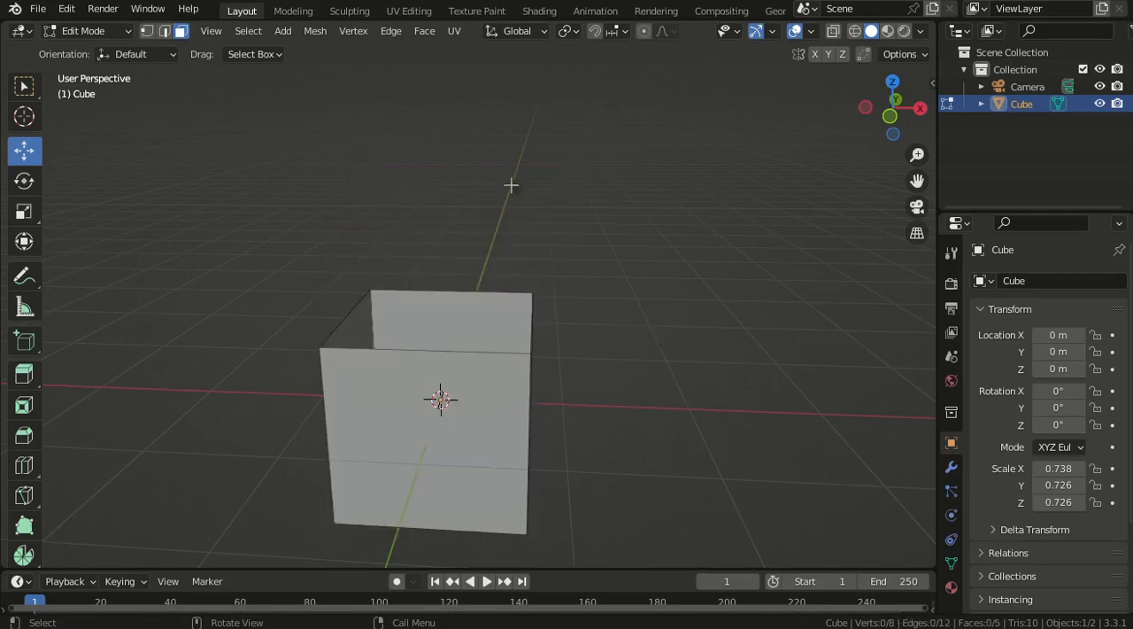
- Switch to edge selection and fill the cube's open top with a face from two opposite rim edges
middle_drag(612, 371, 529, 429)
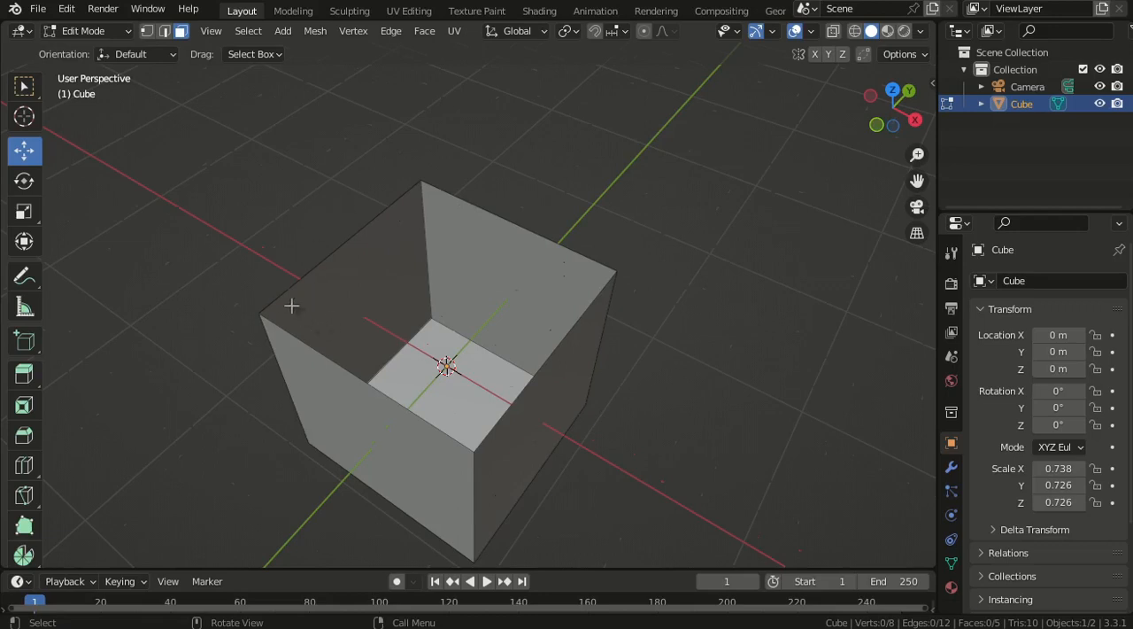
middle_drag(548, 387, 279, 169)
click(165, 31)
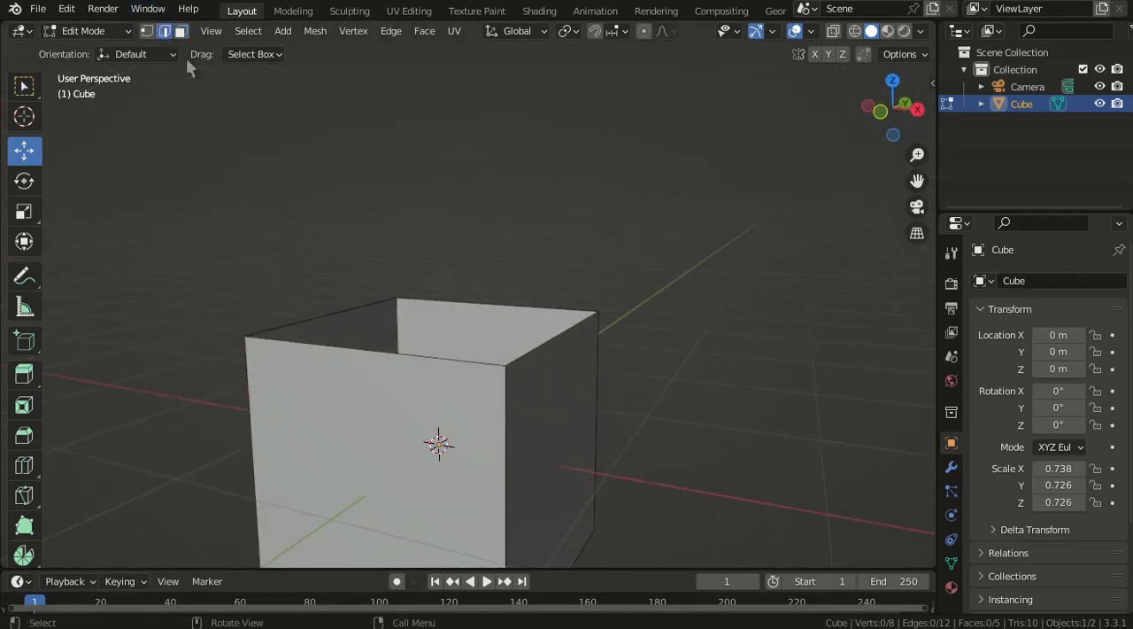
middle_drag(335, 135, 393, 268)
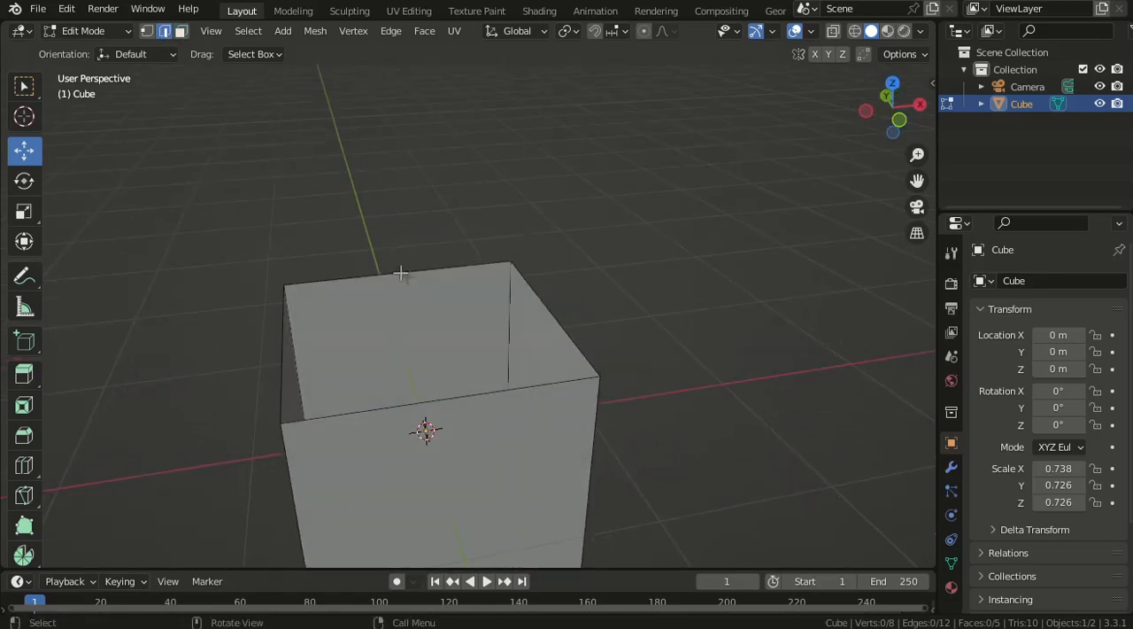
click(401, 274)
shift+click(433, 400)
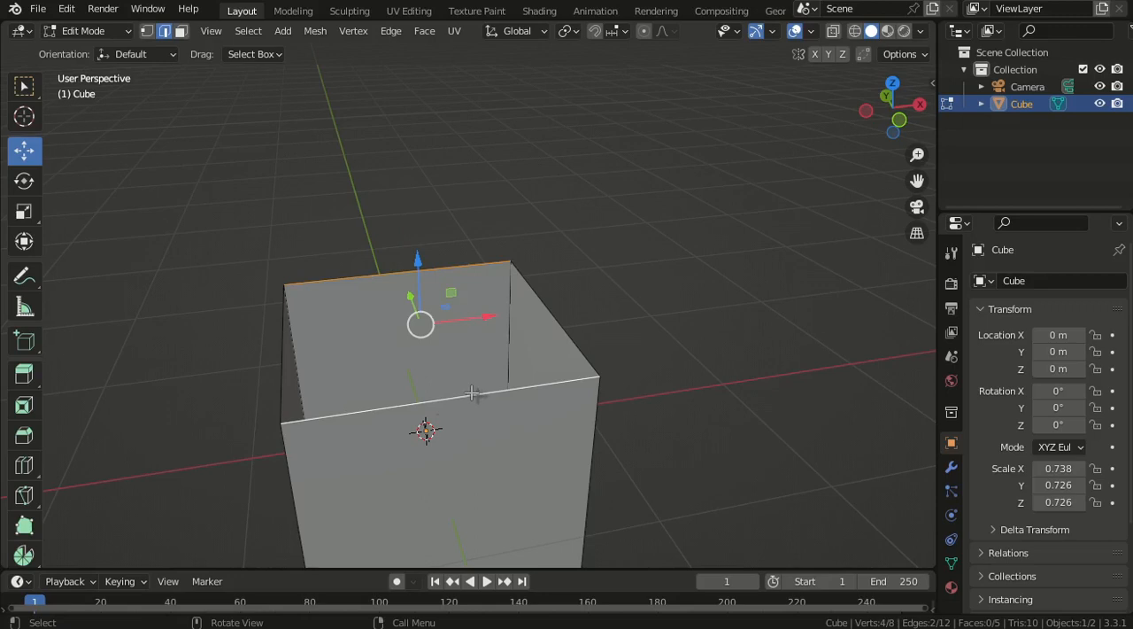
key(f)
scroll(470, 321, down, 3)
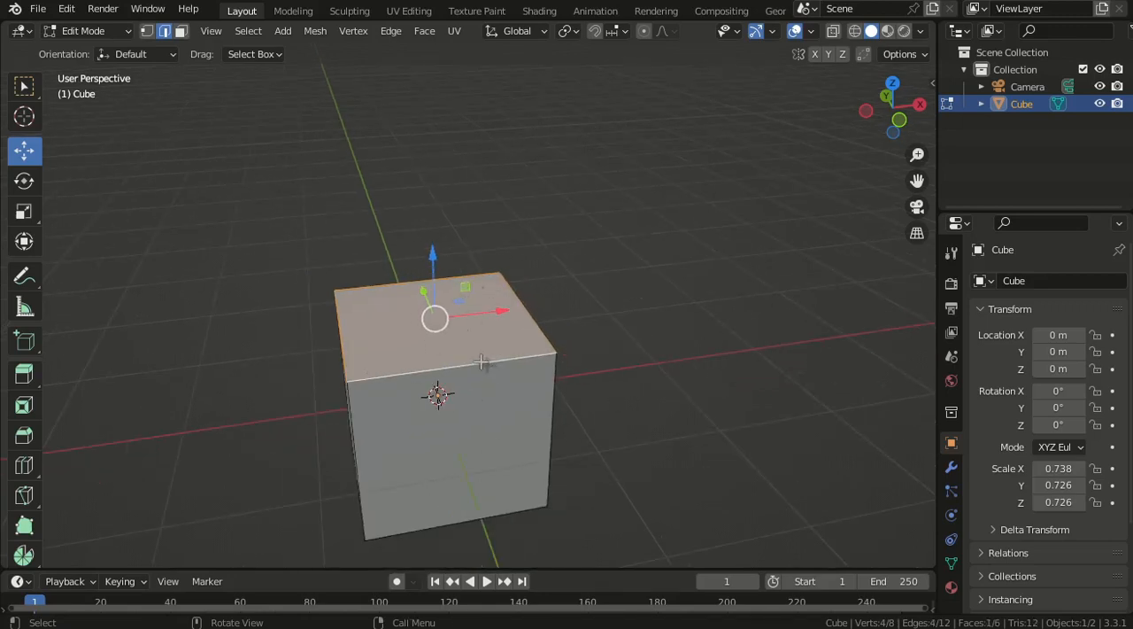
- Add one horizontal loop cut around the cube at mid-height
middle_drag(483, 359, 283, 209)
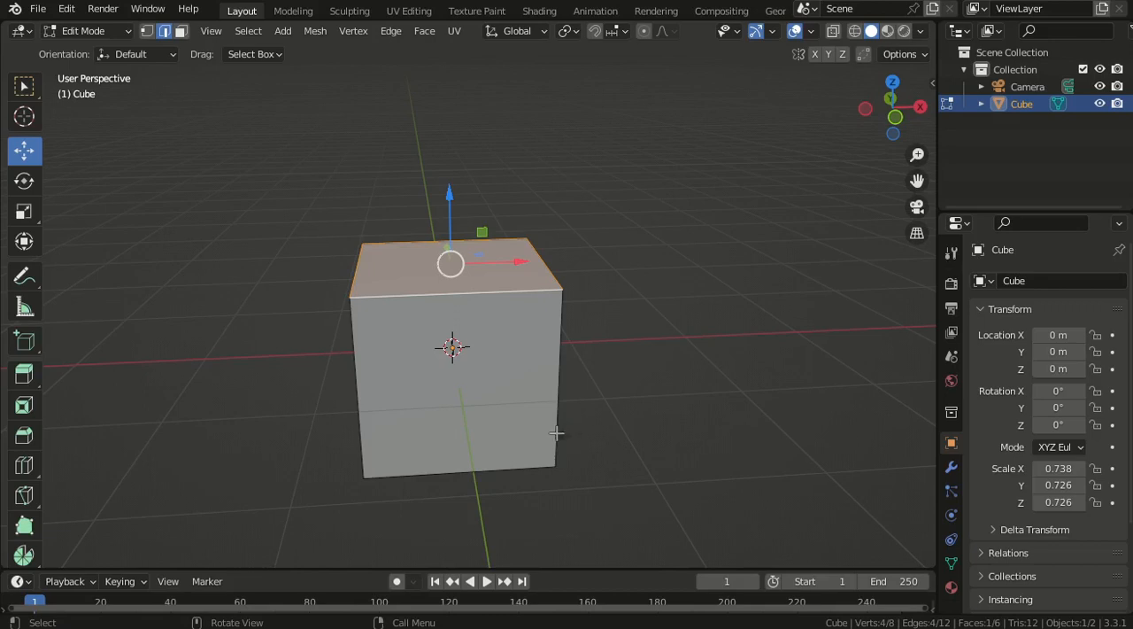
middle_drag(558, 436, 497, 388)
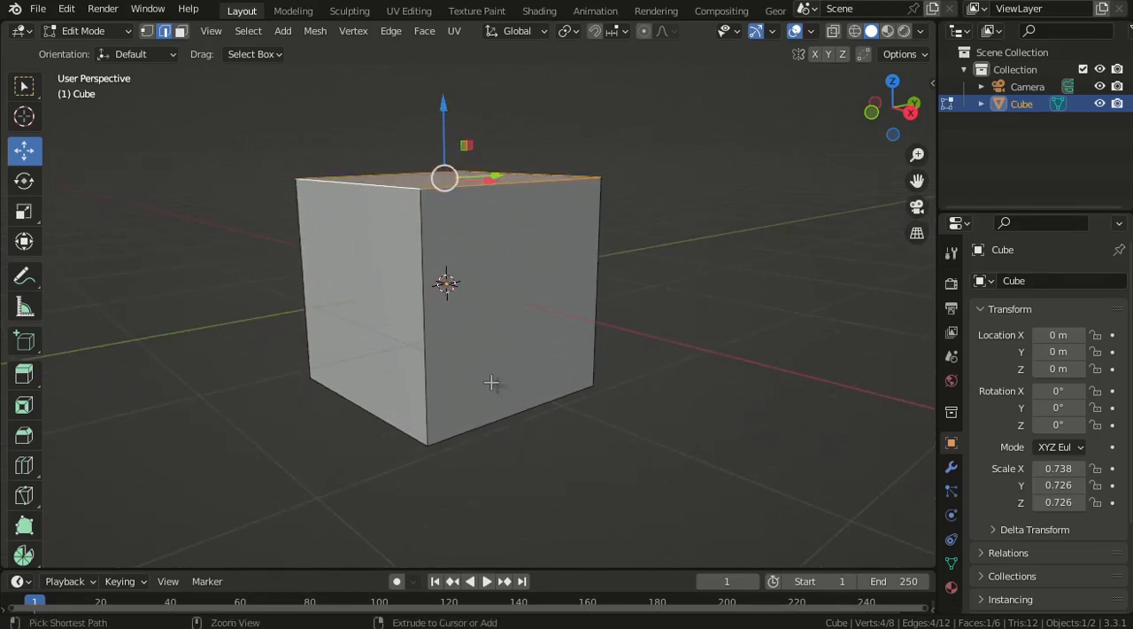
key(ctrl+r)
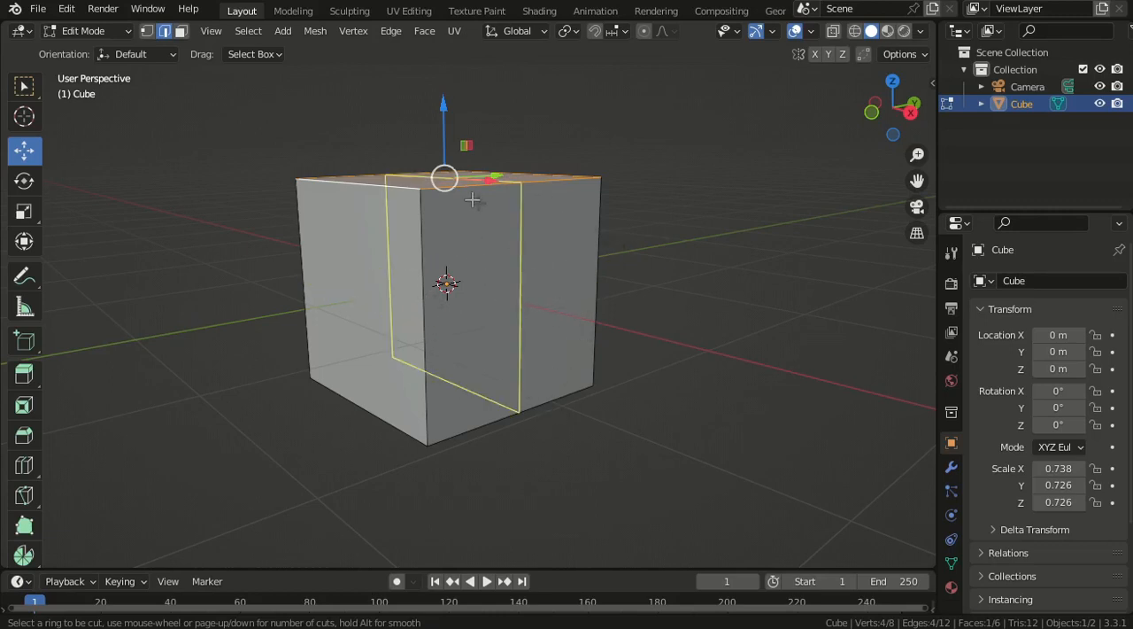
click(424, 304)
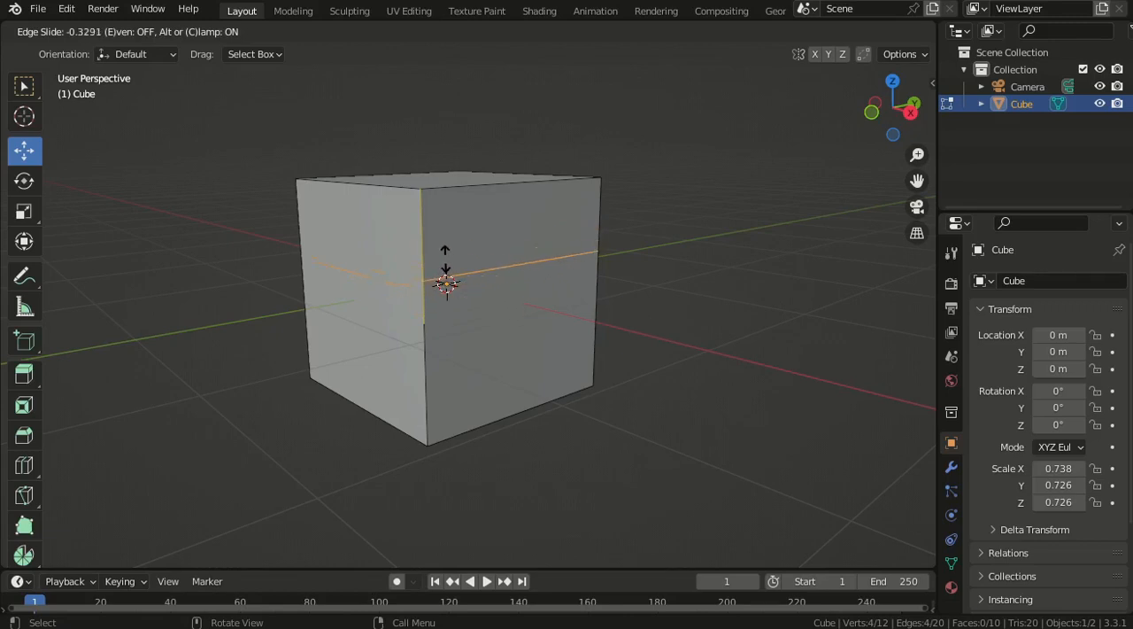
click(444, 258)
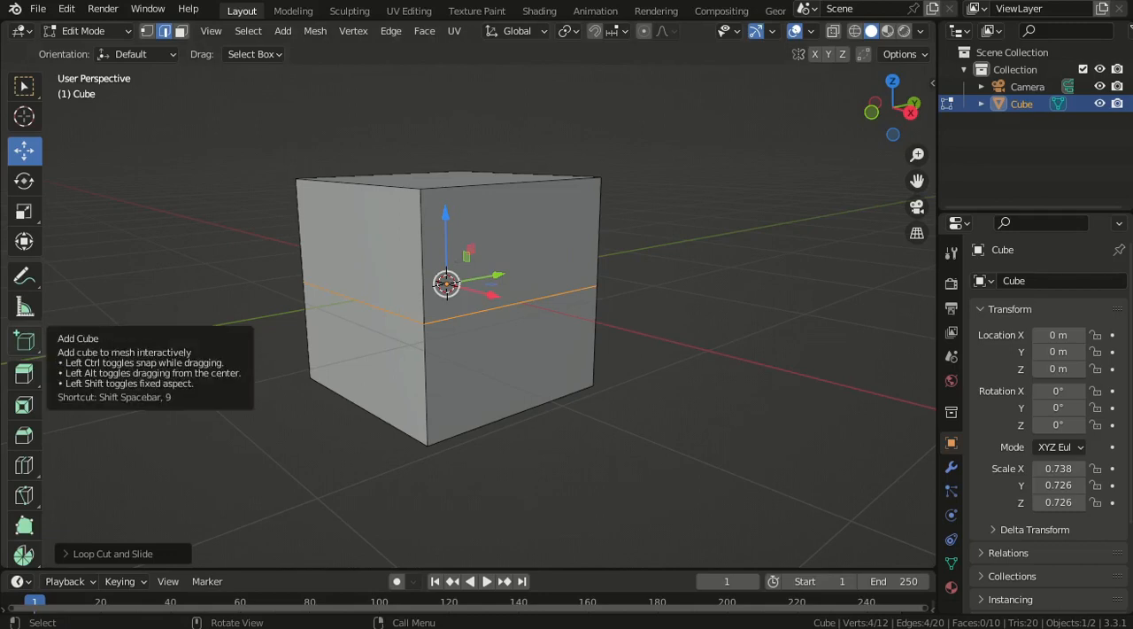
- Add six evenly spaced vertical loop cuts across the cube along the Y axis
middle_drag(493, 304, 445, 325)
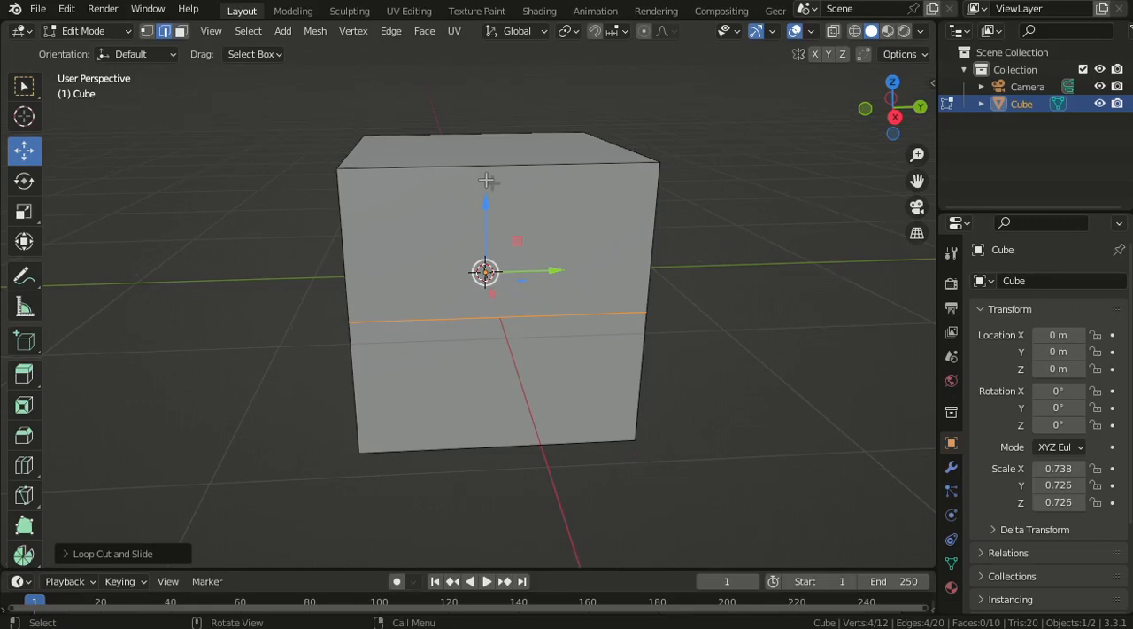
key(ctrl+r)
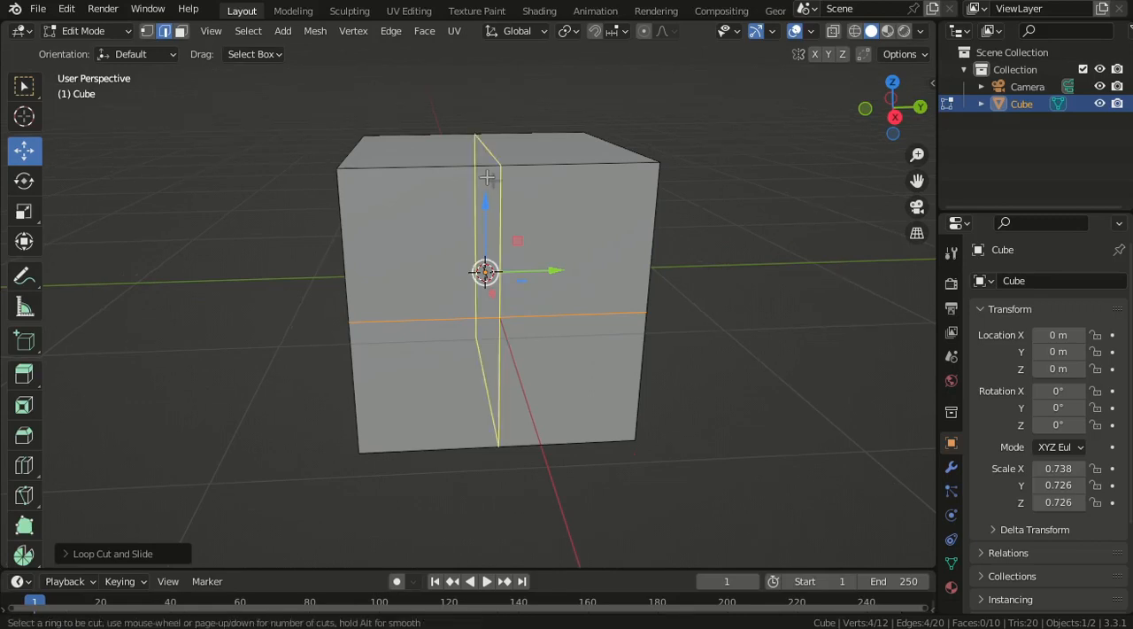
scroll(487, 177, up, 5)
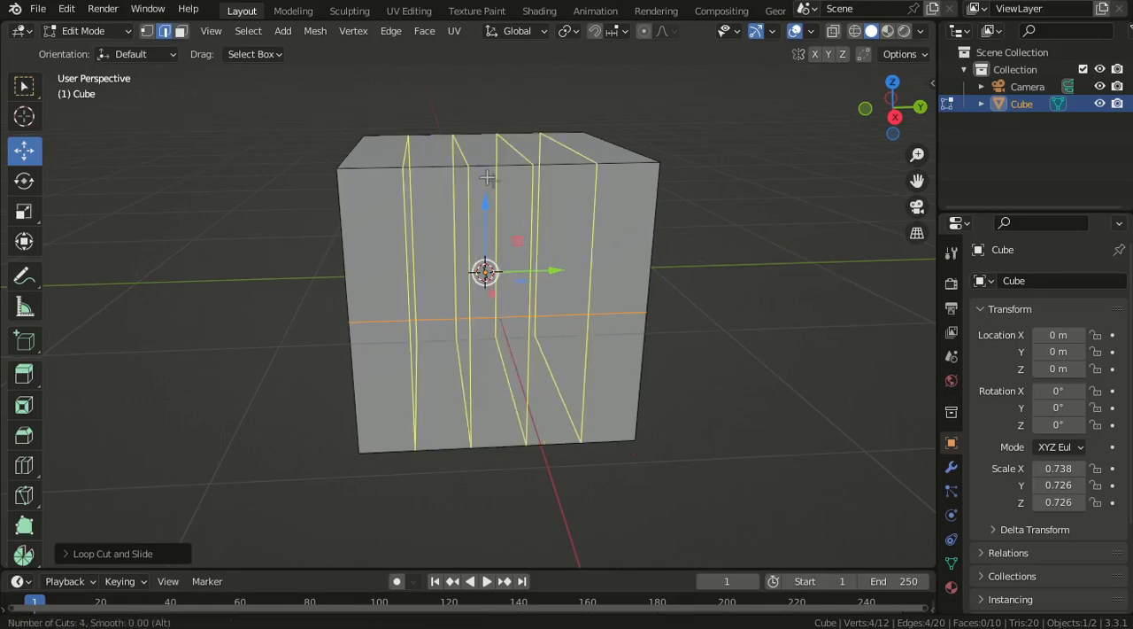
click(487, 177)
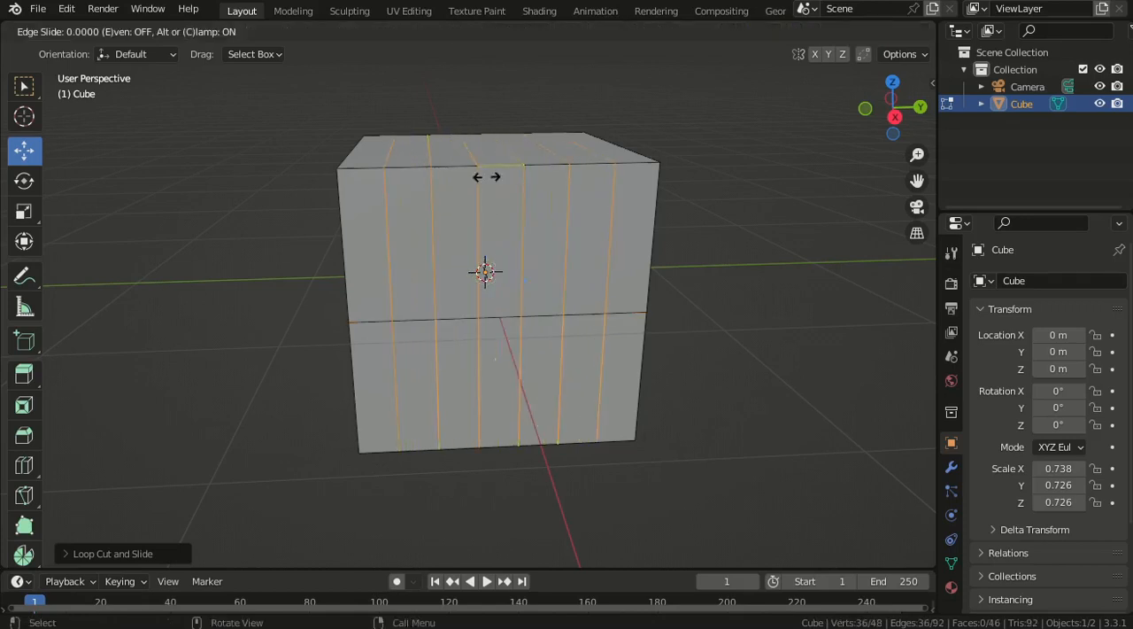
right_click(482, 175)
- Select the whole fourth vertical edge loop from the negative Y side and remove it with Dissolve Edges
scroll(496, 194, down, 3)
mouse_move(522, 222)
middle_down()
mouse_move(502, 292)
mouse_move(512, 217)
middle_up()
click(512, 213)
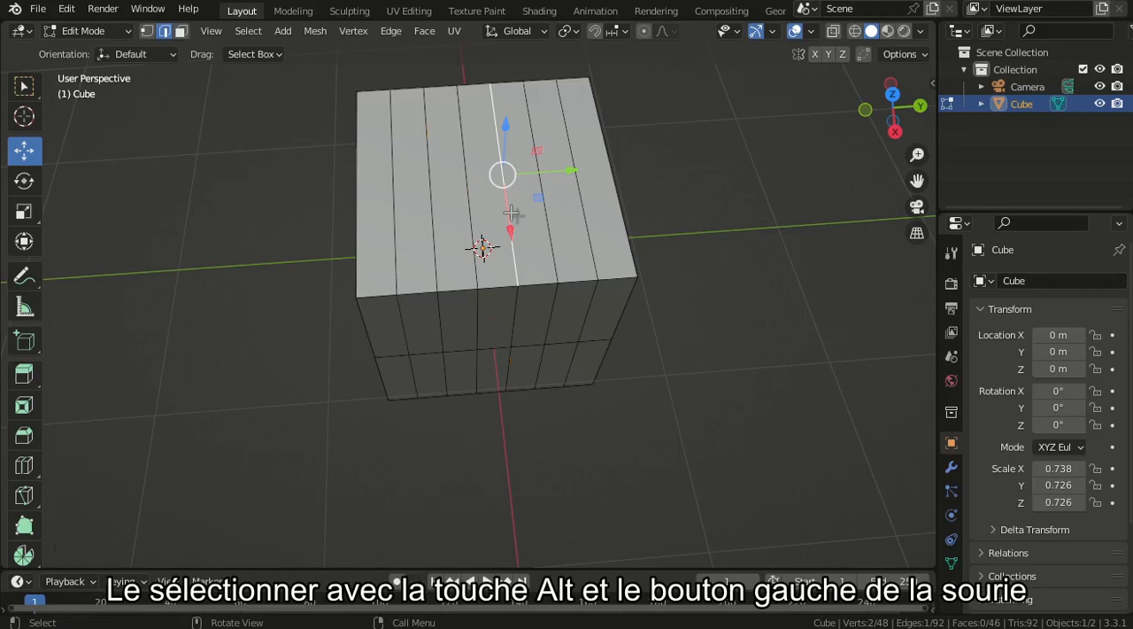
alt+click(512, 214)
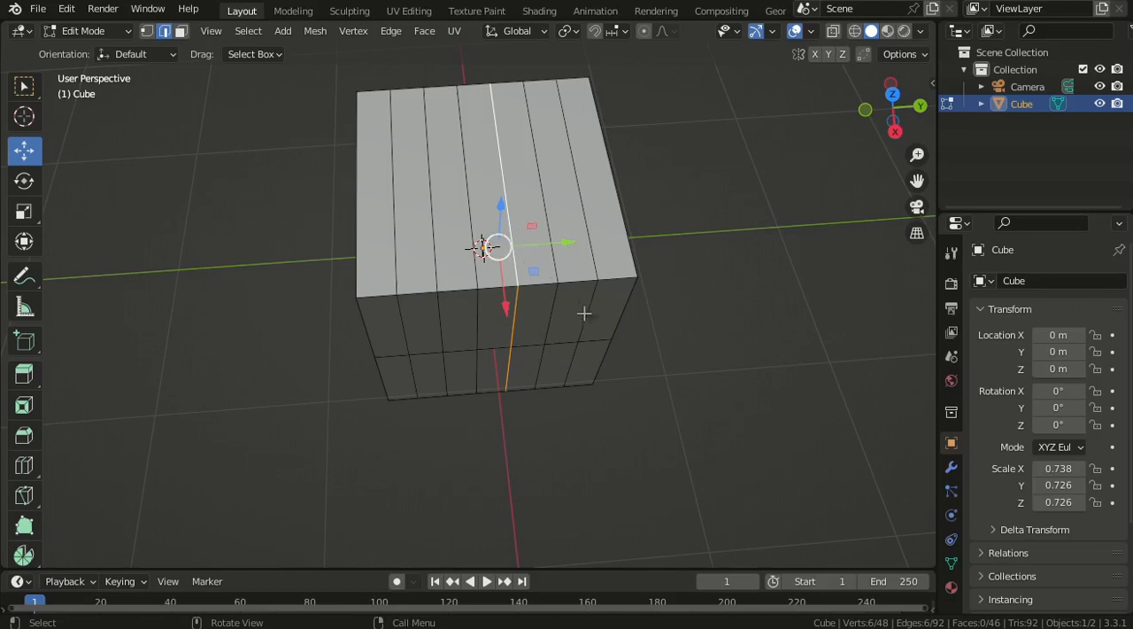
key(x)
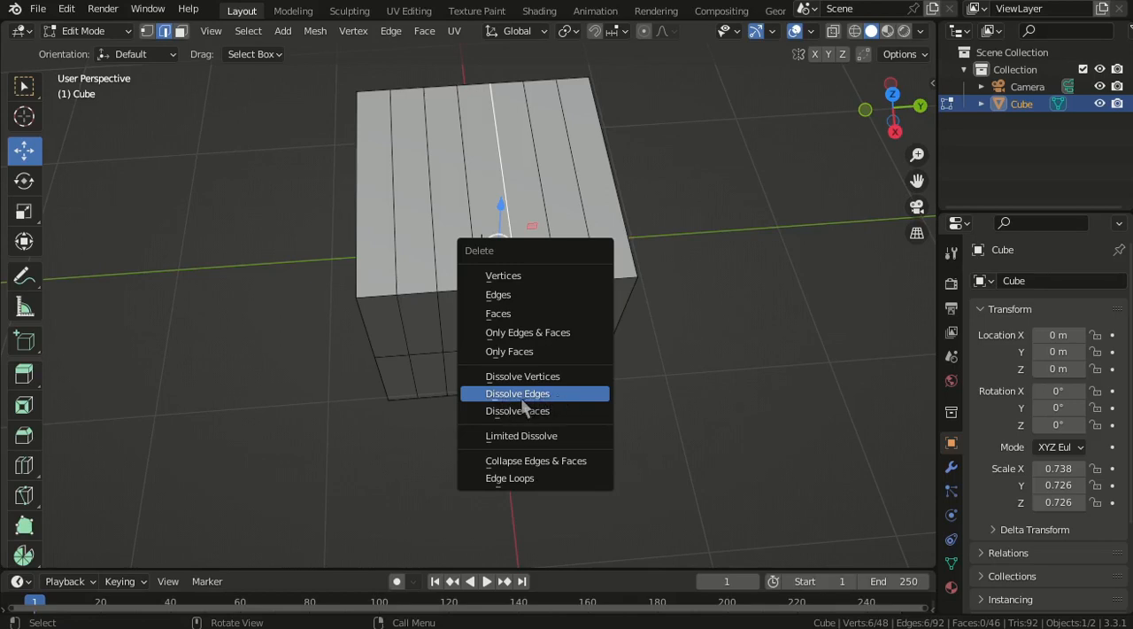
click(523, 395)
middle_drag(522, 397, 574, 319)
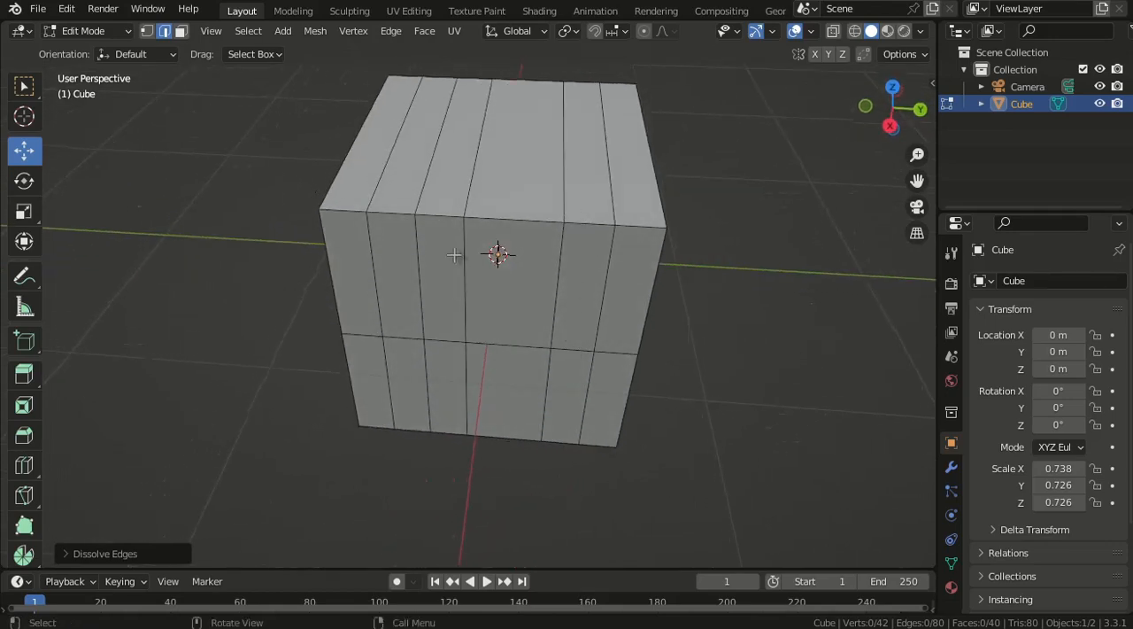
middle_drag(600, 382, 207, 307)
scroll(66, 152, up, 1)
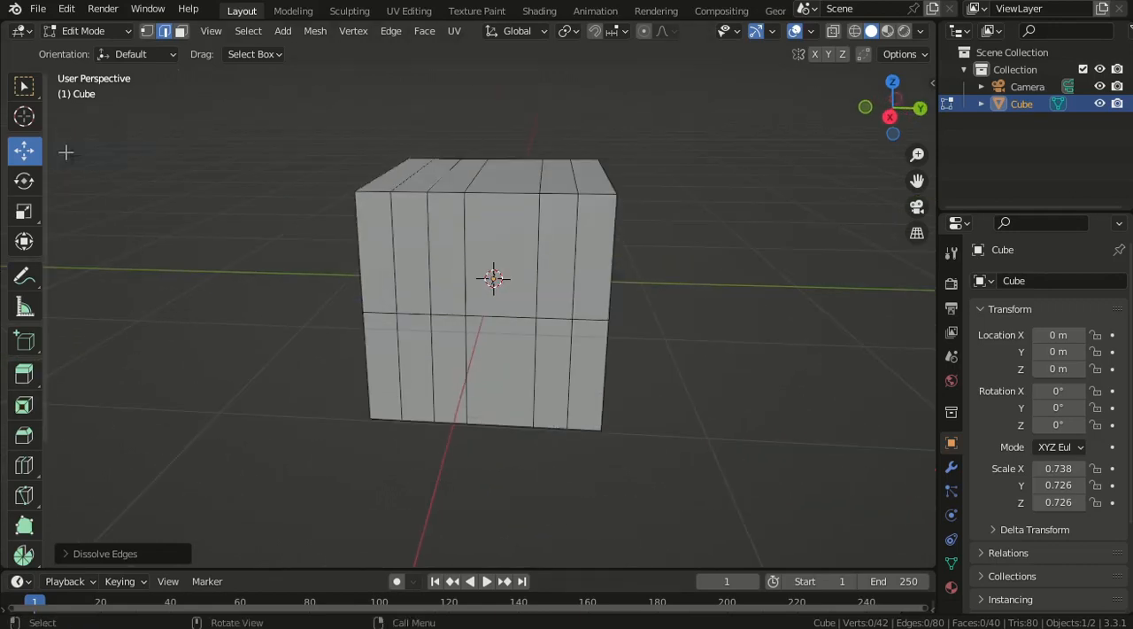